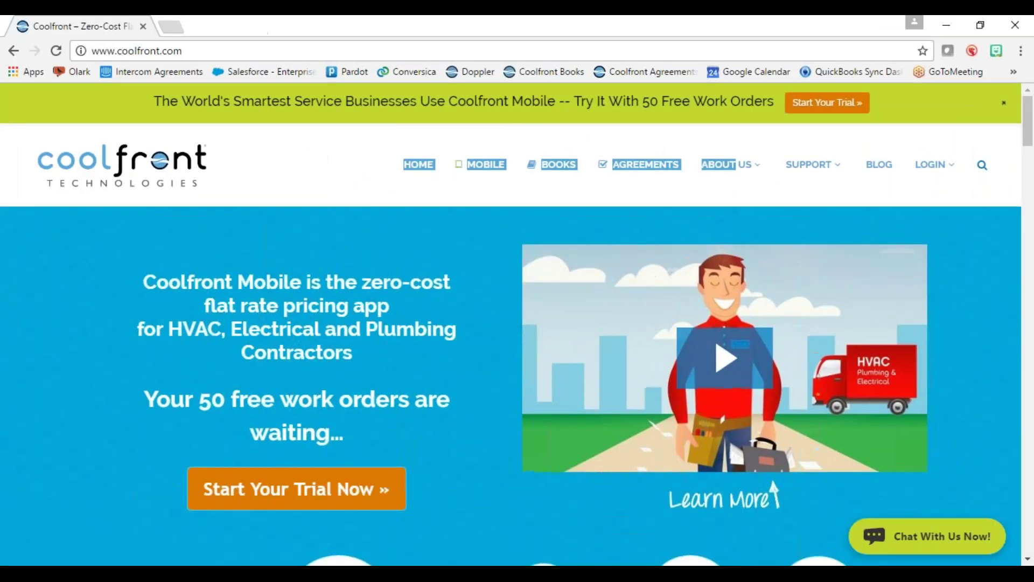
- Open the AGREEMENTS product page and follow Order Now to the agreements order form
{"action": "left_click", "coordinate": [642, 168]}
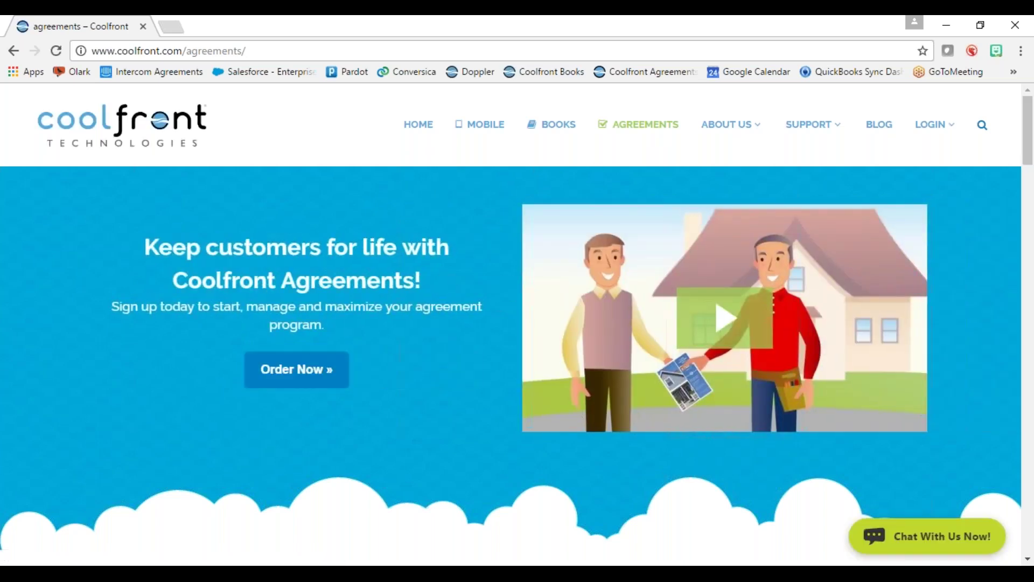
{"action": "left_click", "coordinate": [286, 387]}
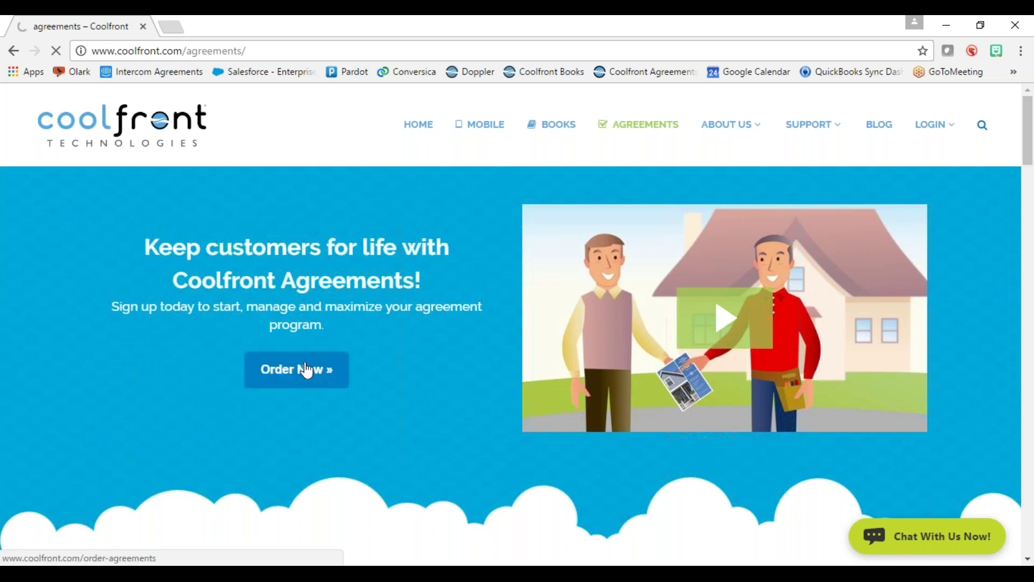
{"action": "left_click", "coordinate": [286, 371]}
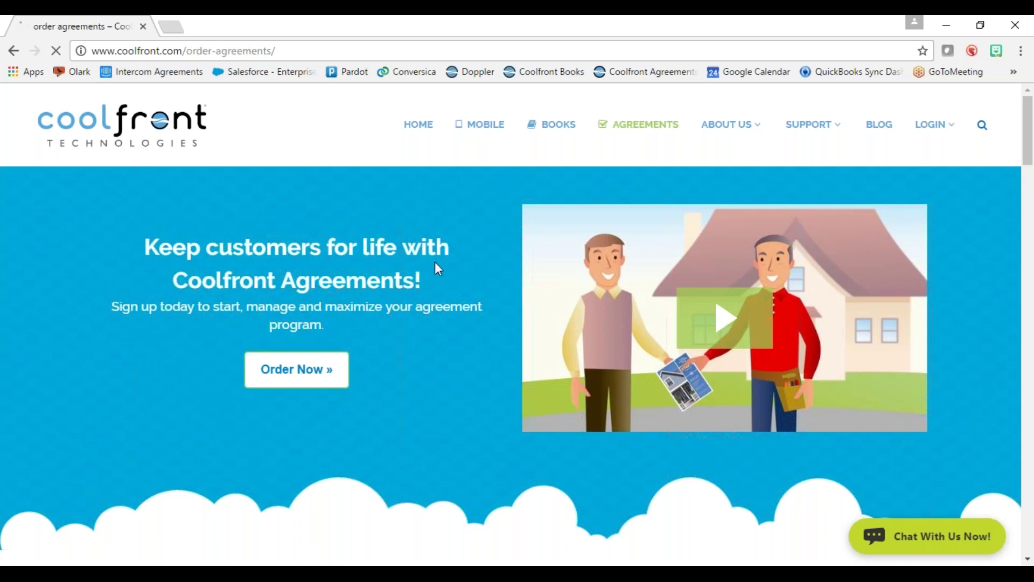
- Scroll through the order form, then dock the Coolfront Agreements dashboard into this browser window
{"action": "scroll", "coordinate": [440, 265], "scroll_direction": "down", "scroll_amount": 3}
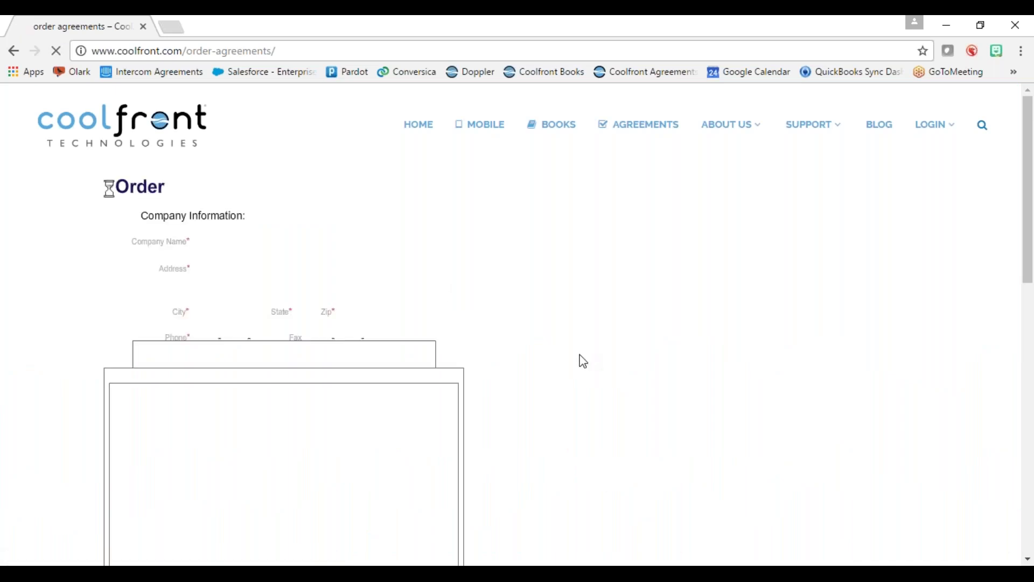
{"action": "scroll", "coordinate": [627, 361], "scroll_direction": "down", "scroll_amount": 1}
{"action": "scroll", "coordinate": [629, 361], "scroll_direction": "down", "scroll_amount": 4}
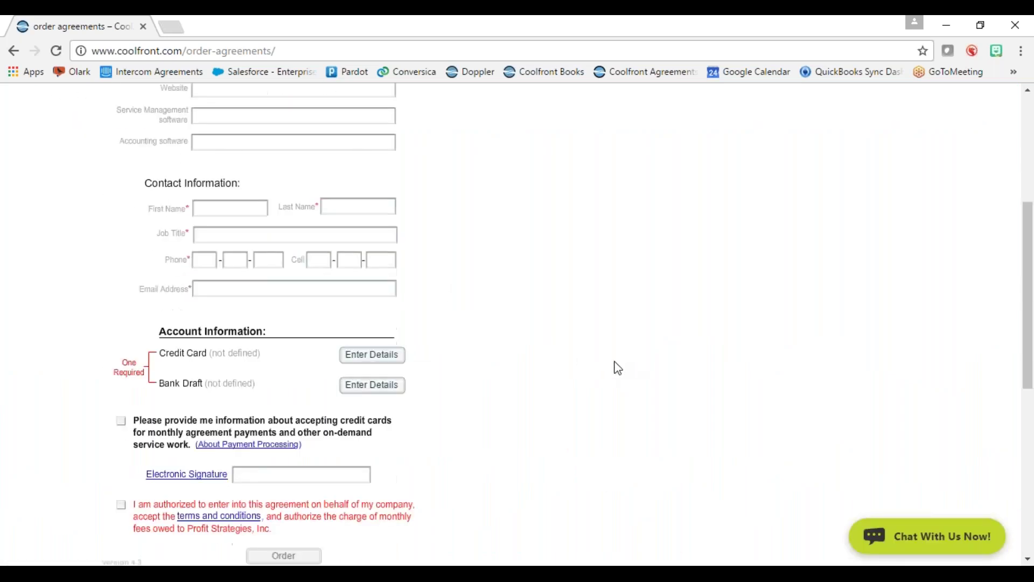
{"action": "scroll", "coordinate": [617, 365], "scroll_direction": "up", "scroll_amount": 5}
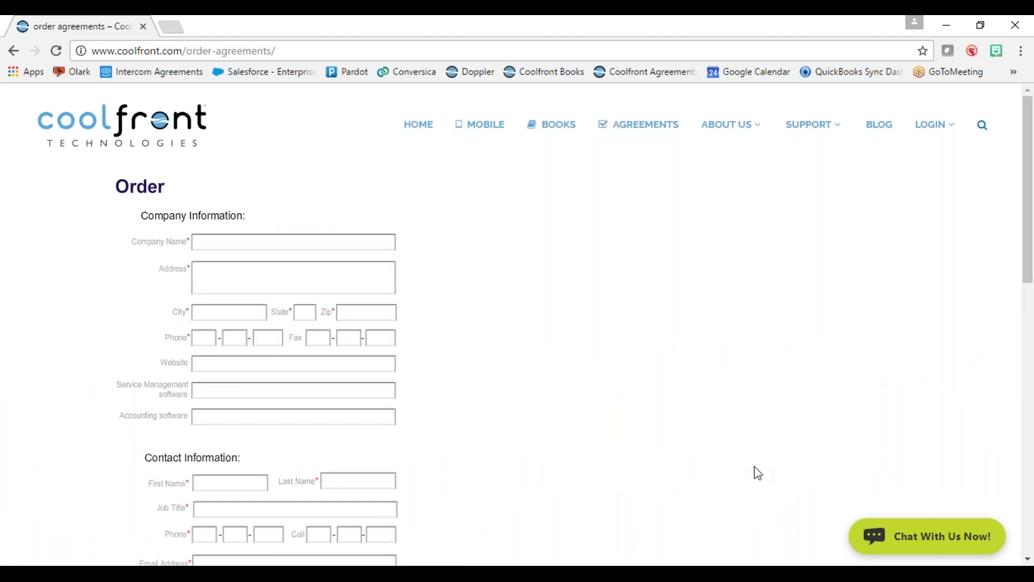
{"action": "mouse_move", "coordinate": [931, 132]}
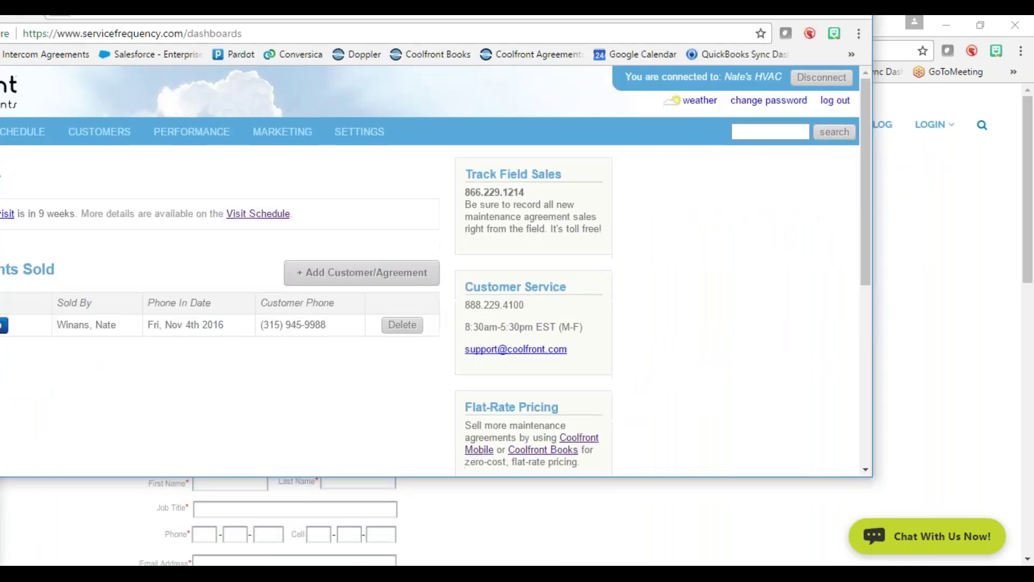
{"action": "left_click_drag", "start_coordinate": [5, 11], "coordinate": [226, 27]}
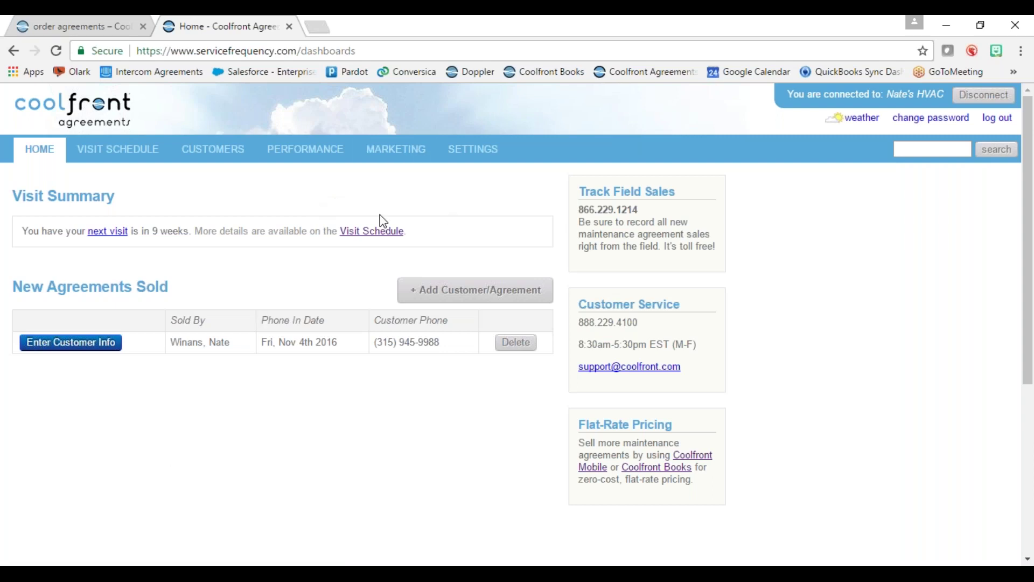
{"action": "key", "text": "ctrl+Tab"}
{"action": "mouse_move", "coordinate": [963, 124]}
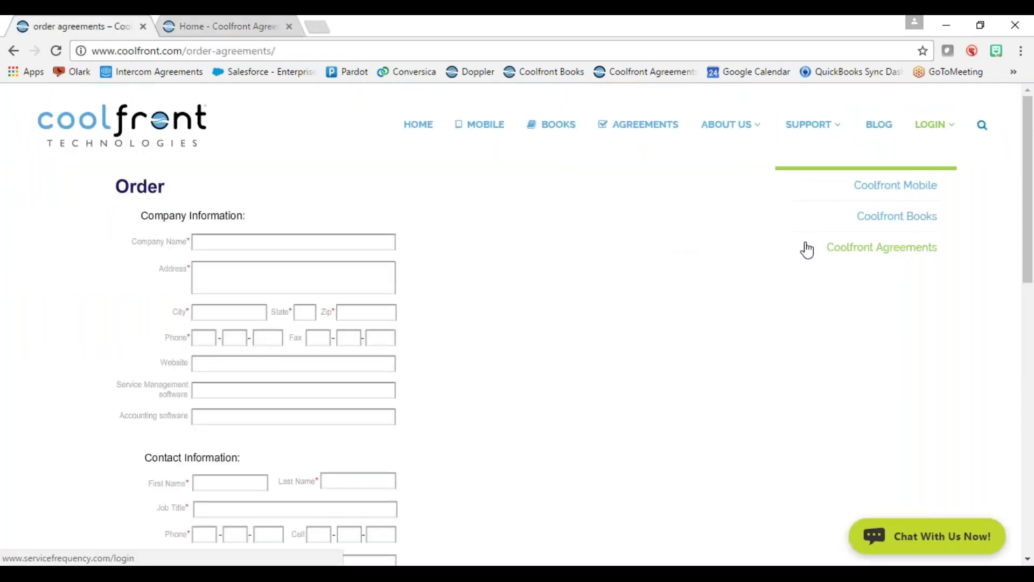
{"action": "left_click", "coordinate": [231, 26]}
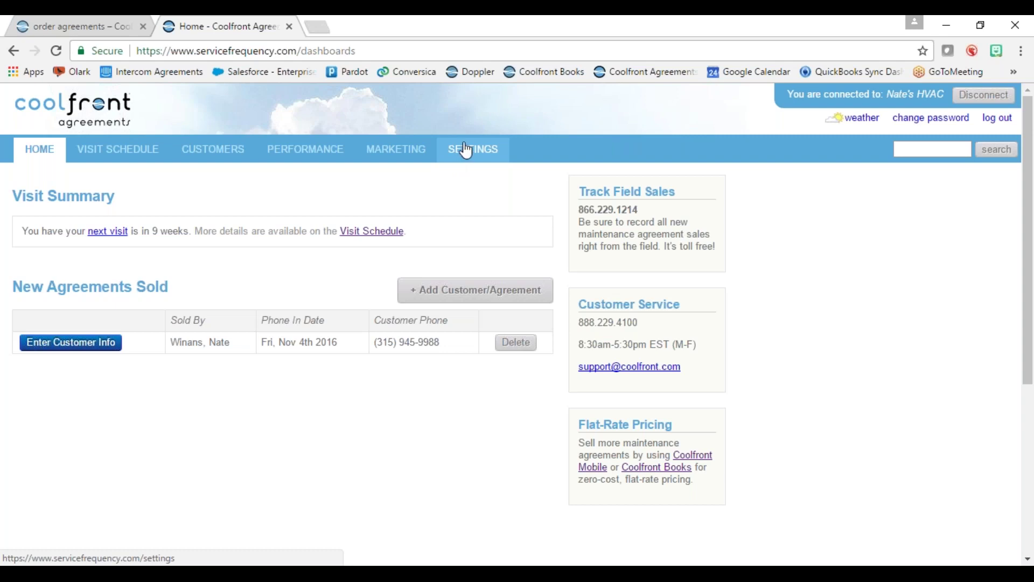
- Go to Settings > Employees and start a new employee entry
{"action": "left_click", "coordinate": [466, 150]}
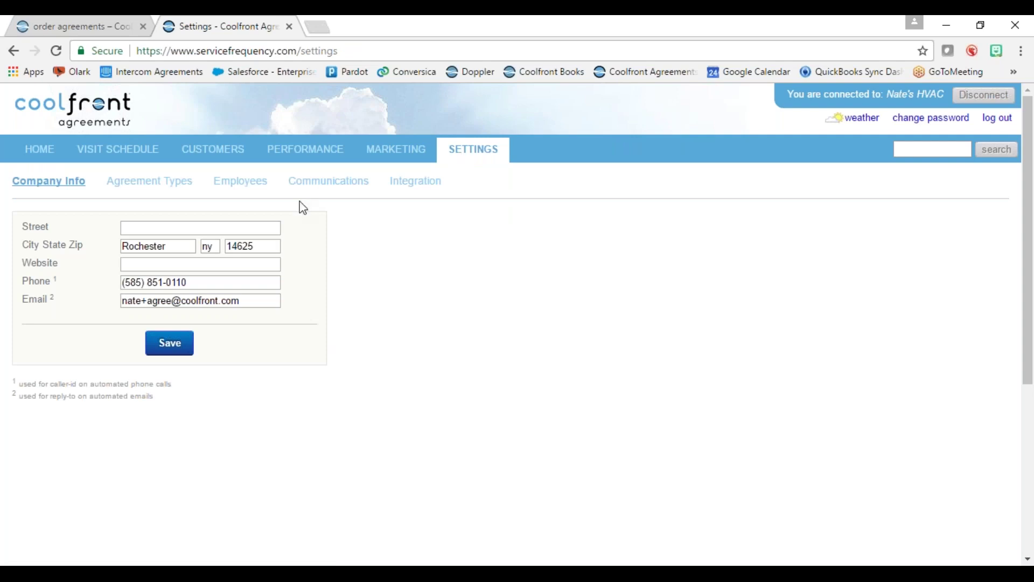
{"action": "left_click", "coordinate": [236, 186]}
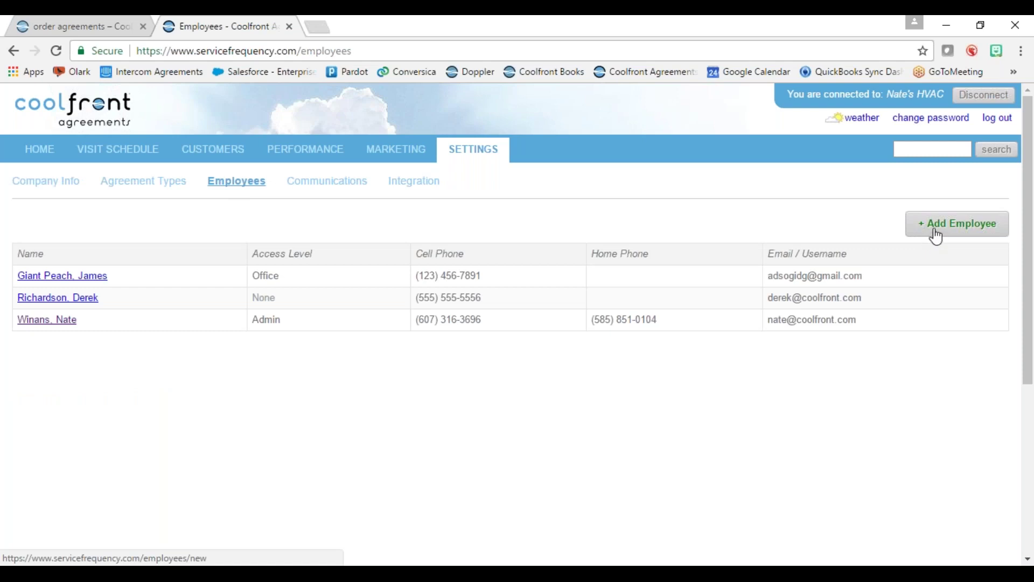
{"action": "left_click", "coordinate": [937, 236]}
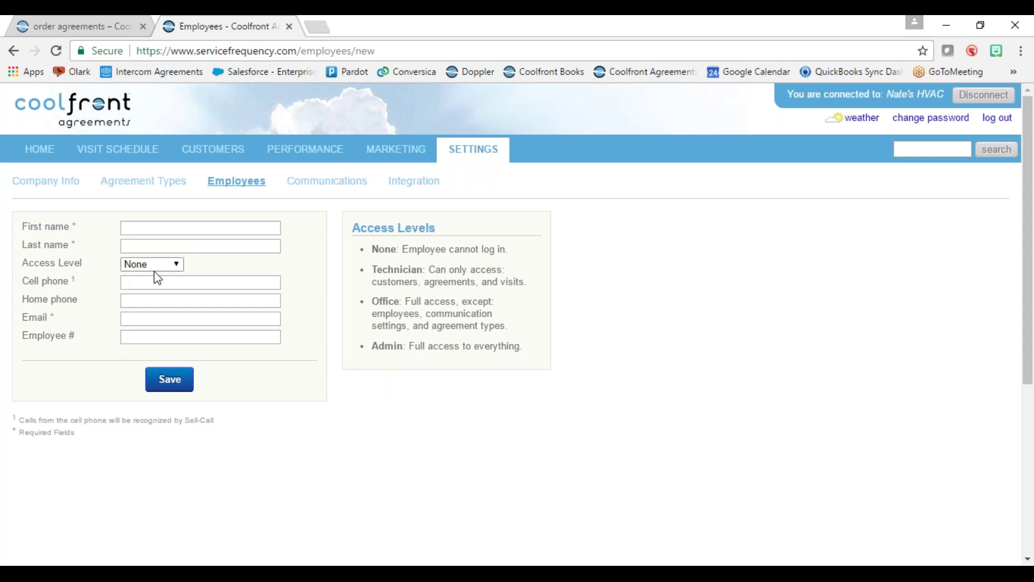
- Leave the employee access level at None and return to the HOME dashboard
{"action": "left_click", "coordinate": [156, 267]}
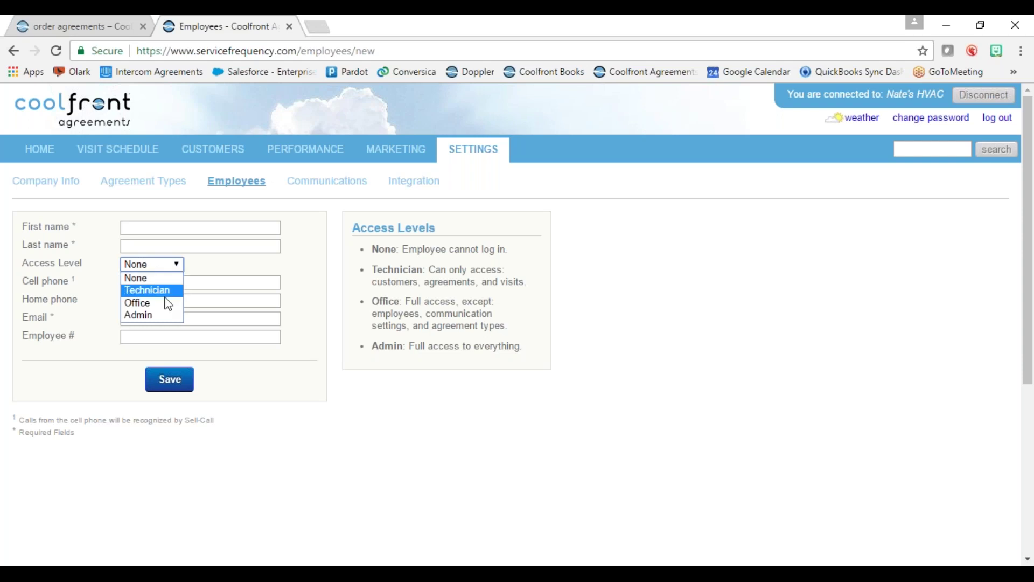
{"action": "left_click", "coordinate": [232, 264]}
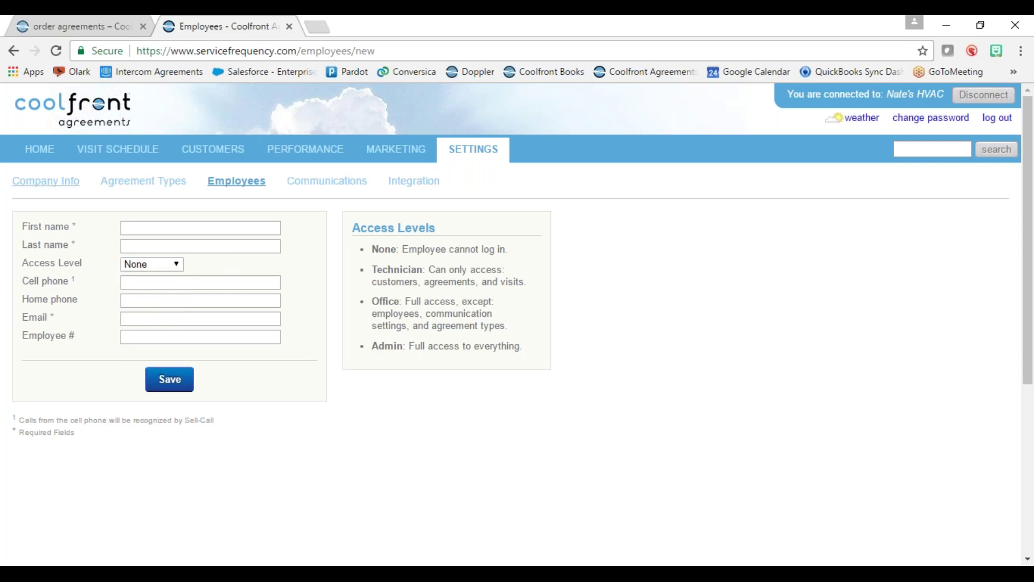
{"action": "left_click", "coordinate": [41, 152]}
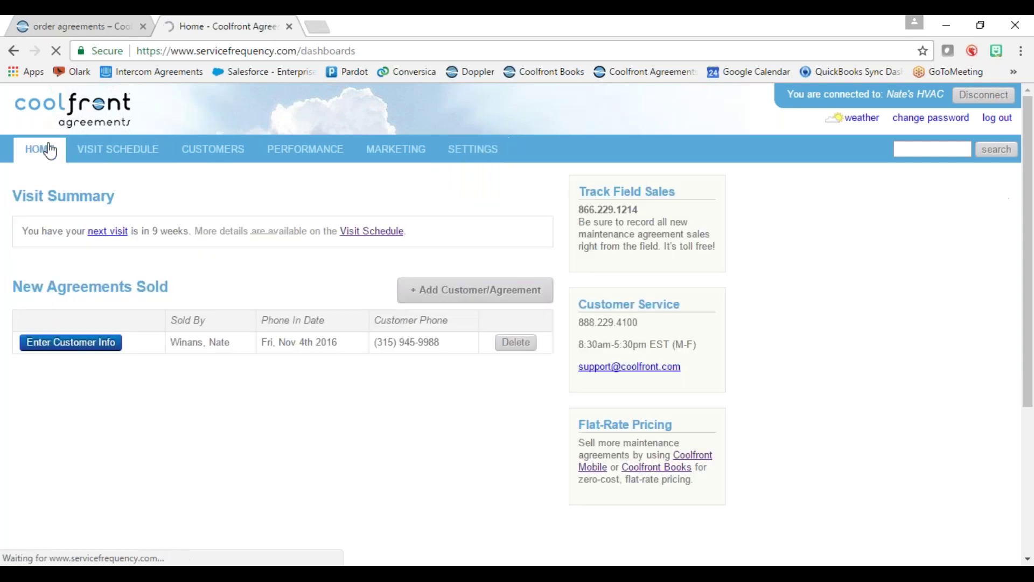
- Highlight the sales phone number, phoned-in date and customer phone, then open Company Info settings
{"action": "left_click_drag", "start_coordinate": [579, 210], "coordinate": [671, 214]}
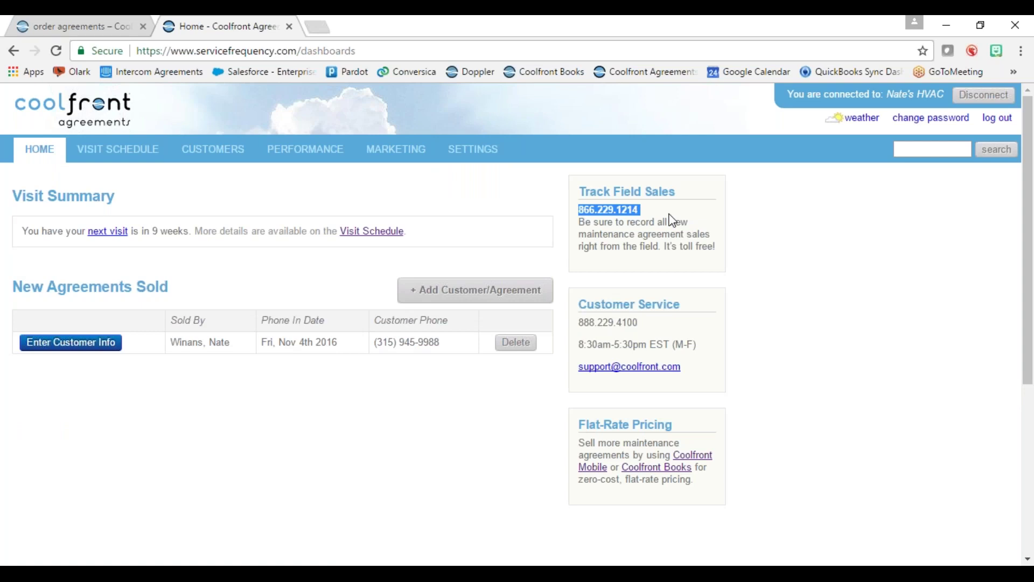
{"action": "left_click", "coordinate": [173, 342]}
{"action": "left_click_drag", "start_coordinate": [173, 343], "coordinate": [360, 335]}
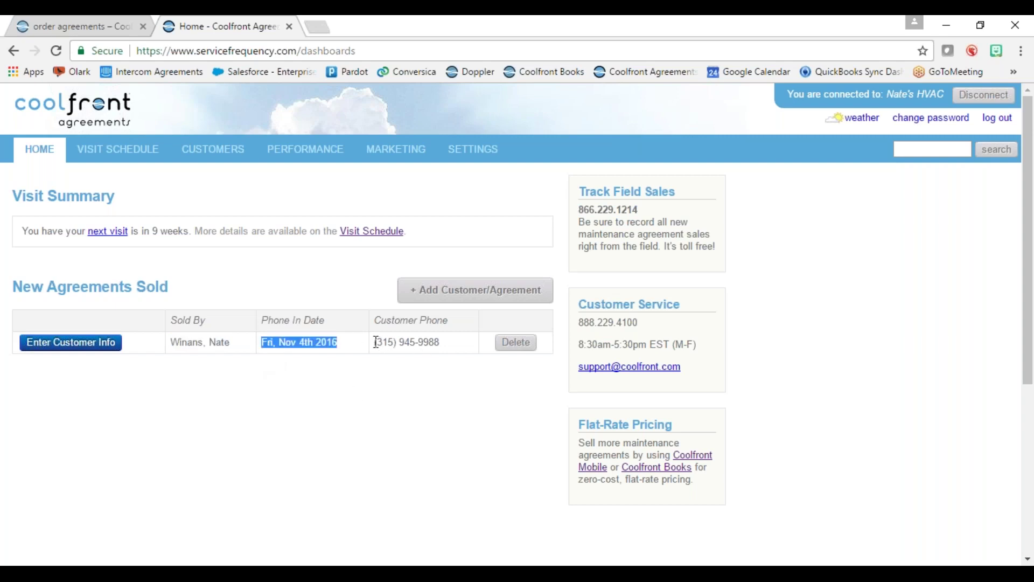
{"action": "left_click_drag", "start_coordinate": [376, 343], "coordinate": [443, 342]}
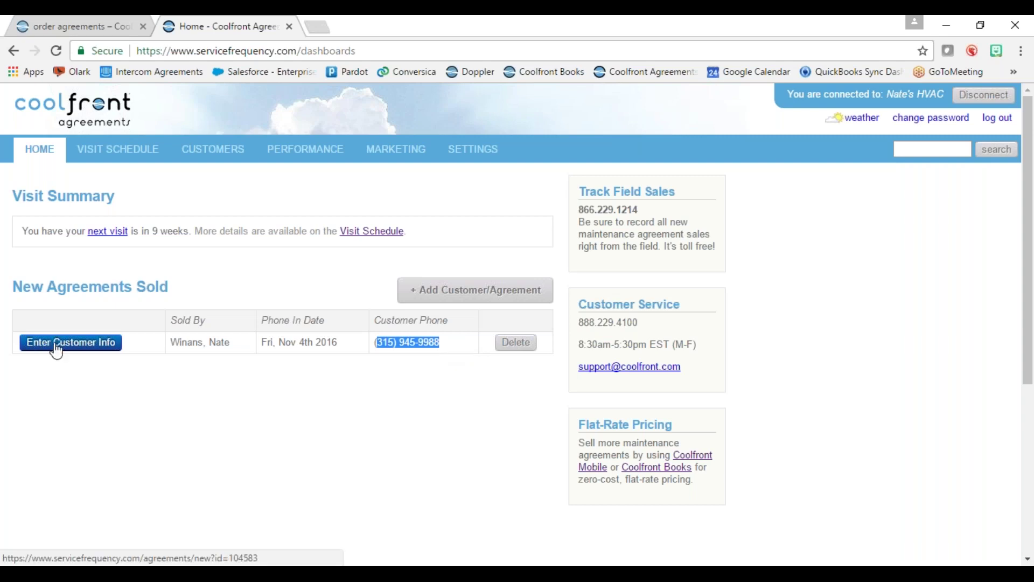
{"action": "left_click", "coordinate": [495, 152]}
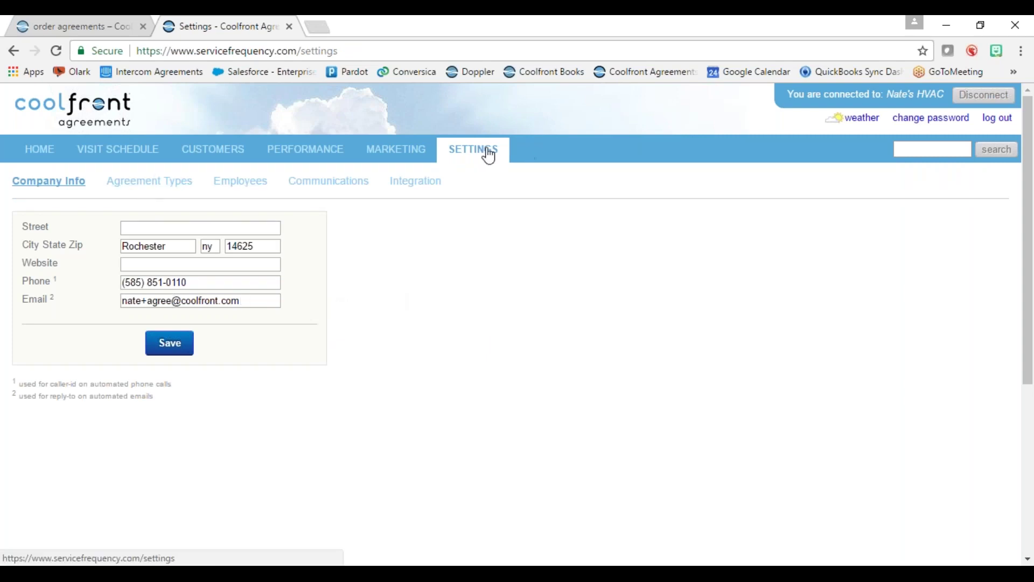
- From Agreement Types, start a new agreement type using a custom name
{"action": "left_click", "coordinate": [132, 189]}
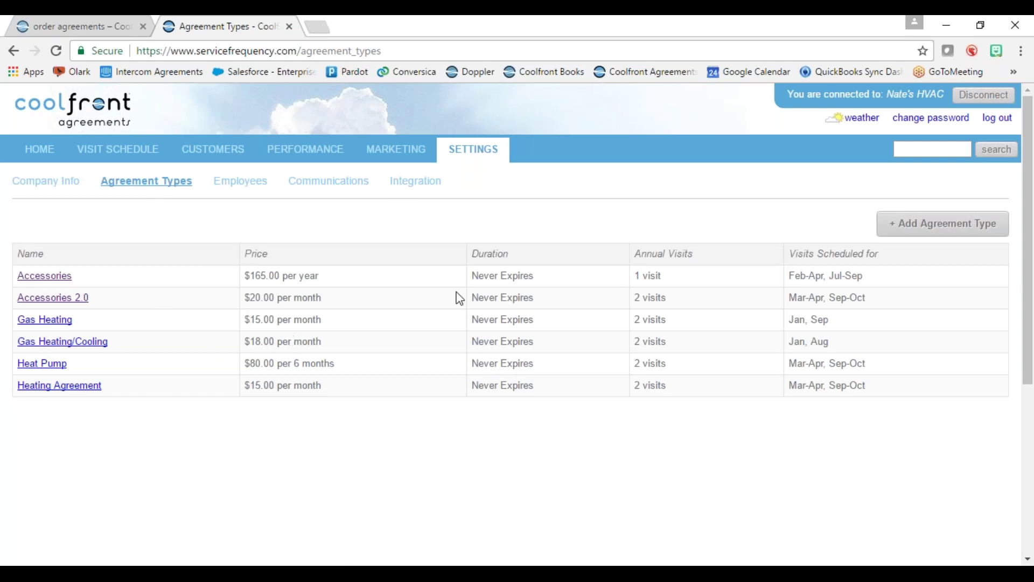
{"action": "left_click", "coordinate": [919, 232]}
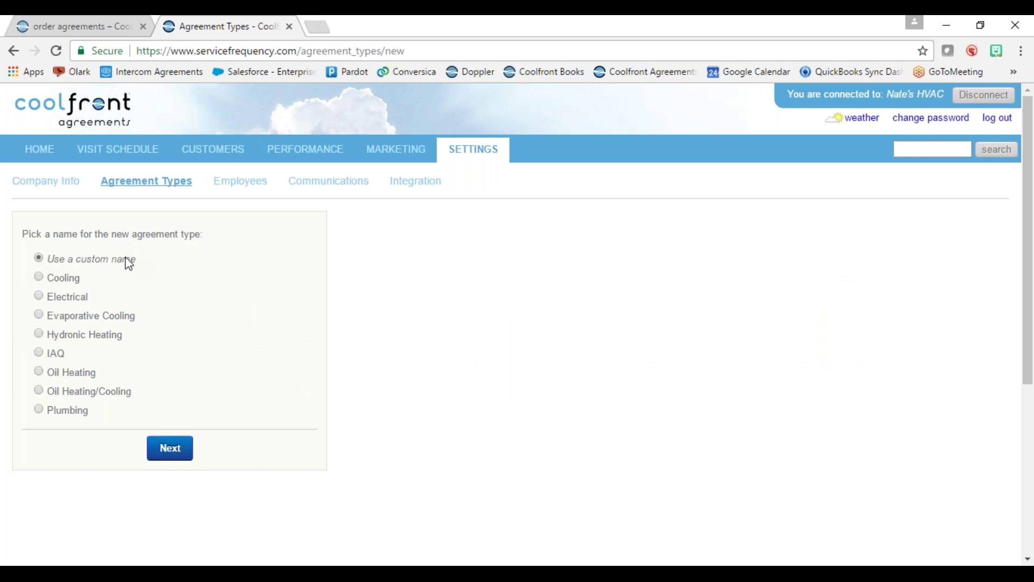
{"action": "left_click", "coordinate": [170, 449]}
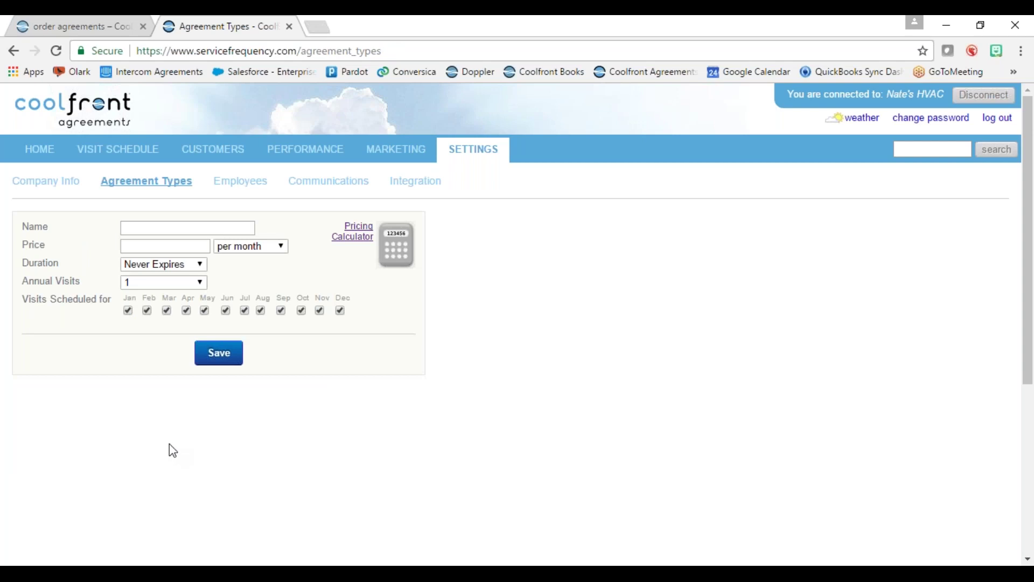
- Name the agreement type 'Heating & Cooling' and open the Pricing Calculator separately
{"action": "left_click", "coordinate": [154, 230]}
{"action": "type", "text": "Heating & "}
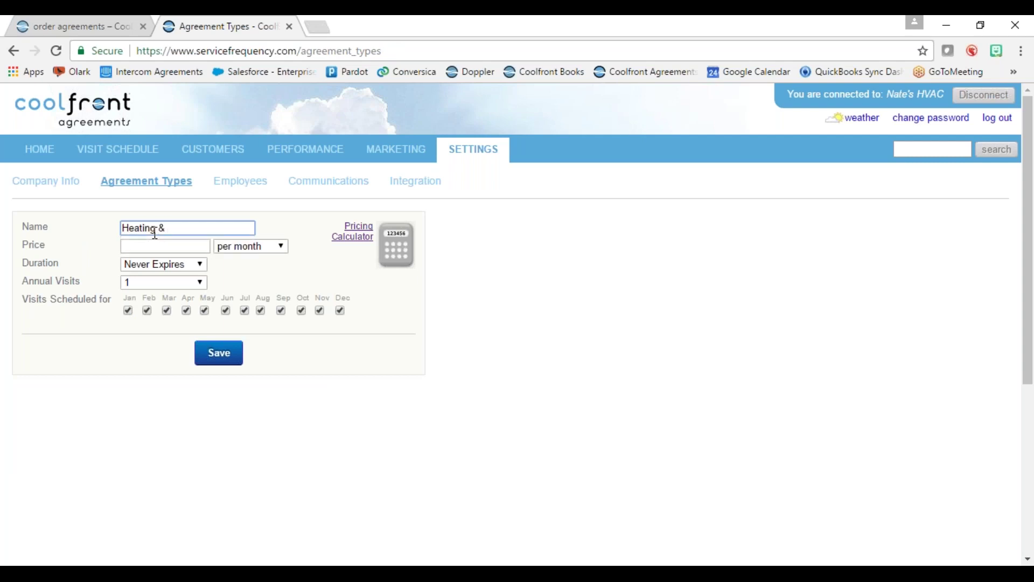
{"action": "type", "text": "Cooling"}
{"action": "left_click", "coordinate": [358, 237]}
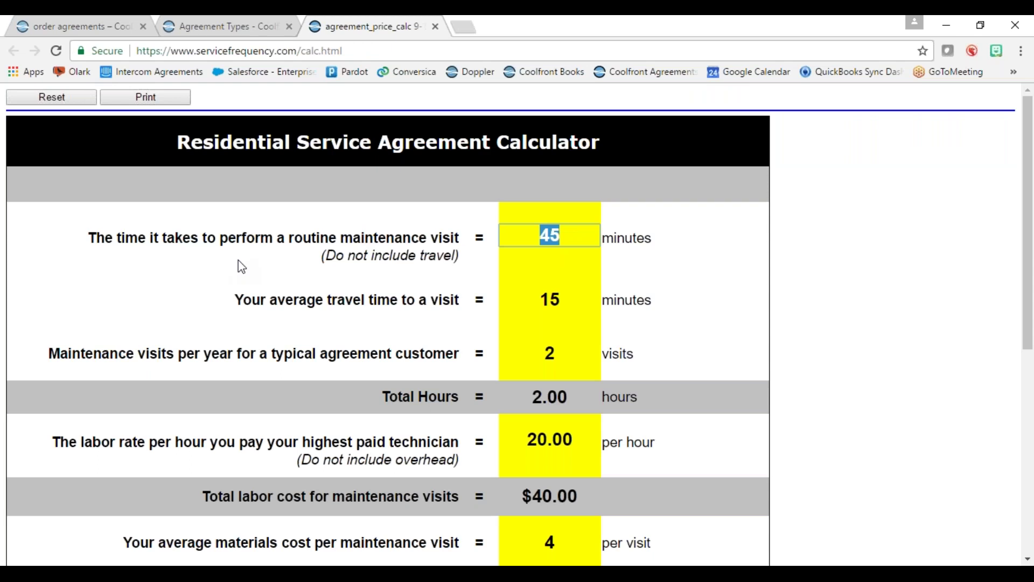
- Recalculate with 40-minute visits and 13-minute travel, giving $15.19 monthly, $182.29 yearly
{"action": "double_click", "coordinate": [567, 237]}
{"action": "type", "text": "40"}
{"action": "left_click", "coordinate": [657, 295]}
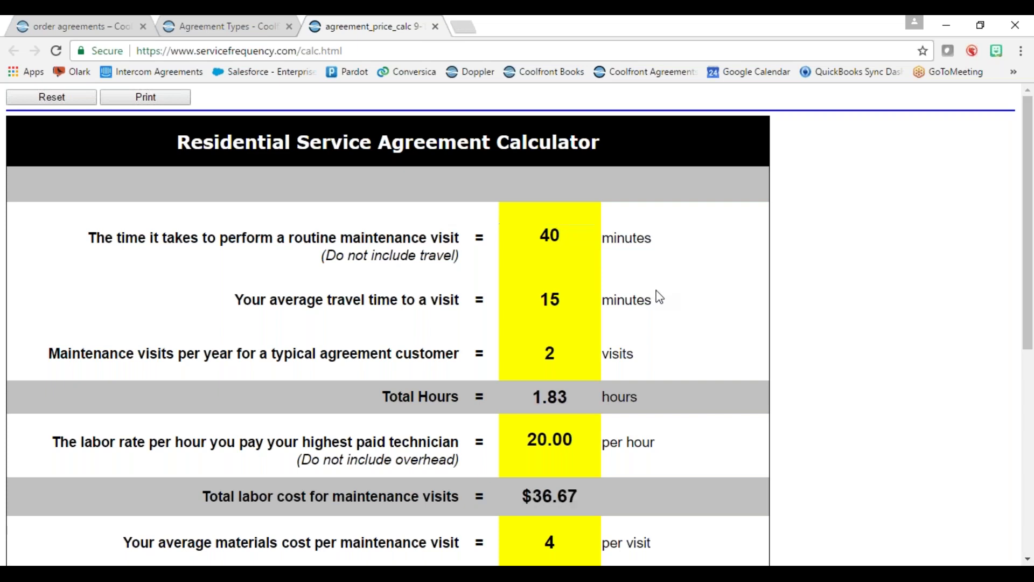
{"action": "double_click", "coordinate": [562, 301]}
{"action": "type", "text": "13"}
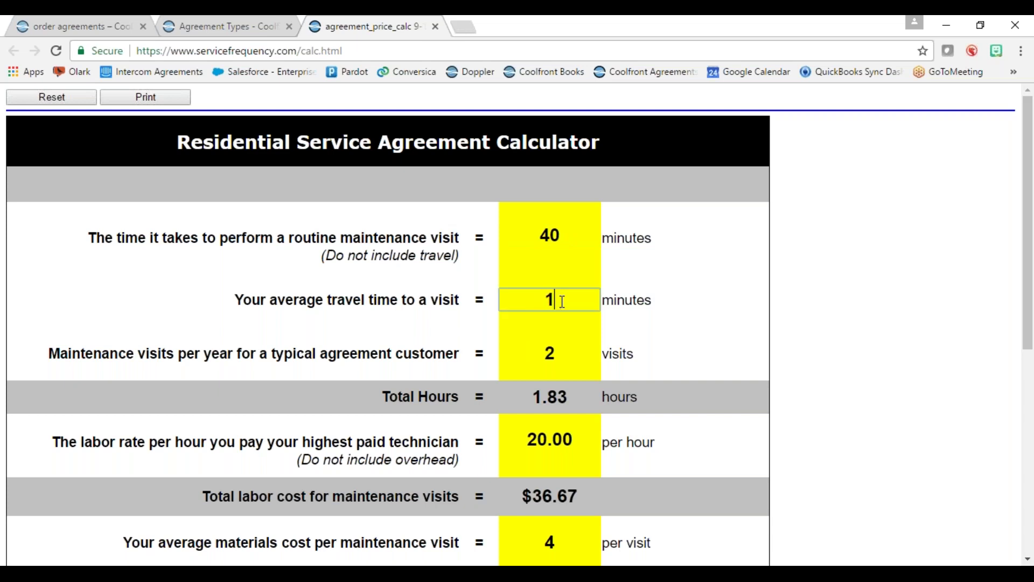
{"action": "left_click", "coordinate": [700, 356]}
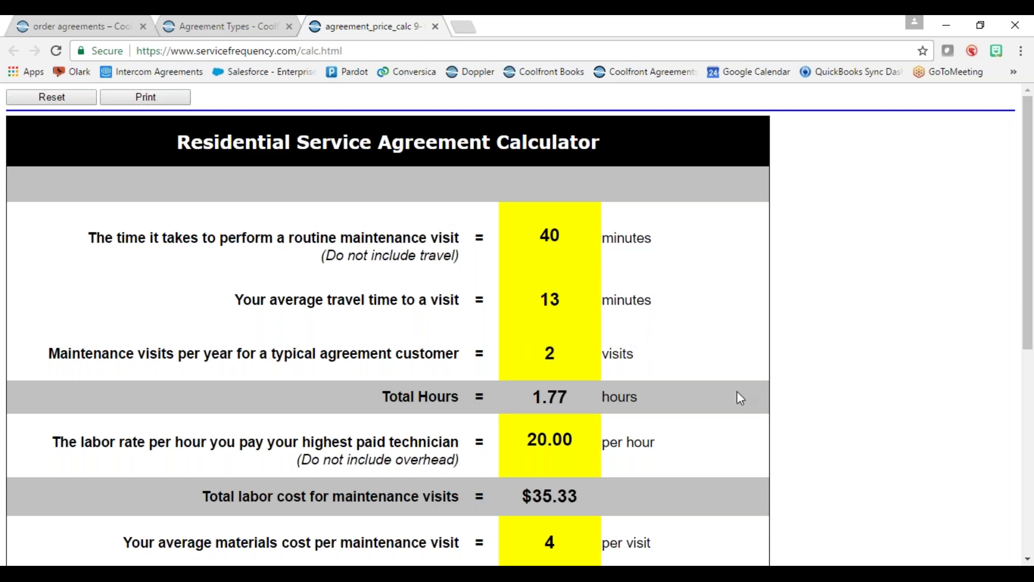
{"action": "scroll", "coordinate": [745, 384], "scroll_direction": "down", "scroll_amount": 7}
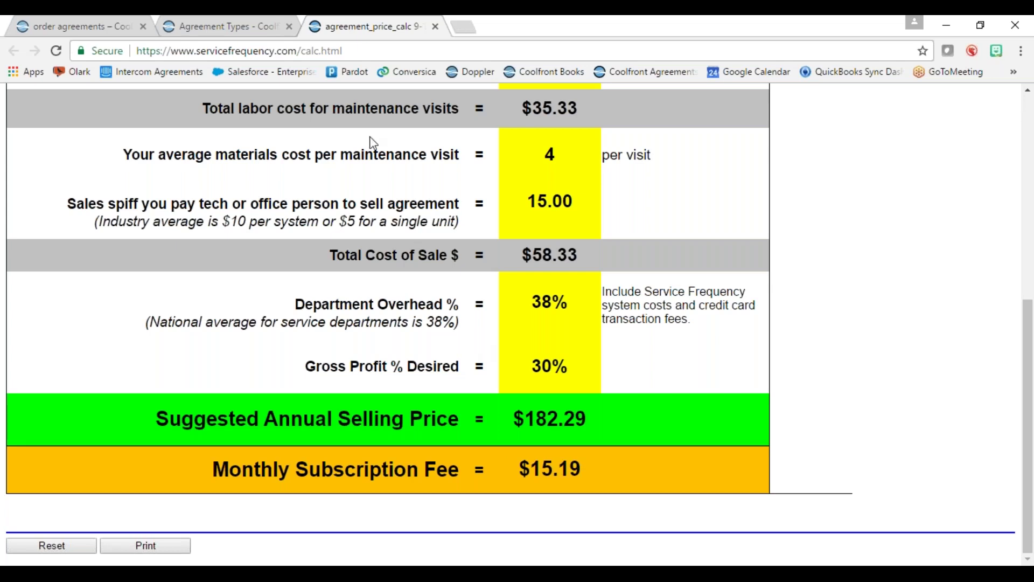
- Back on the new agreement type form, enter a price of 21
{"action": "left_click", "coordinate": [244, 24]}
{"action": "left_click", "coordinate": [159, 246]}
{"action": "type", "text": "21"}
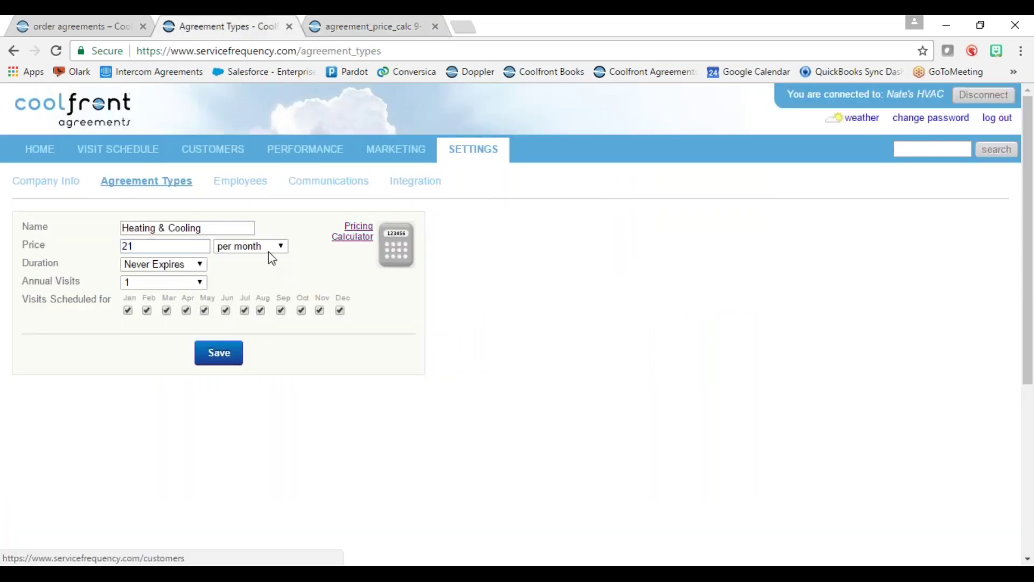
- Keep the duration as Never Expires and set annual visits to 2
{"action": "left_click", "coordinate": [157, 265]}
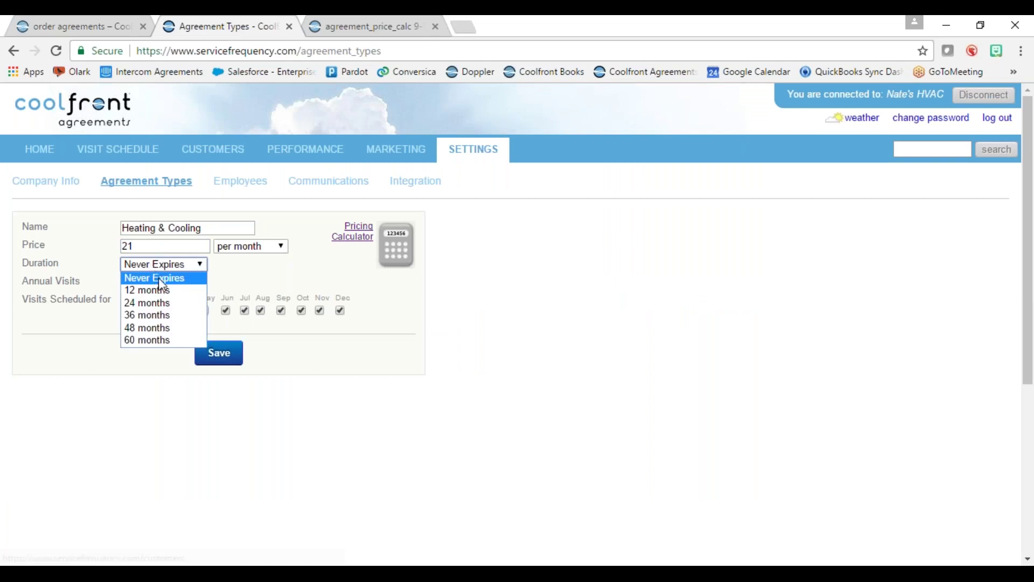
{"action": "left_click", "coordinate": [158, 277]}
{"action": "left_click", "coordinate": [160, 282]}
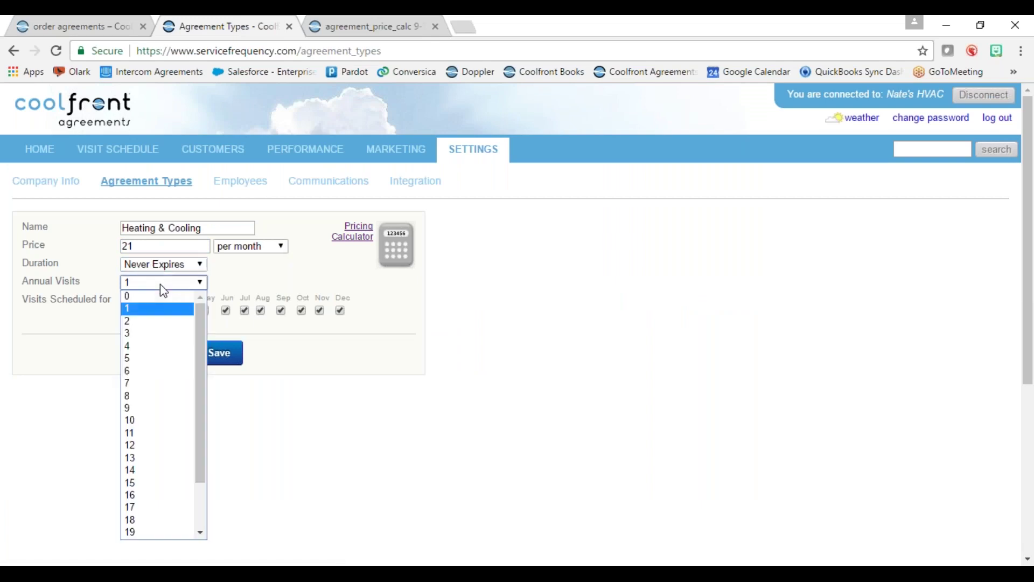
{"action": "left_click", "coordinate": [161, 320]}
- Limit visit months to February and September and save the Heating & Cooling type
{"action": "left_click", "coordinate": [128, 310]}
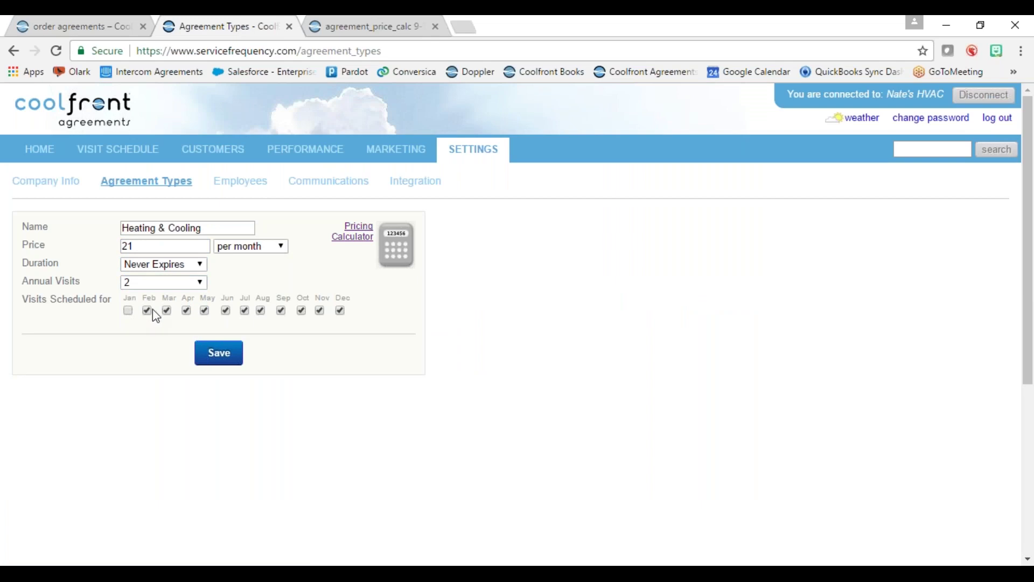
{"action": "left_click", "coordinate": [167, 311]}
{"action": "left_click", "coordinate": [186, 311]}
{"action": "left_click", "coordinate": [205, 311]}
{"action": "left_click", "coordinate": [226, 311]}
{"action": "left_click", "coordinate": [262, 313]}
{"action": "left_click", "coordinate": [341, 312]}
{"action": "left_click", "coordinate": [220, 360]}
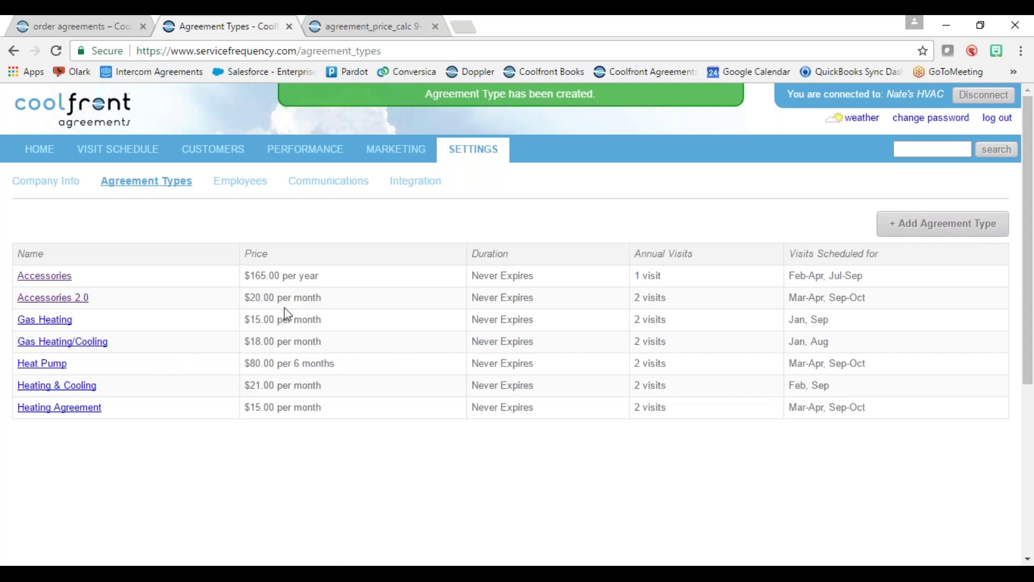
- Return to Company Info showing the business city, state, zip, phone and e-mail
{"action": "left_click", "coordinate": [43, 184]}
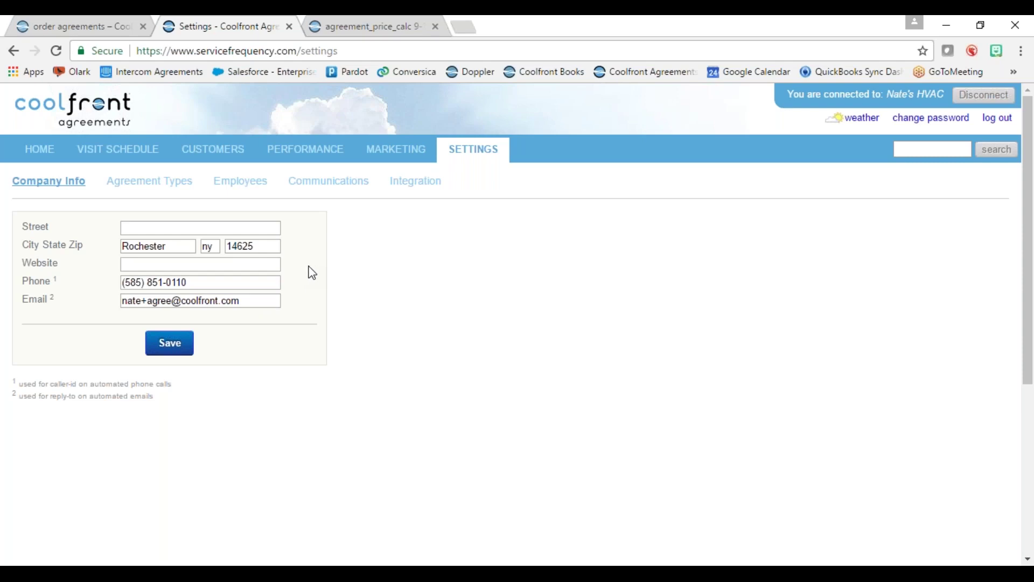
- Open the Communications settings page listing the automated customer messages and their timing
{"action": "left_click", "coordinate": [330, 183]}
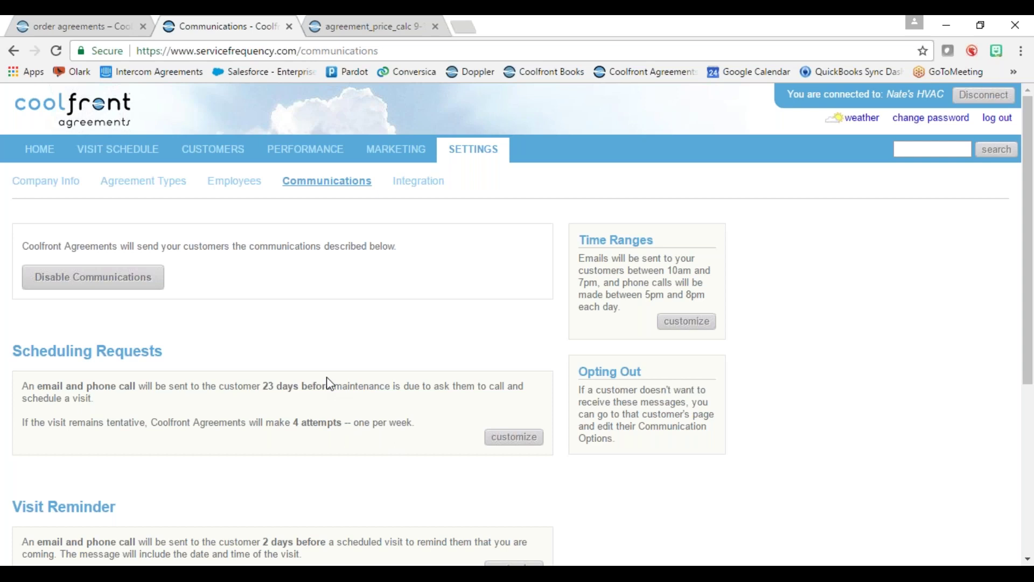
- Change the scheduling request lead time from 23 to 25 days before maintenance
{"action": "left_click", "coordinate": [522, 437]}
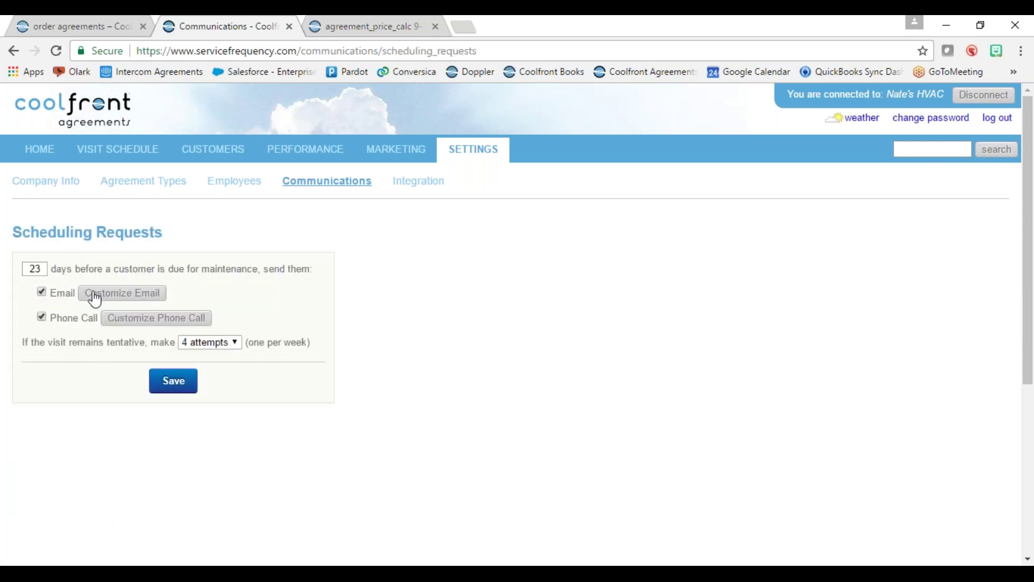
{"action": "double_click", "coordinate": [34, 267]}
{"action": "type", "text": "25"}
{"action": "key", "text": "Return"}
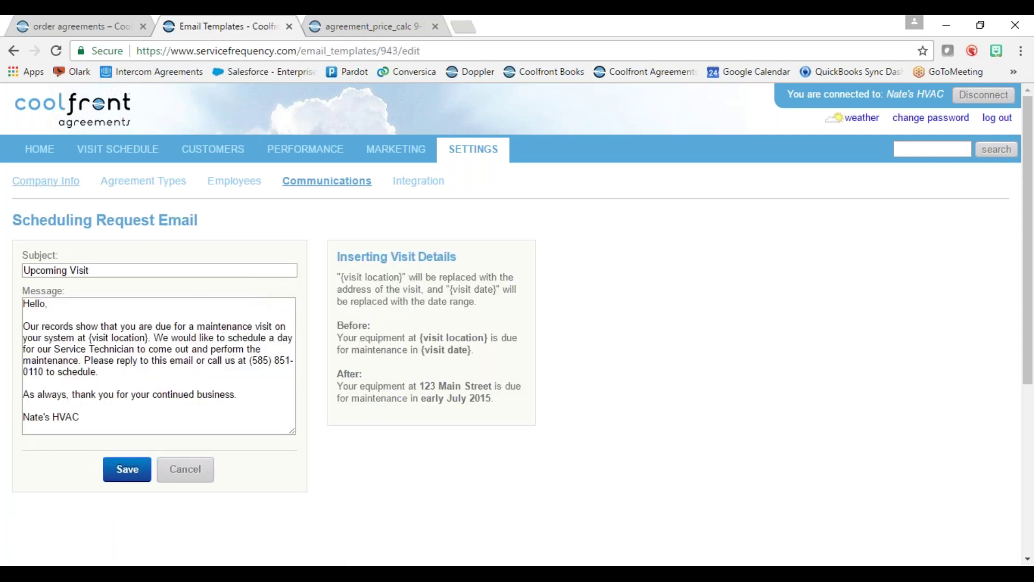
{"action": "left_click", "coordinate": [198, 477]}
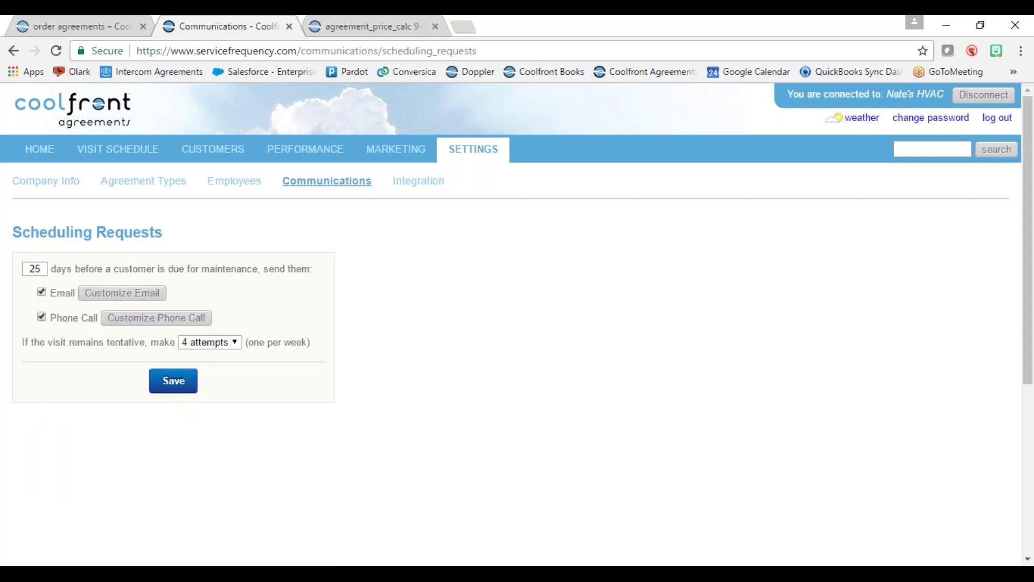
- Change the scheduling request email subject to 'Upcoming visit for XYZ Company' and save the template
{"action": "left_click", "coordinate": [89, 294]}
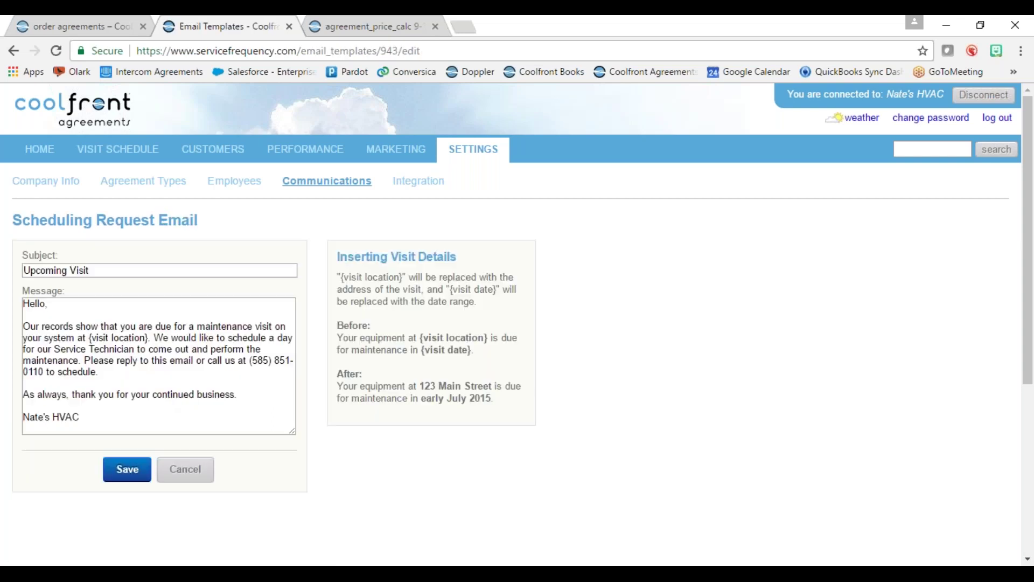
{"action": "left_click", "coordinate": [113, 270]}
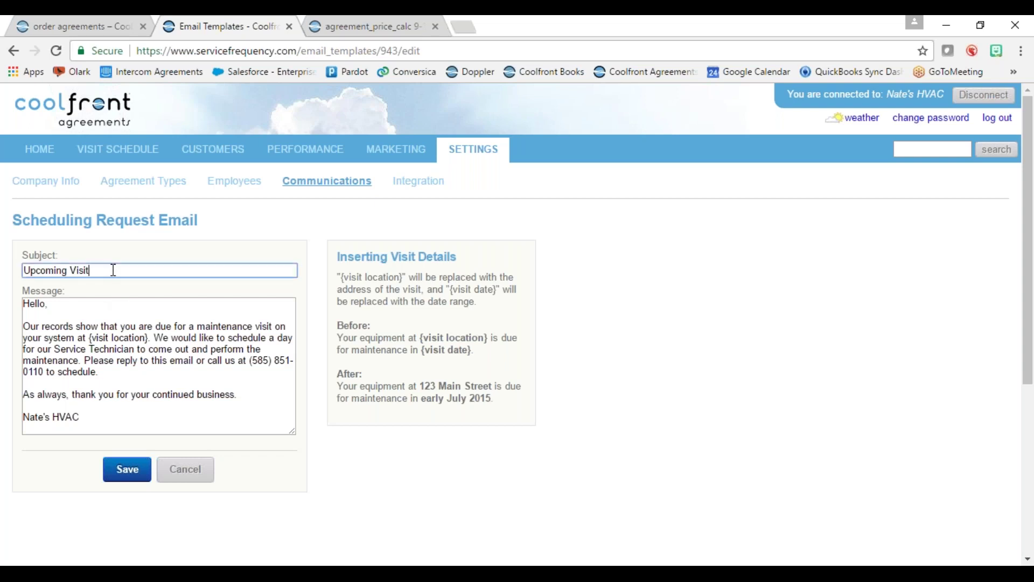
{"action": "key", "text": "BackSpace"}
{"action": "key", "text": "BackSpace"}
{"action": "key", "text": "BackSpace"}
{"action": "key", "text": "BackSpace"}
{"action": "key", "text": "BackSpace"}
{"action": "type", "text": "visit for XYZ Company"}
{"action": "left_click", "coordinate": [96, 340]}
{"action": "left_click_drag", "start_coordinate": [91, 339], "coordinate": [145, 340]}
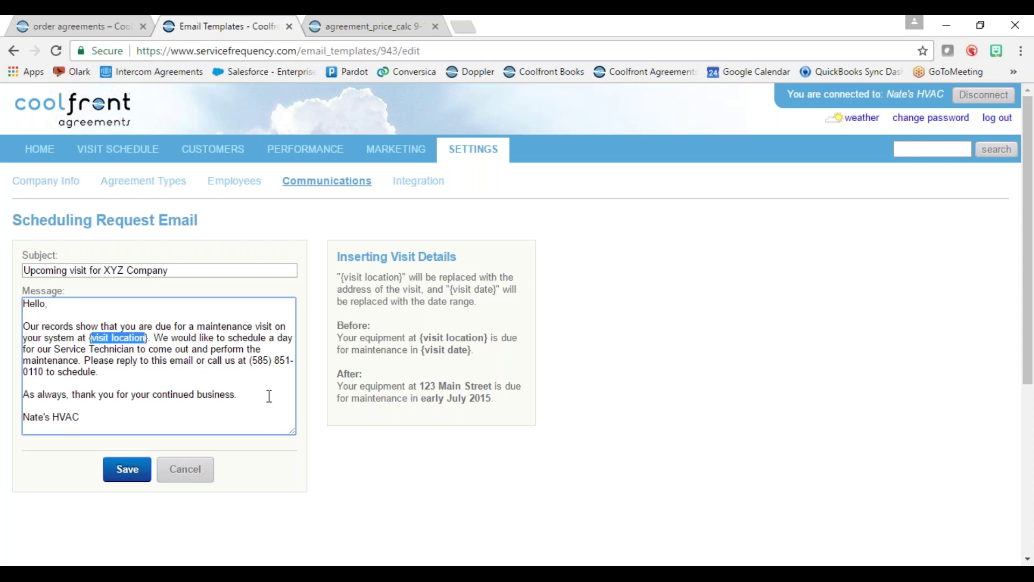
{"action": "left_click_drag", "start_coordinate": [251, 361], "coordinate": [44, 371]}
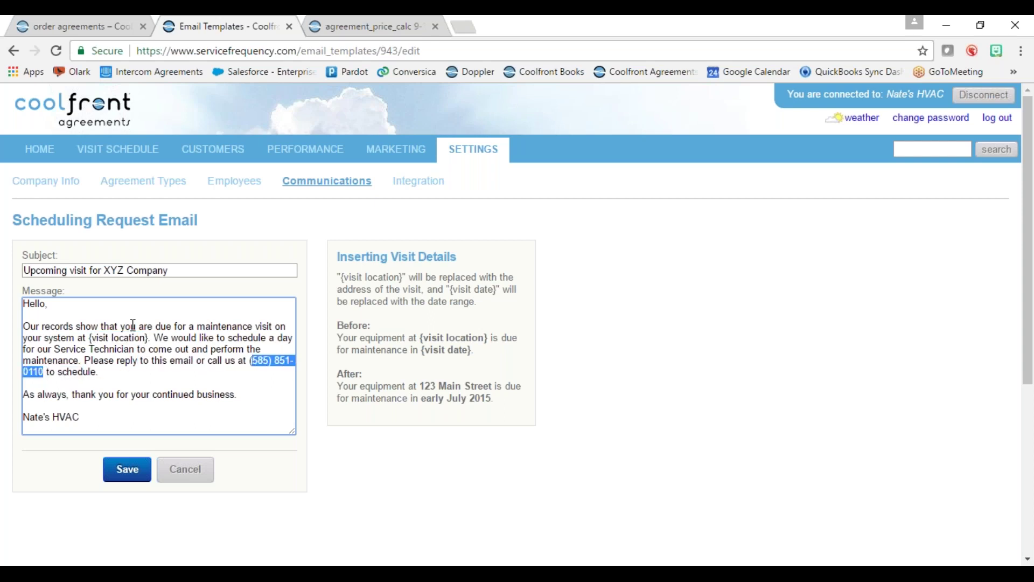
{"action": "left_click", "coordinate": [135, 326]}
{"action": "scroll", "coordinate": [159, 363], "scroll_direction": "down", "scroll_amount": 2}
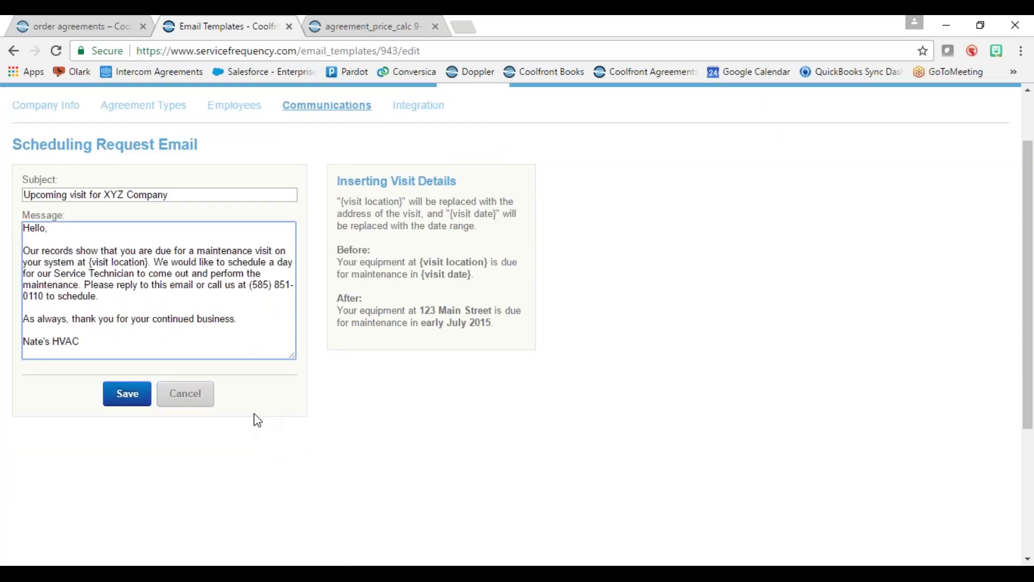
{"action": "left_click", "coordinate": [128, 400]}
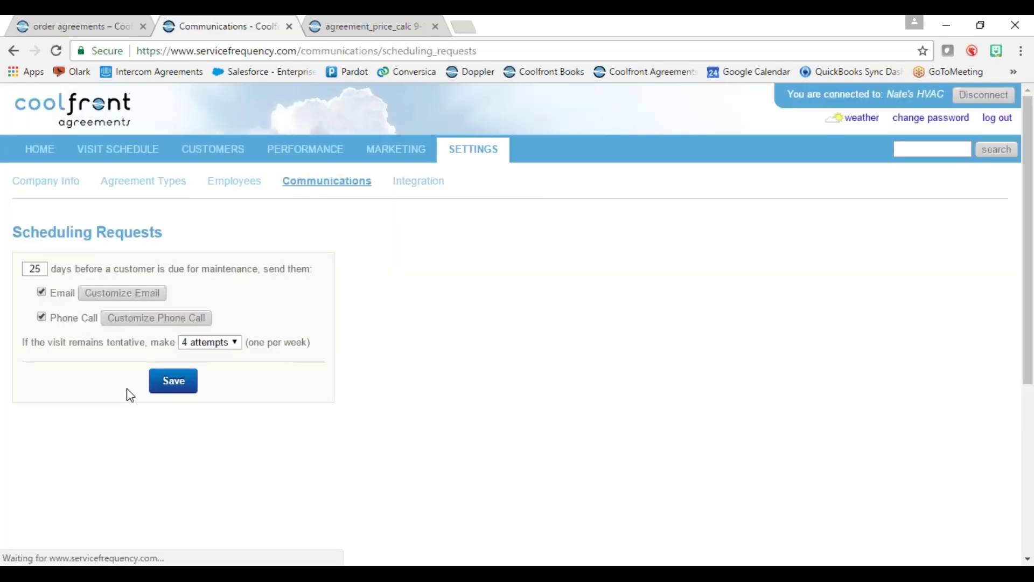
- Preview and keep the prerecorded phone message, then save scheduling requests with the 25-day lead time
{"action": "left_click", "coordinate": [131, 319]}
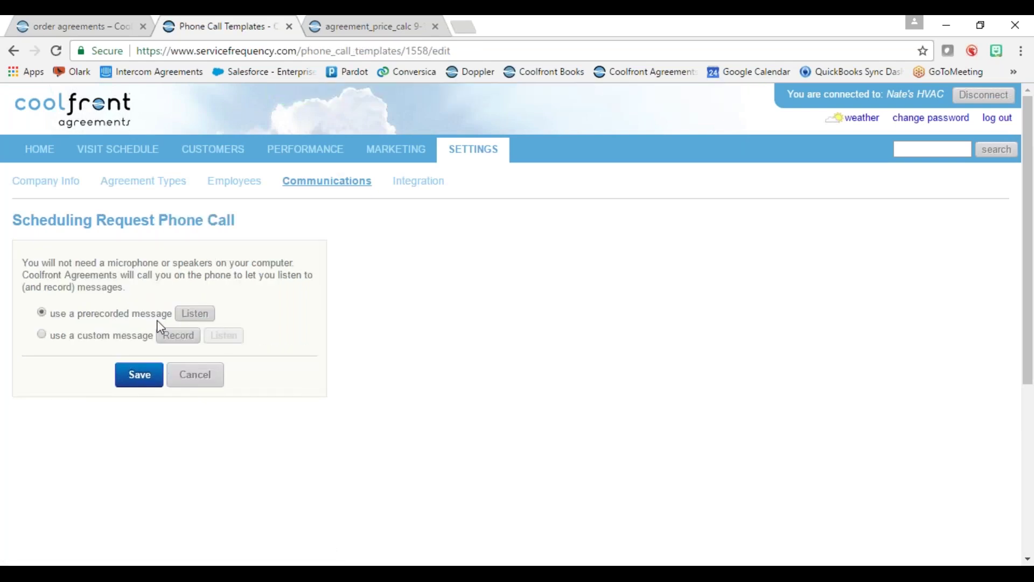
{"action": "left_click", "coordinate": [195, 318]}
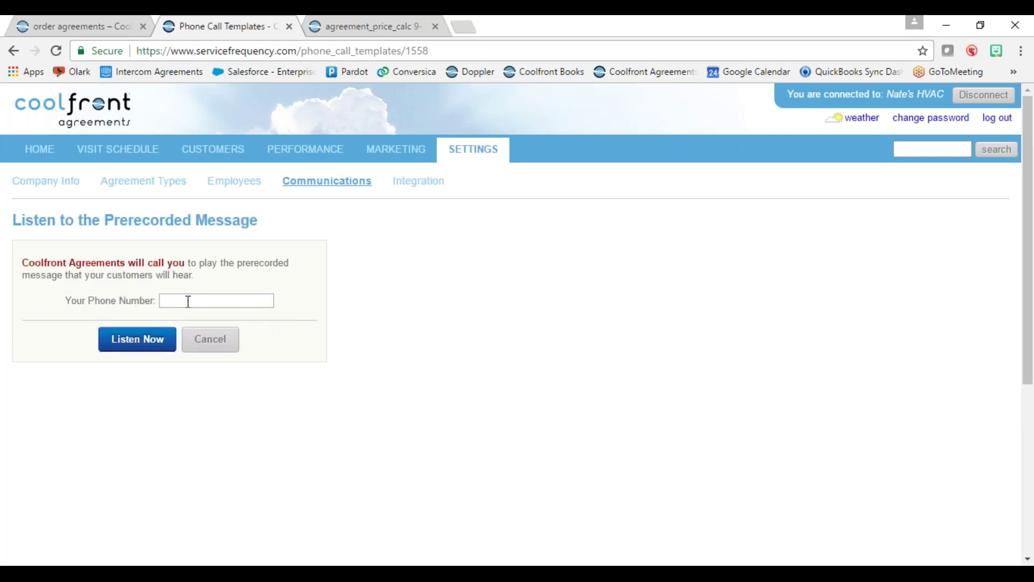
{"action": "left_click", "coordinate": [206, 342]}
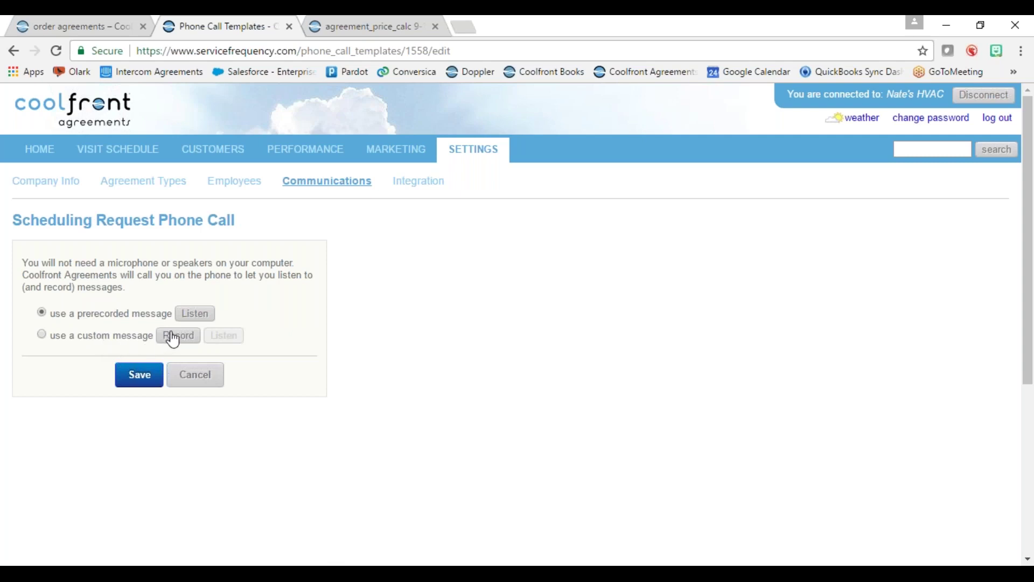
{"action": "left_click", "coordinate": [204, 380]}
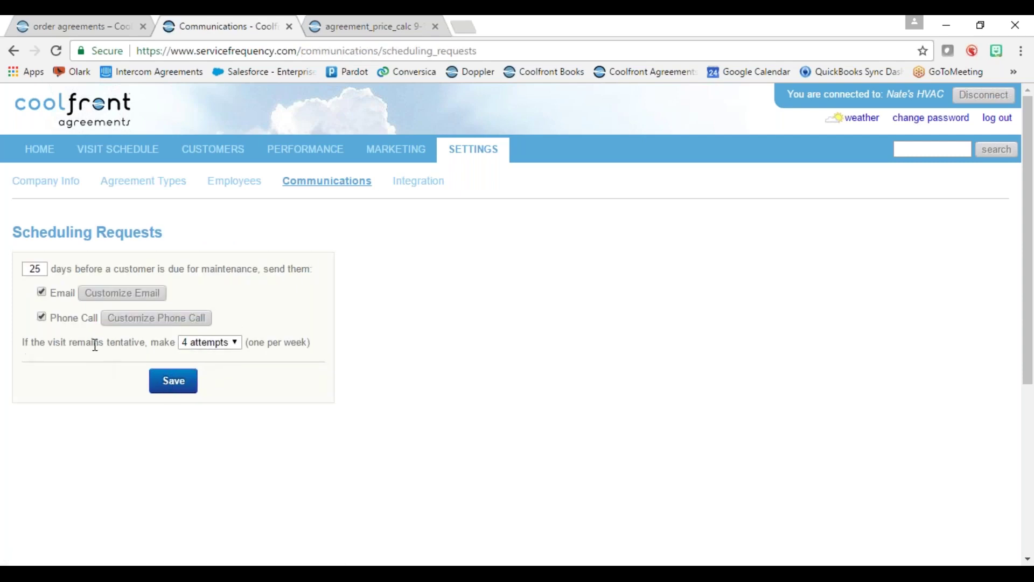
{"action": "left_click", "coordinate": [167, 386]}
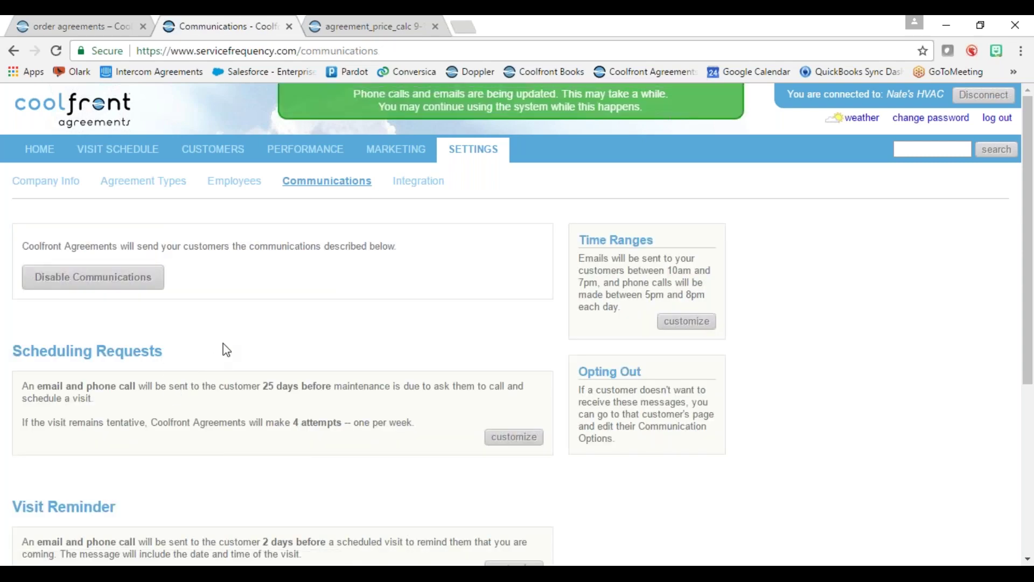
- Set the visit reminder lead time to 4 days before a visit, leaving its email template unchanged
{"action": "scroll", "coordinate": [220, 348], "scroll_direction": "down", "scroll_amount": 3}
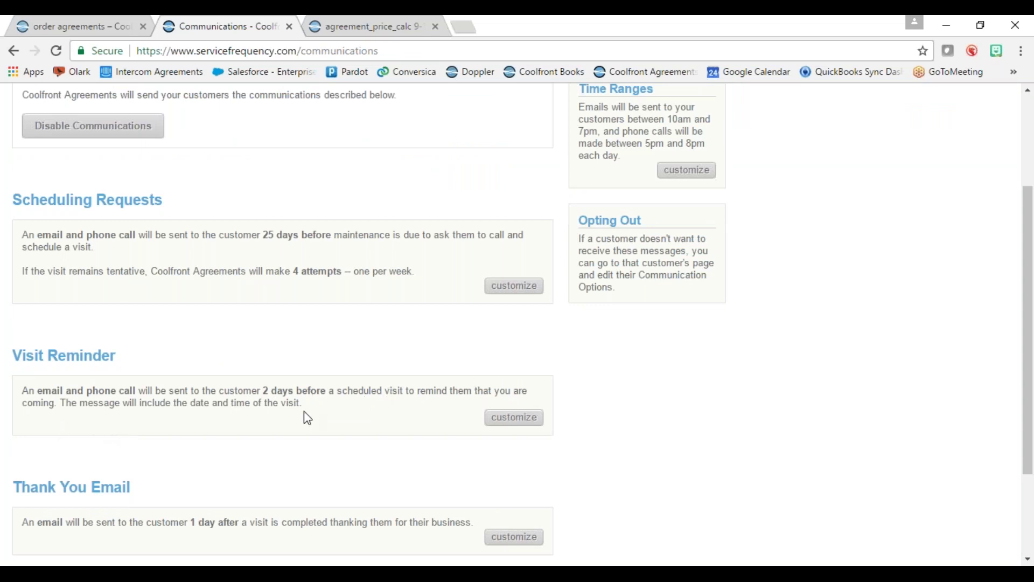
{"action": "left_click", "coordinate": [513, 425]}
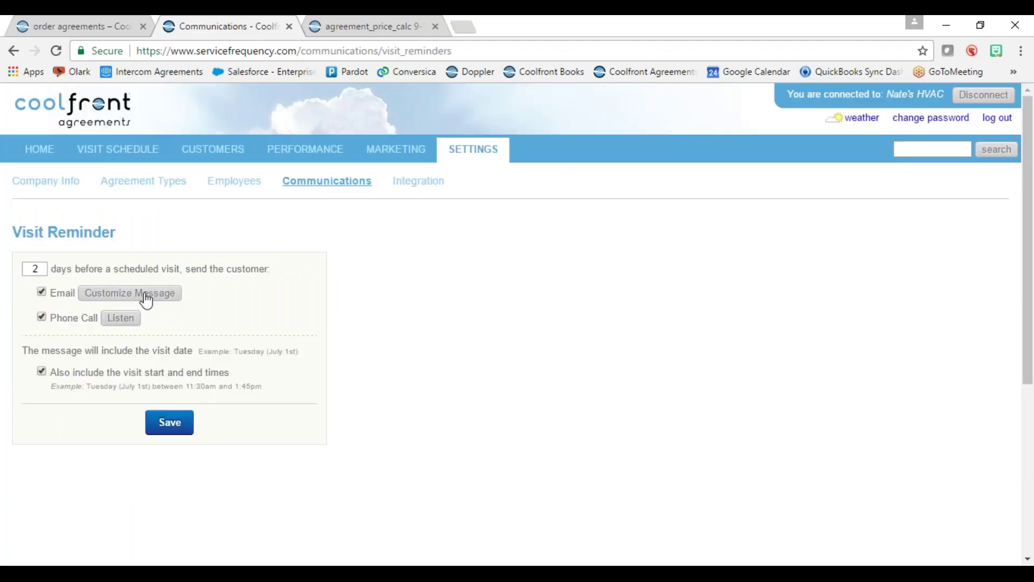
{"action": "left_click", "coordinate": [36, 270]}
{"action": "type", "text": "2"}
{"action": "key", "text": "Return"}
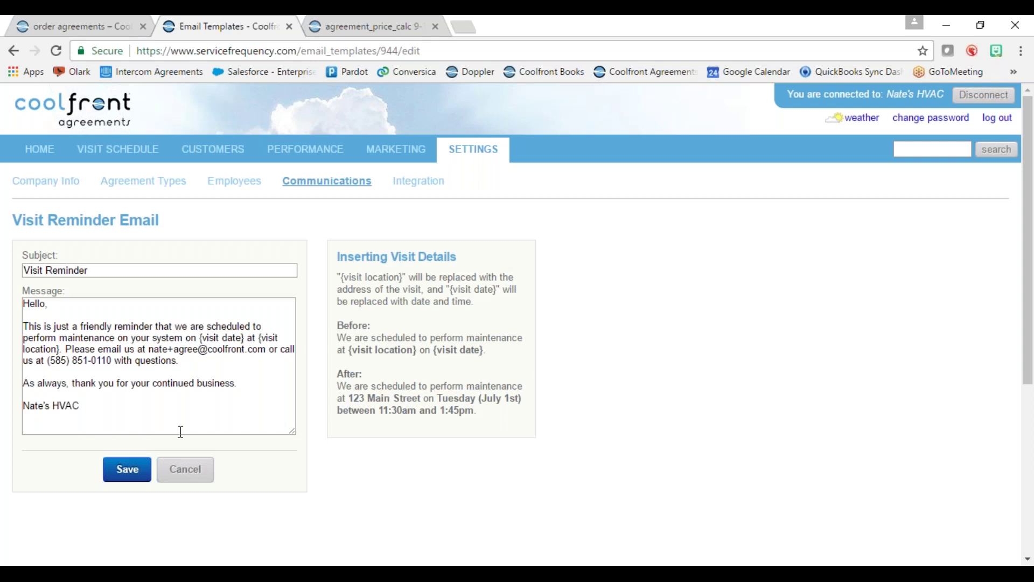
{"action": "left_click", "coordinate": [185, 469]}
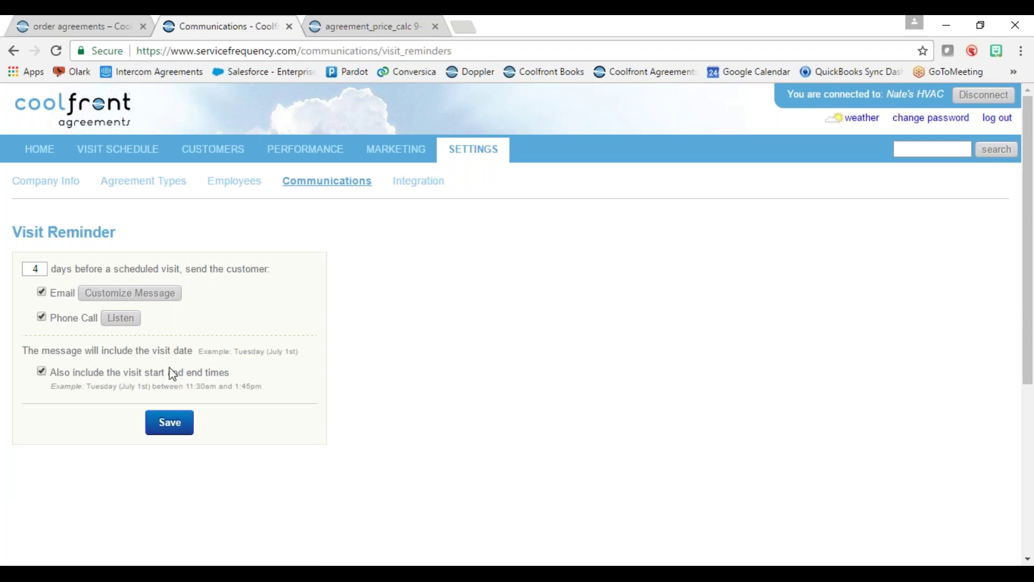
- Save the 4-day visit reminder, then resave the thank-you email sent 1 day after each visit
{"action": "left_click", "coordinate": [168, 430]}
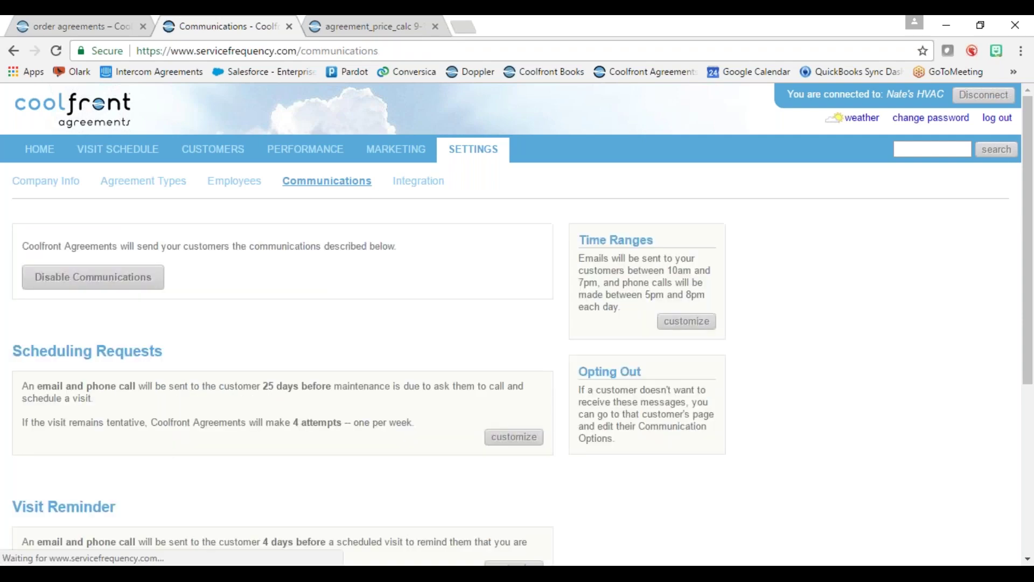
{"action": "scroll", "coordinate": [162, 481], "scroll_direction": "down", "scroll_amount": 4}
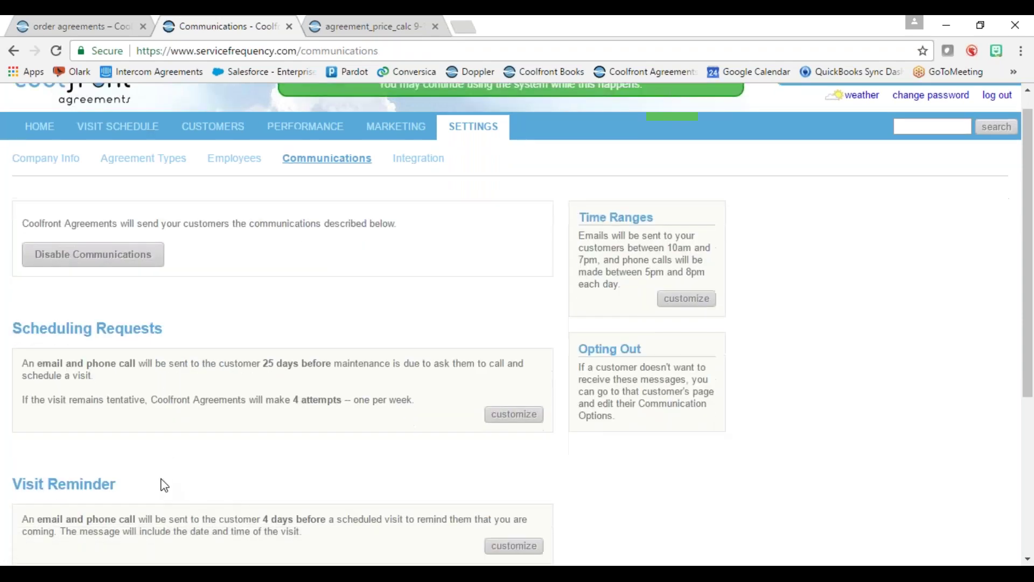
{"action": "scroll", "coordinate": [167, 479], "scroll_direction": "down", "scroll_amount": 1}
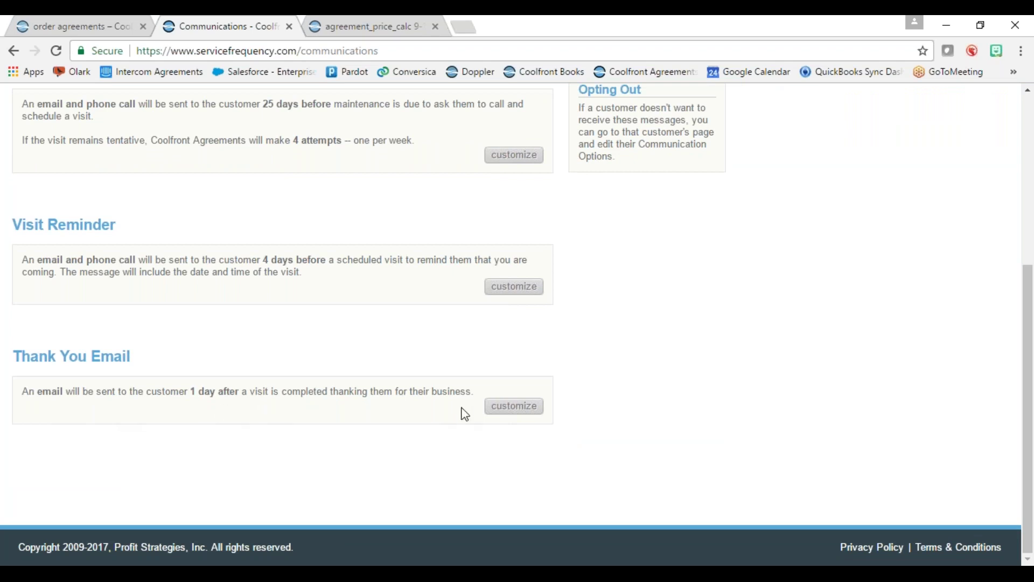
{"action": "left_click", "coordinate": [513, 410]}
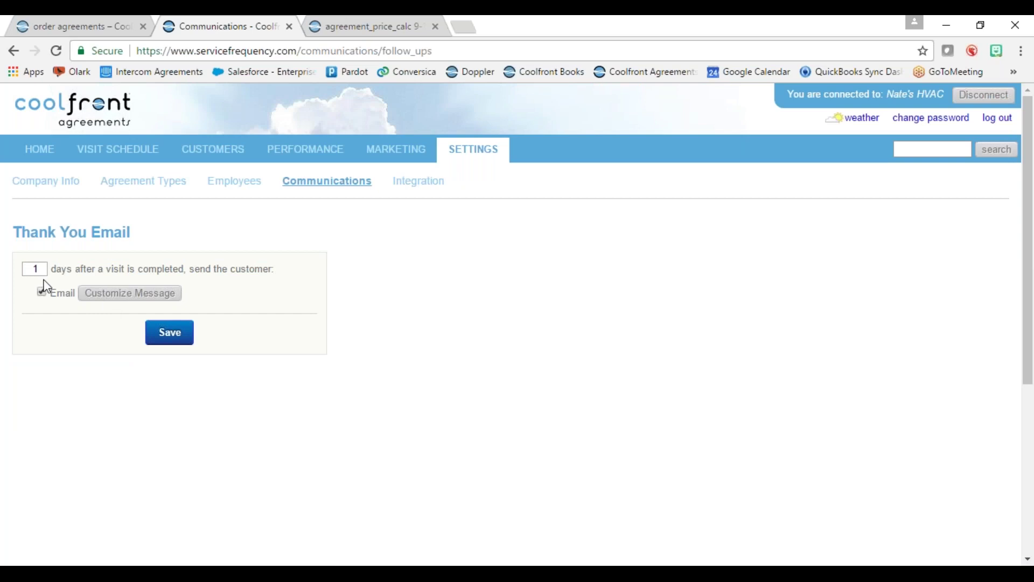
{"action": "left_click", "coordinate": [123, 298]}
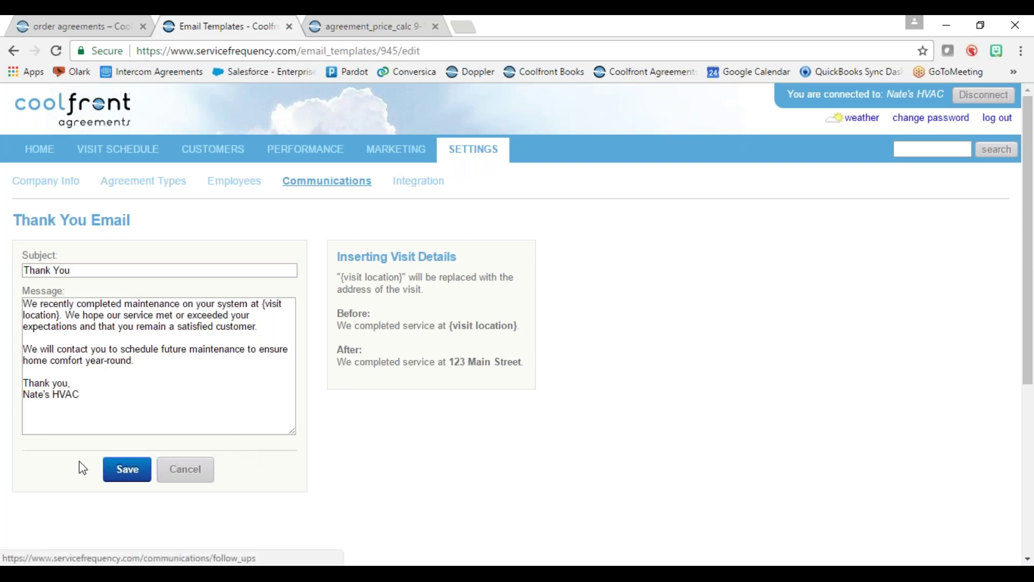
{"action": "left_click", "coordinate": [129, 478]}
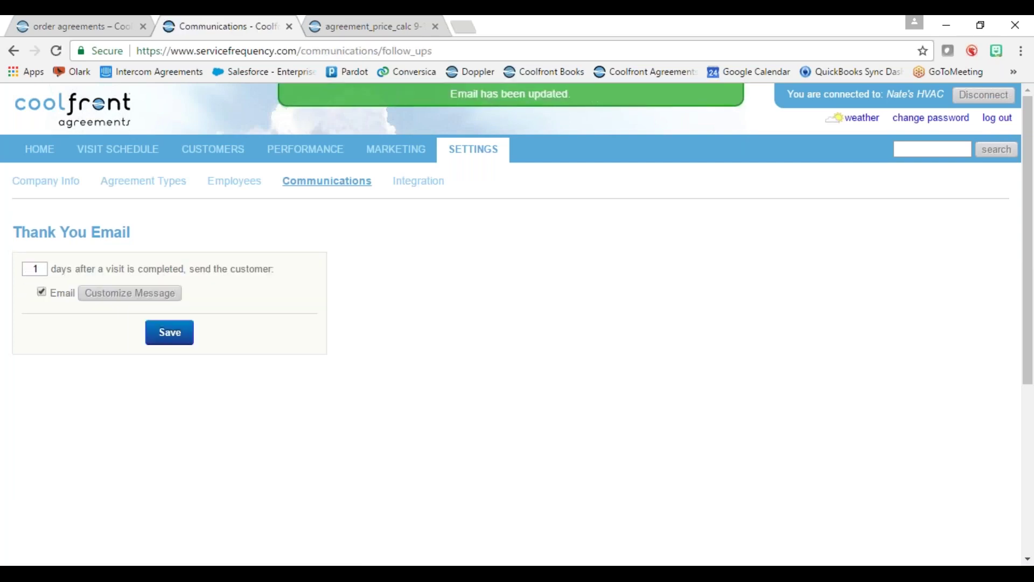
{"action": "left_click", "coordinate": [172, 338]}
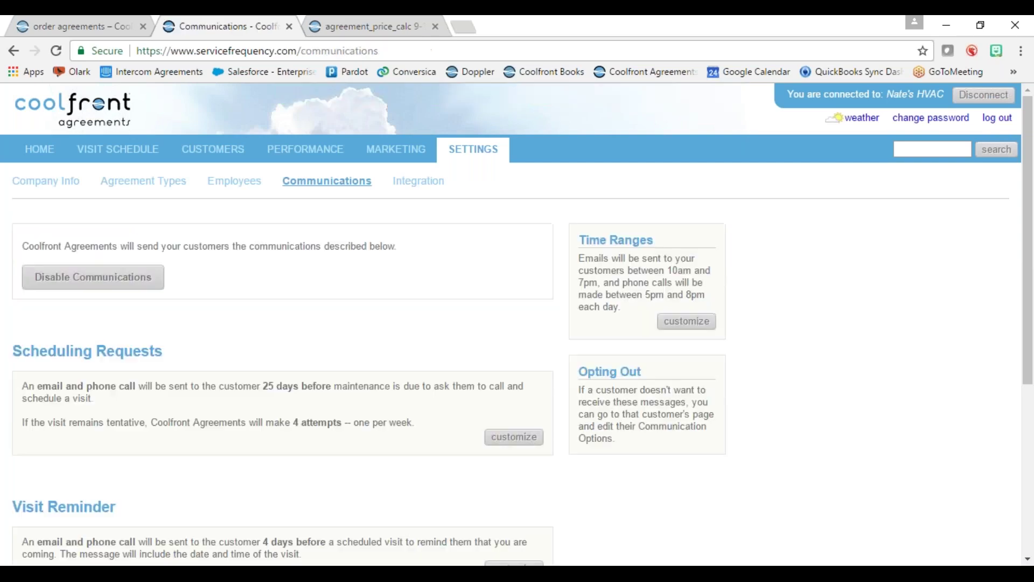
- Resave scheduling requests with both email and phone call enabled, then go to the Customers list
{"action": "scroll", "coordinate": [244, 427], "scroll_direction": "down", "scroll_amount": 3}
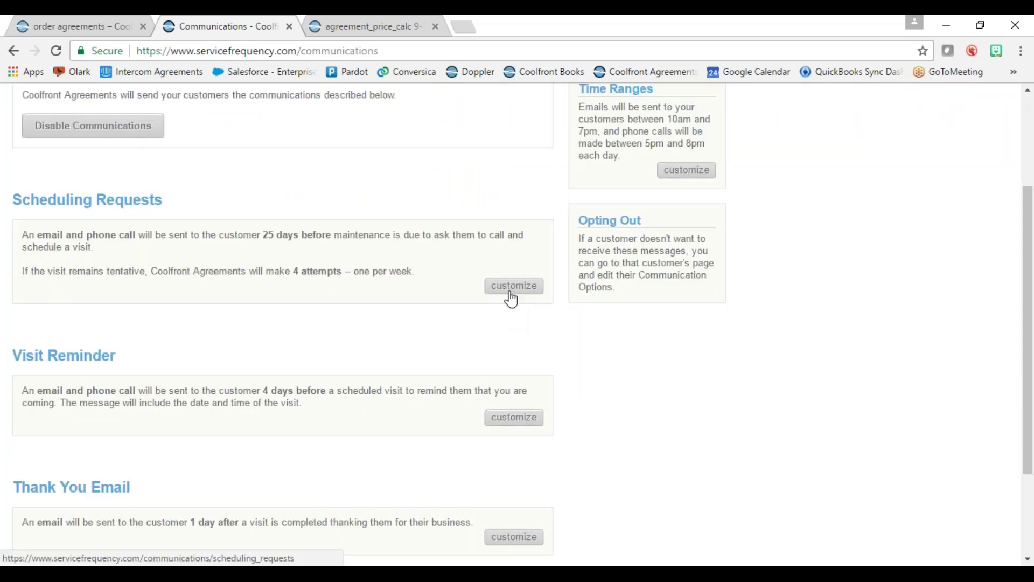
{"action": "left_click", "coordinate": [514, 289]}
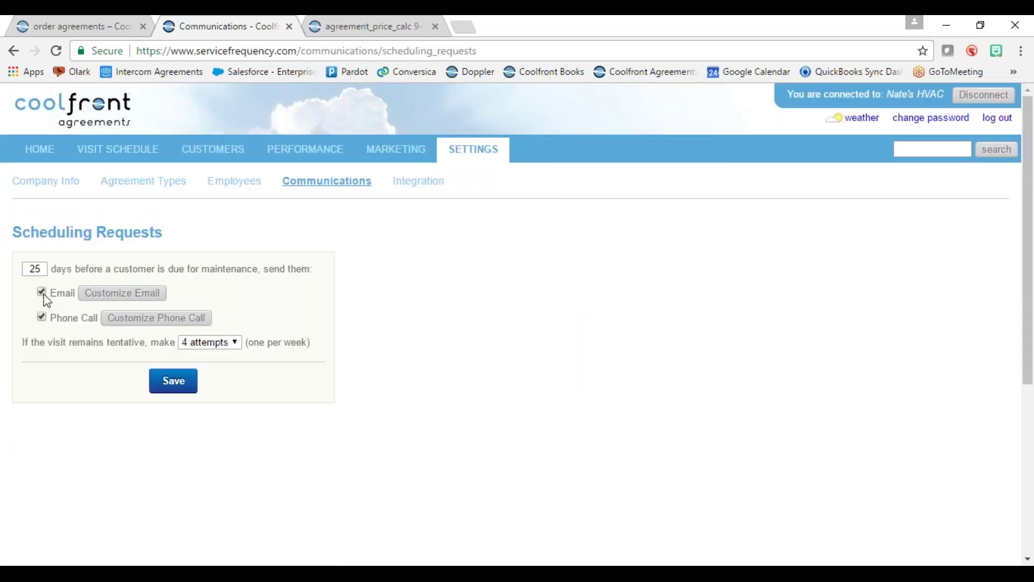
{"action": "left_click", "coordinate": [41, 292]}
{"action": "left_click", "coordinate": [43, 316]}
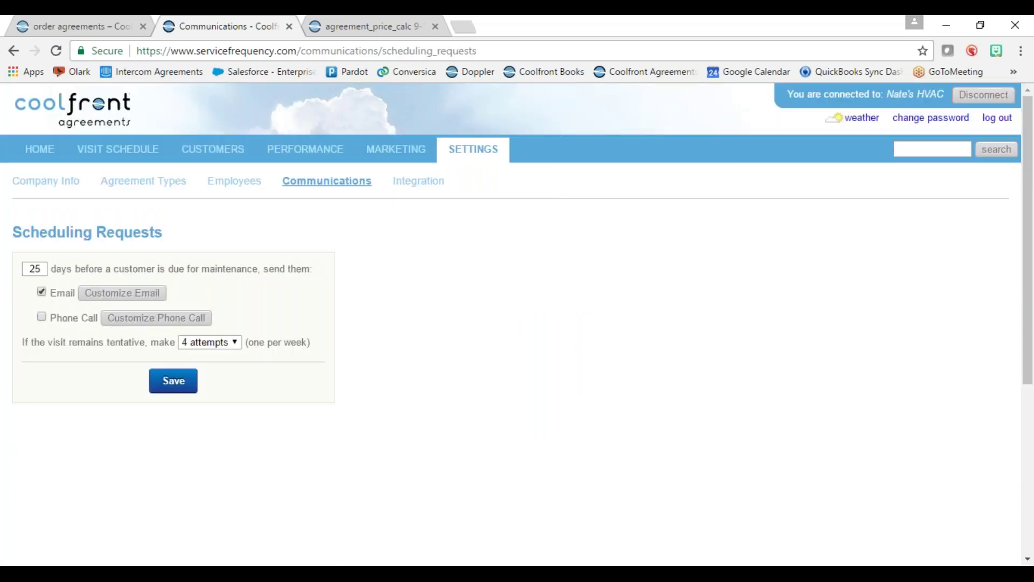
{"action": "left_click", "coordinate": [42, 318]}
{"action": "left_click", "coordinate": [174, 381]}
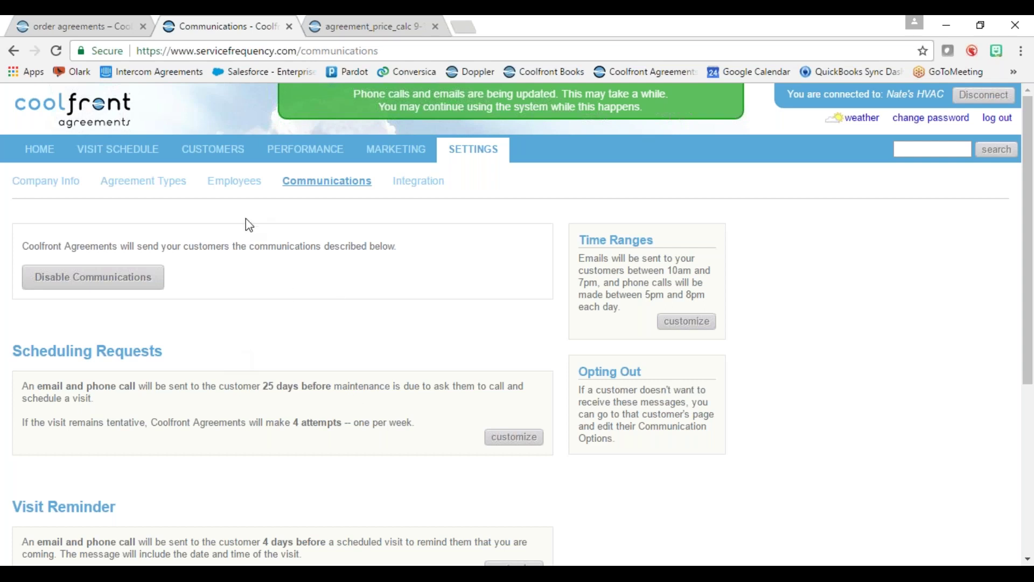
{"action": "left_click", "coordinate": [212, 156]}
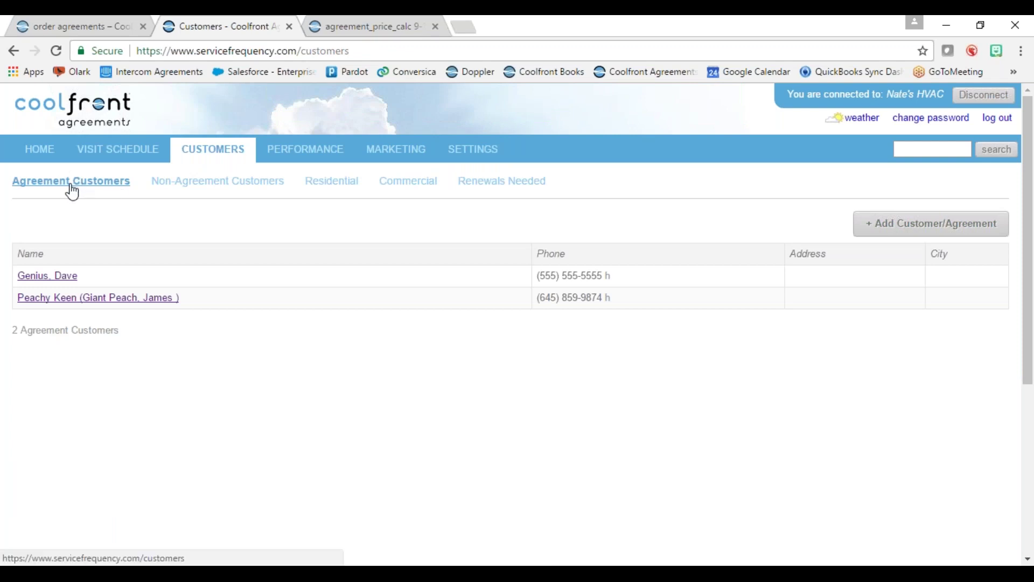
- Start a new customer/agreement for Corner Market, entering the customer's first name, last name and e-mail
{"action": "left_click", "coordinate": [903, 233]}
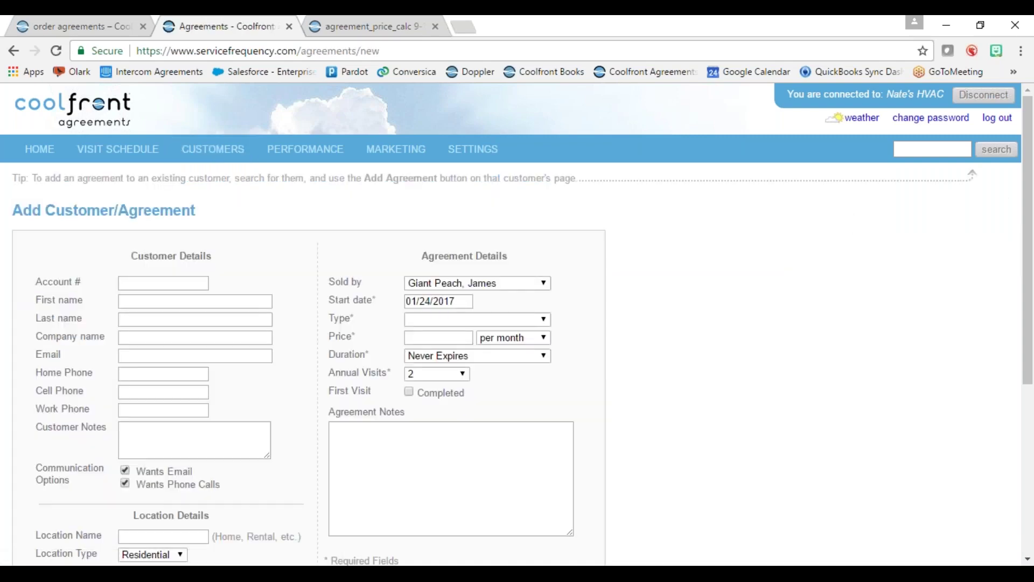
{"action": "scroll", "coordinate": [319, 235], "scroll_direction": "down", "scroll_amount": 2}
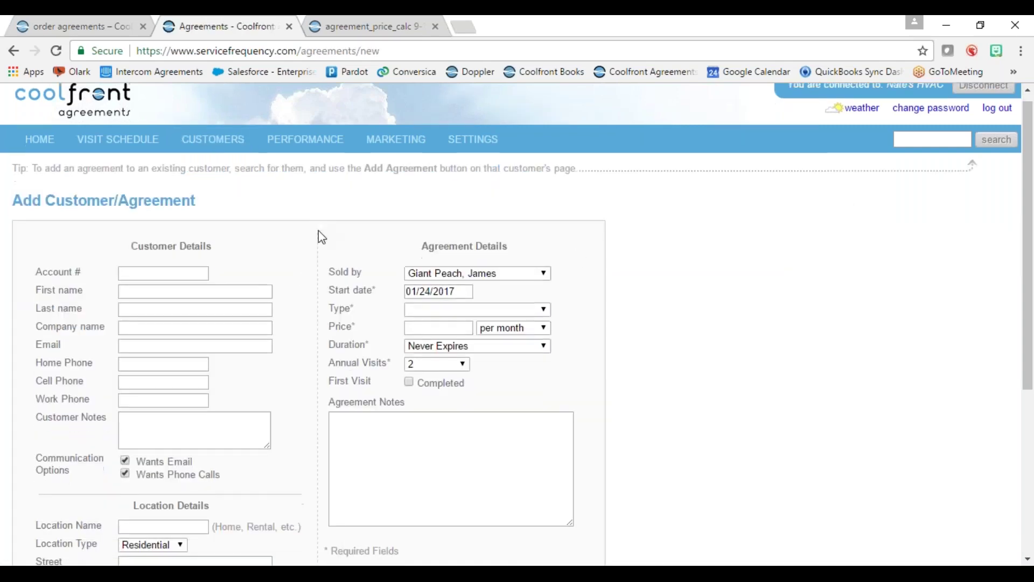
{"action": "left_click", "coordinate": [178, 222]}
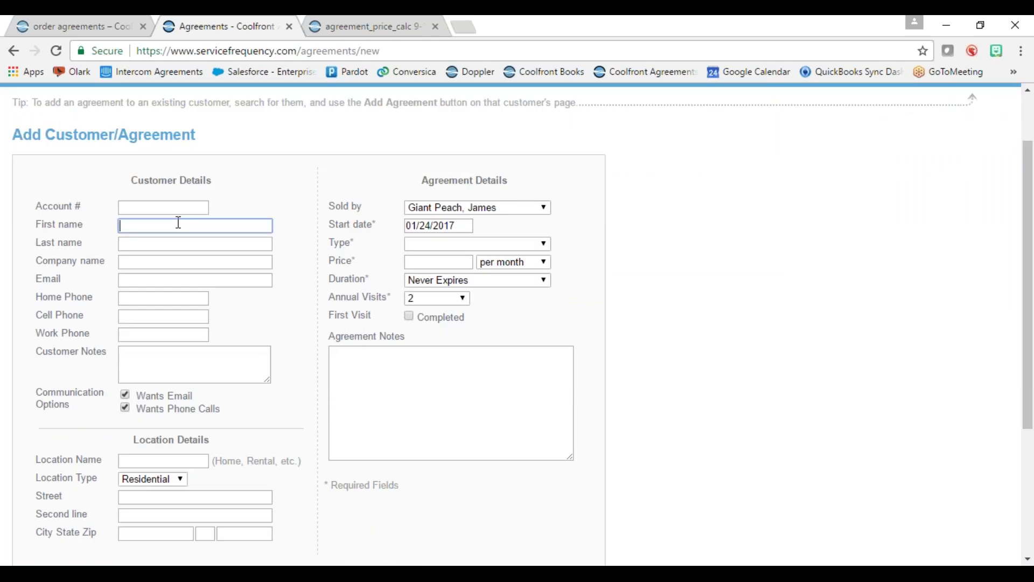
{"action": "type", "text": "Jim"}
{"action": "left_click", "coordinate": [175, 247]}
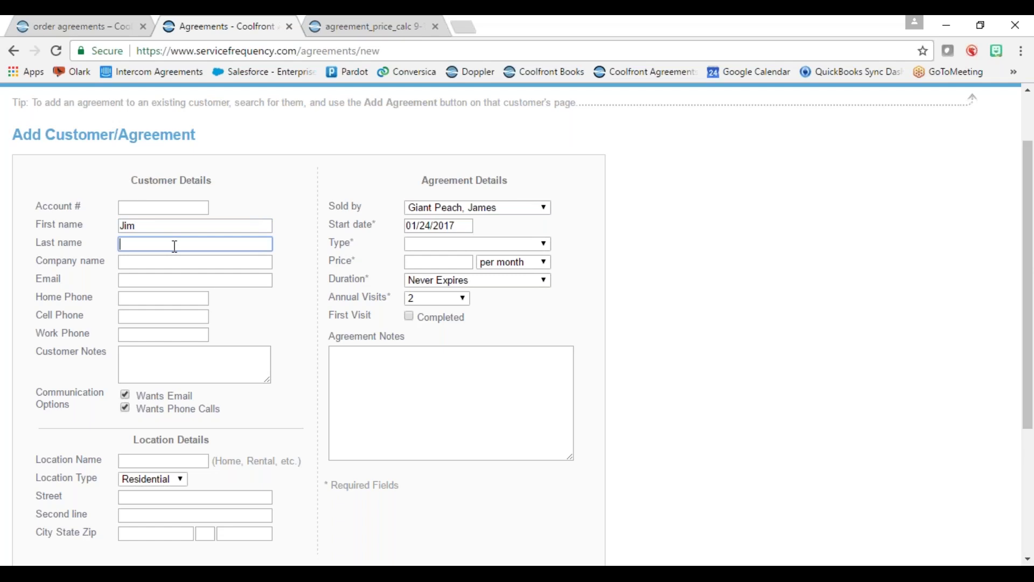
{"action": "type", "text": "Smith"}
{"action": "left_click", "coordinate": [193, 264]}
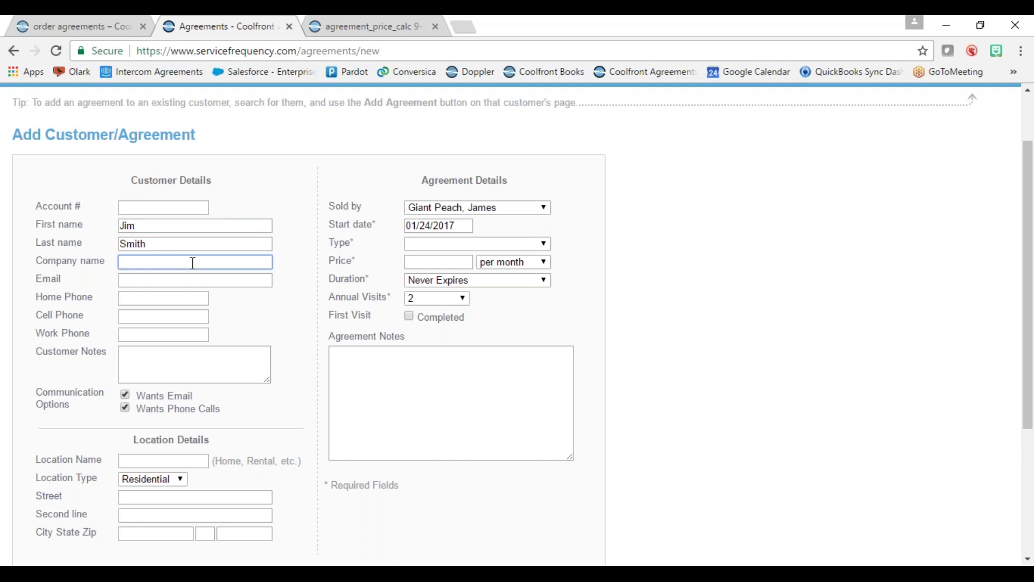
{"action": "type", "text": "Corner Market"}
{"action": "left_click", "coordinate": [172, 282]}
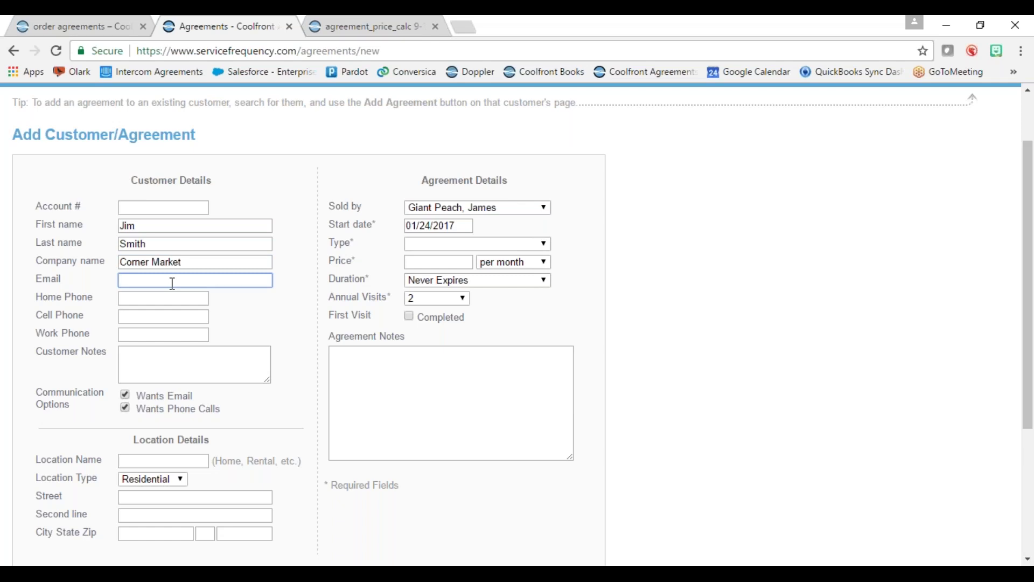
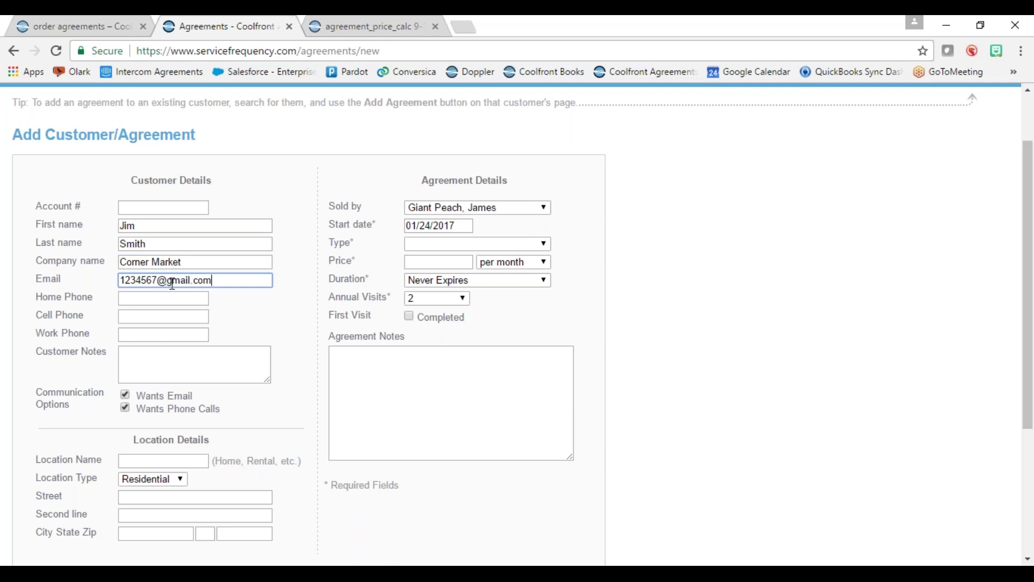
{"action": "left_click", "coordinate": [155, 297]}
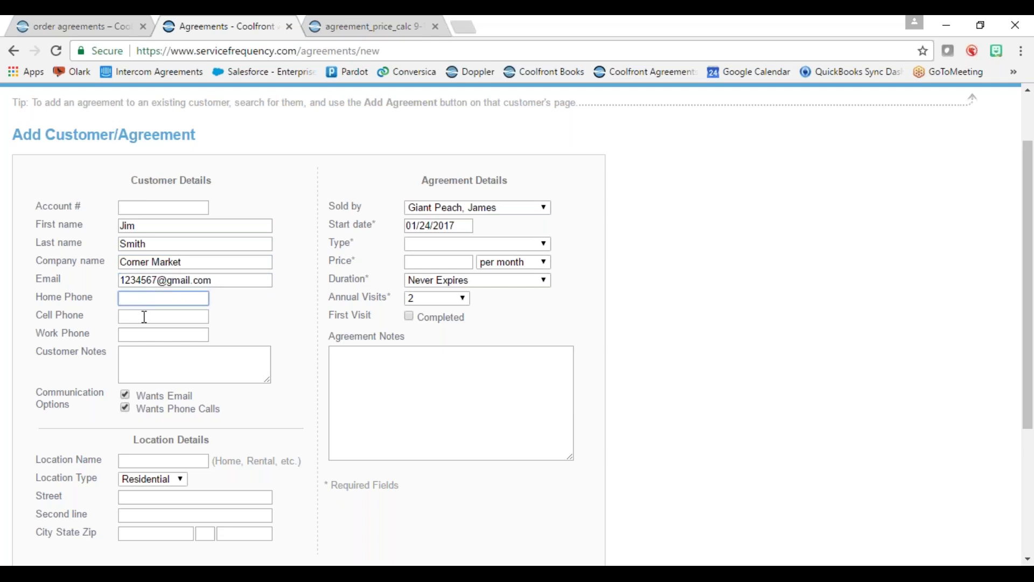
- Step through the phone and notes fields, turning the customer's phone and e-mail communications off and back on
{"action": "left_click", "coordinate": [286, 331]}
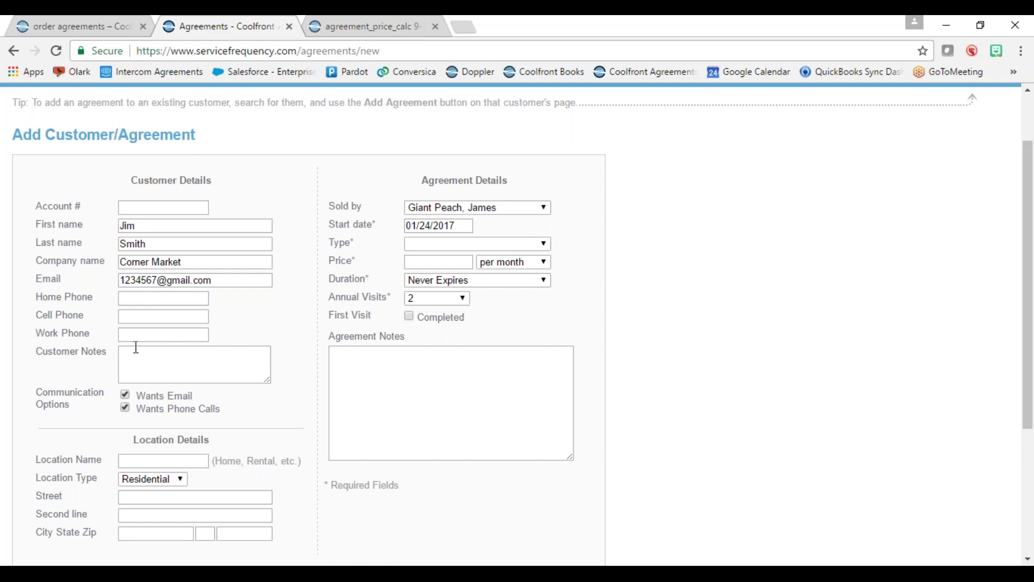
{"action": "double_click", "coordinate": [37, 301]}
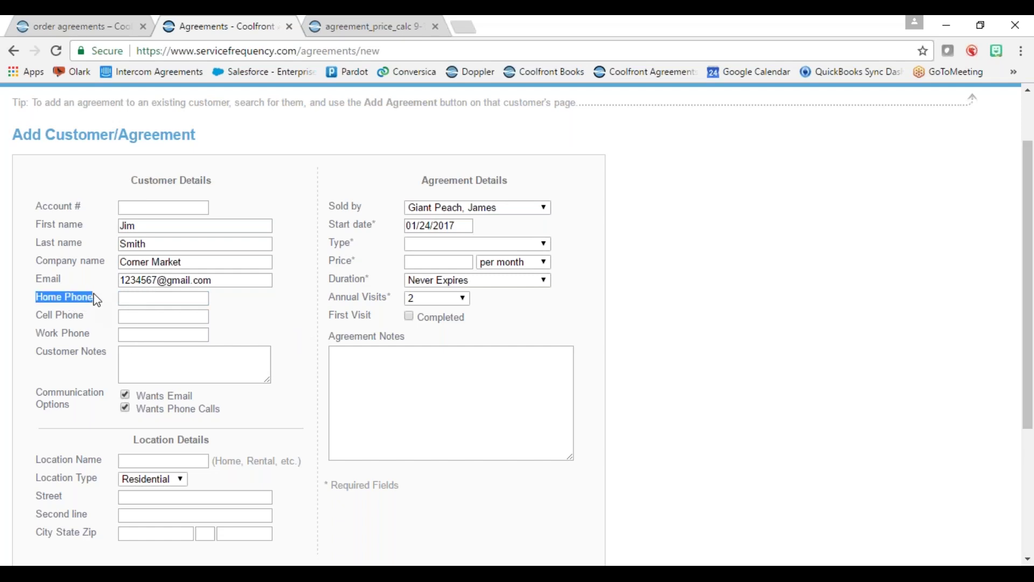
{"action": "left_click", "coordinate": [133, 316]}
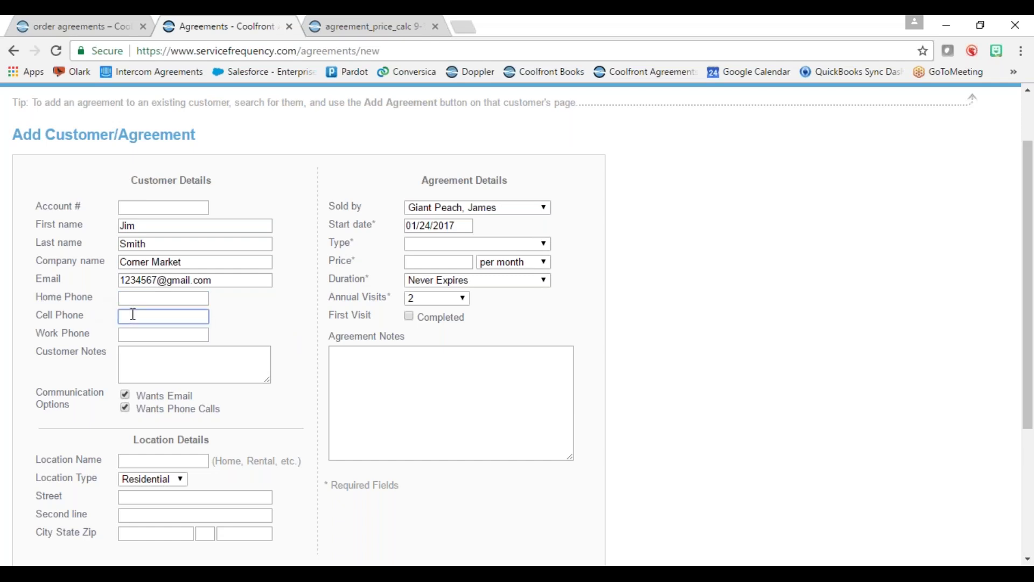
{"action": "left_click", "coordinate": [148, 334]}
{"action": "left_click", "coordinate": [197, 358]}
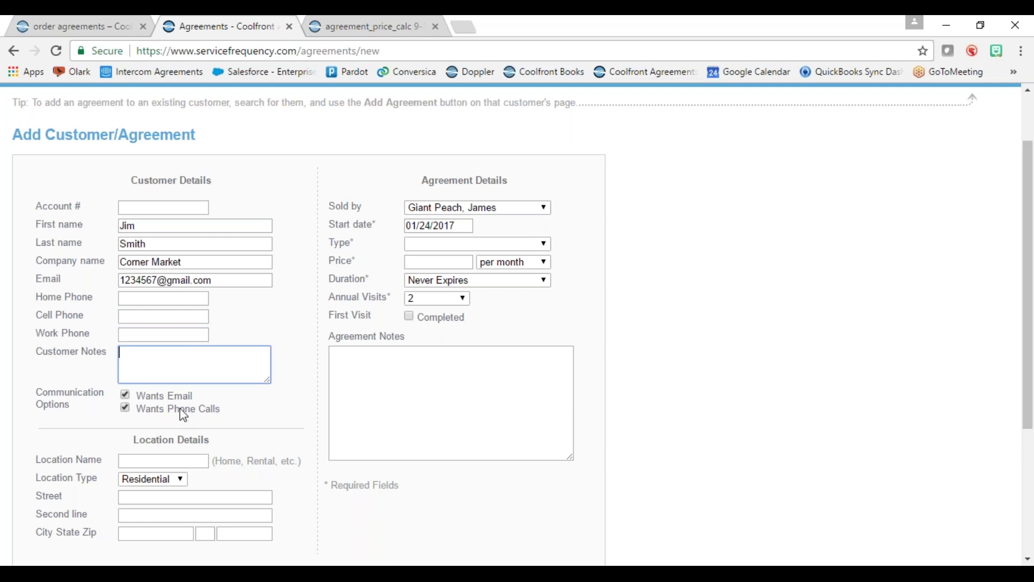
{"action": "left_click", "coordinate": [127, 406]}
{"action": "left_click", "coordinate": [126, 394]}
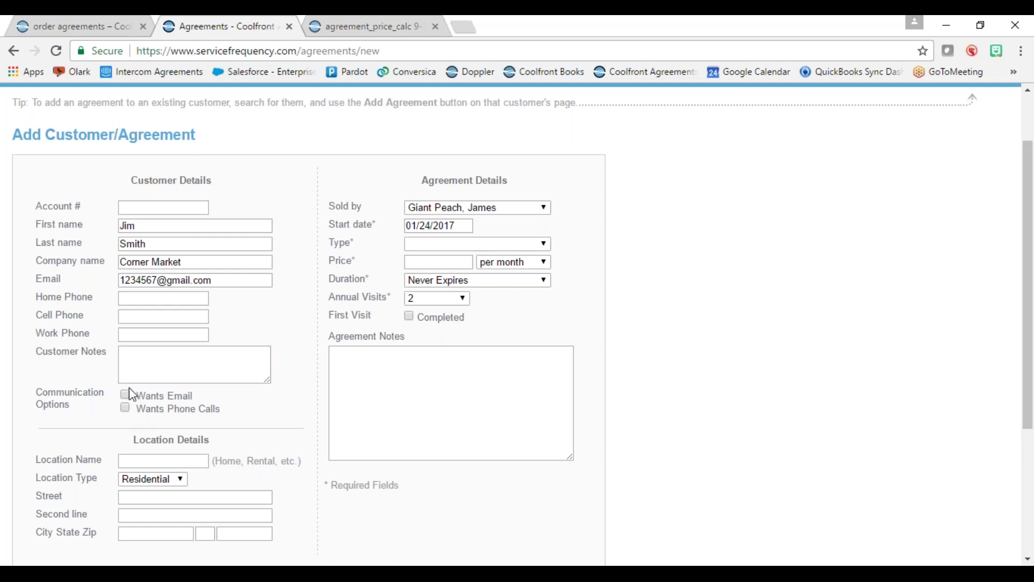
{"action": "left_click", "coordinate": [126, 396]}
{"action": "left_click", "coordinate": [126, 410]}
{"action": "scroll", "coordinate": [261, 417], "scroll_direction": "down", "scroll_amount": 3}
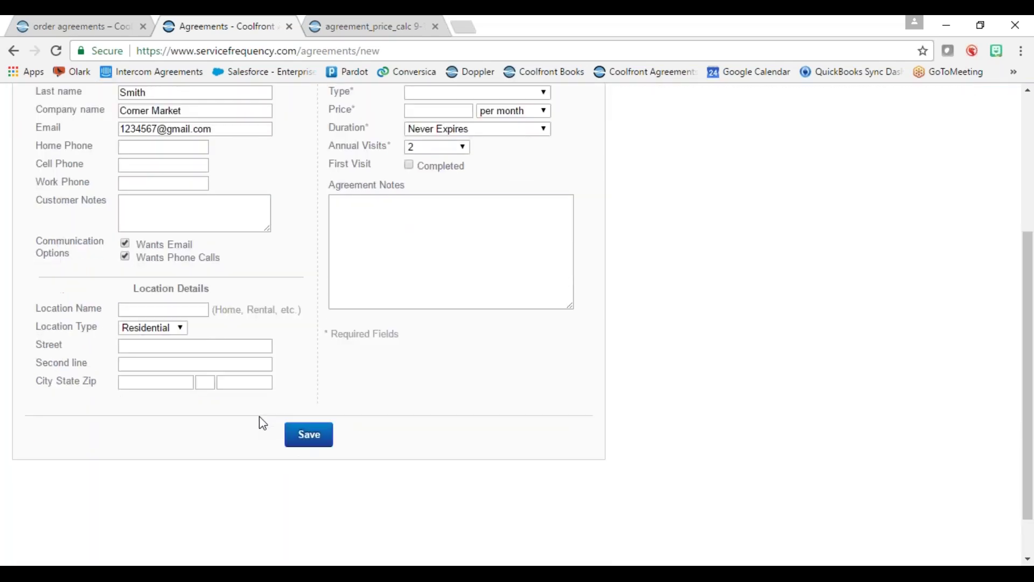
- Name the location 'Business' and set its location type to Commercial
{"action": "left_click", "coordinate": [139, 308]}
{"action": "scroll", "coordinate": [295, 290], "scroll_direction": "up", "scroll_amount": 2}
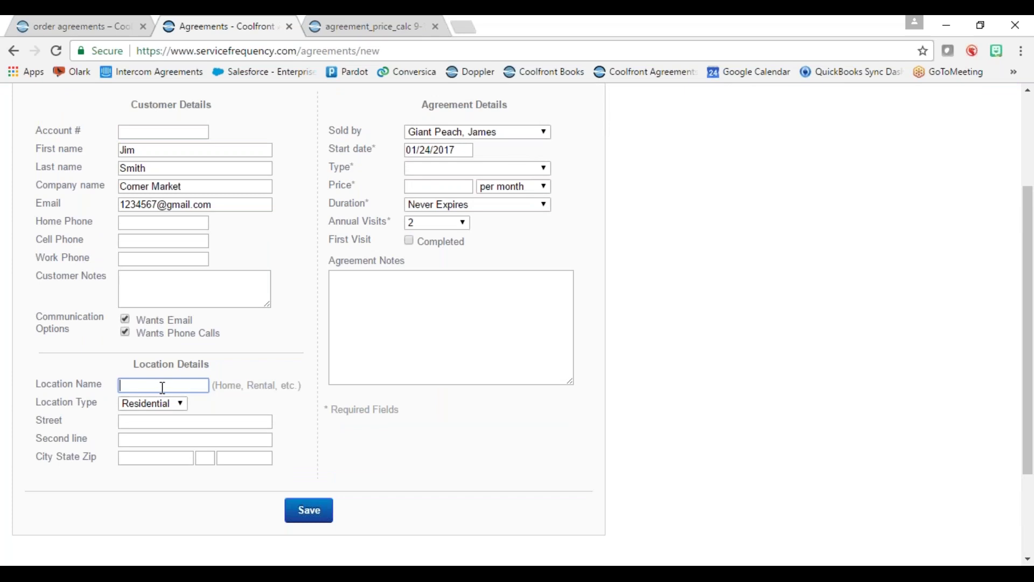
{"action": "left_click", "coordinate": [164, 386]}
{"action": "type", "text": "Business"}
{"action": "left_click", "coordinate": [164, 405]}
{"action": "left_click", "coordinate": [153, 415]}
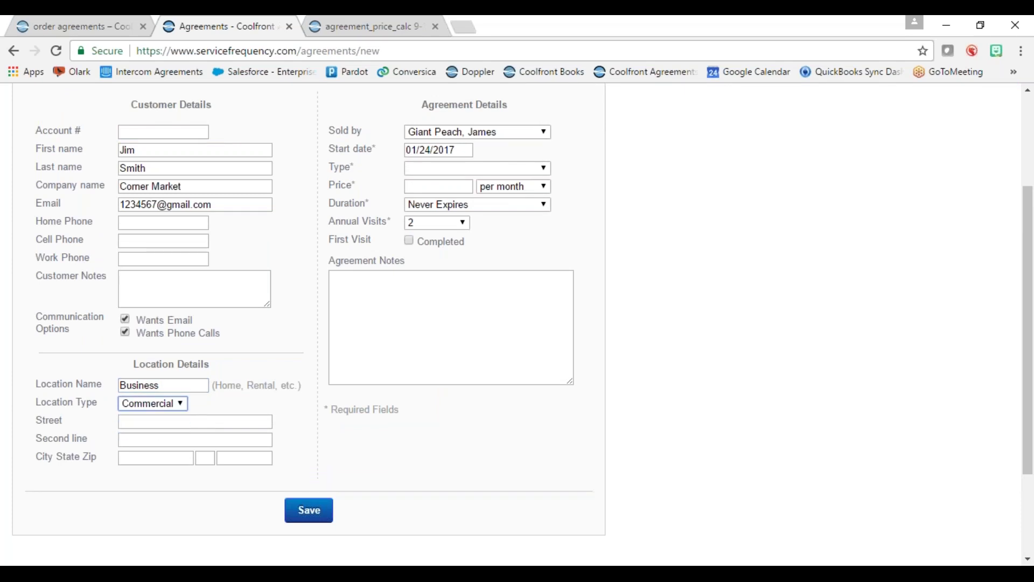
- Enter the location's street address, city, state and zip code
{"action": "left_click", "coordinate": [161, 422]}
{"action": "type", "text": "1234 Corner"}
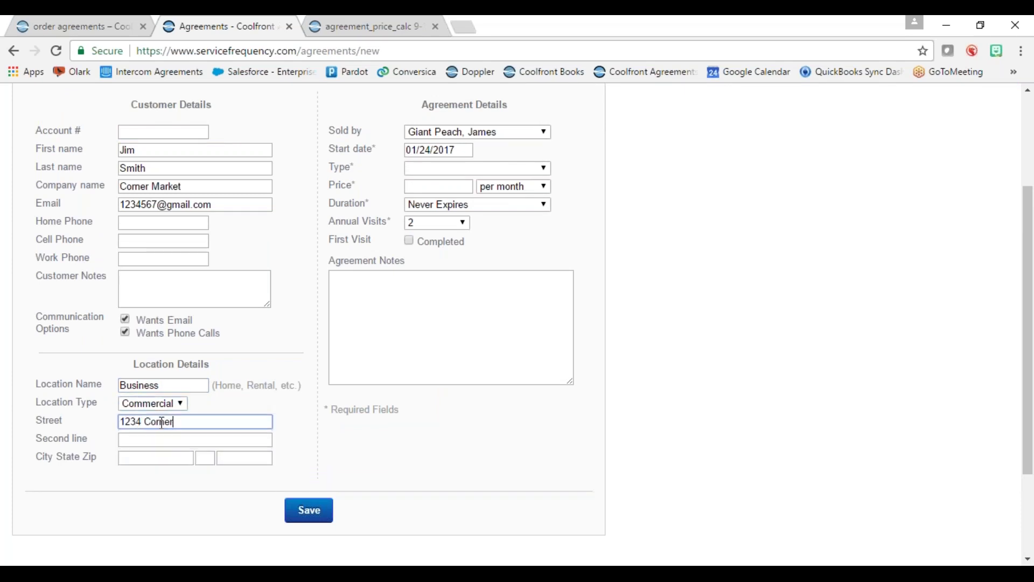
{"action": "key", "text": "Tab"}
{"action": "key", "text": "Tab"}
{"action": "type", "text": "Rochester"}
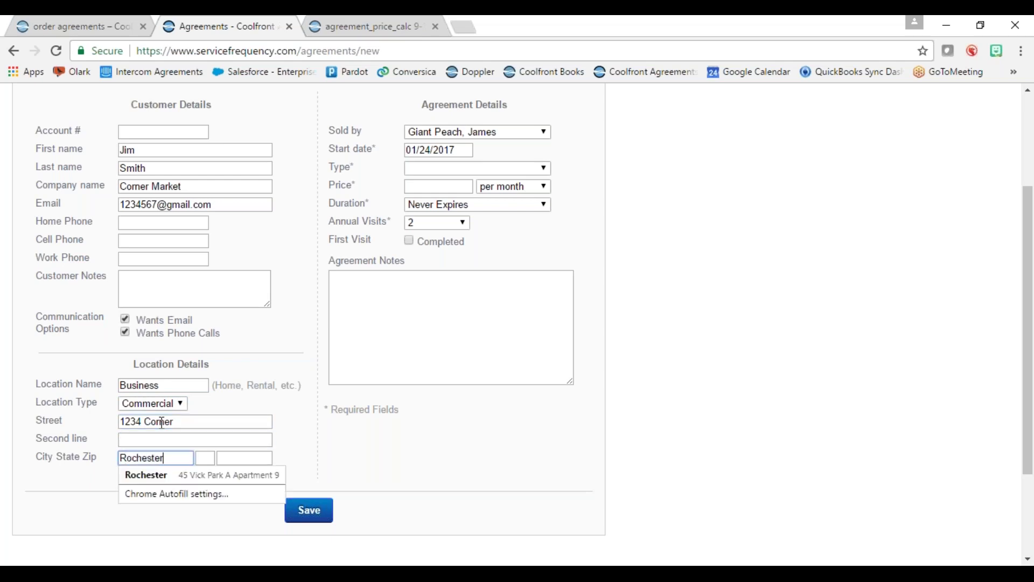
{"action": "key", "text": "Tab"}
{"action": "type", "text": "NY"}
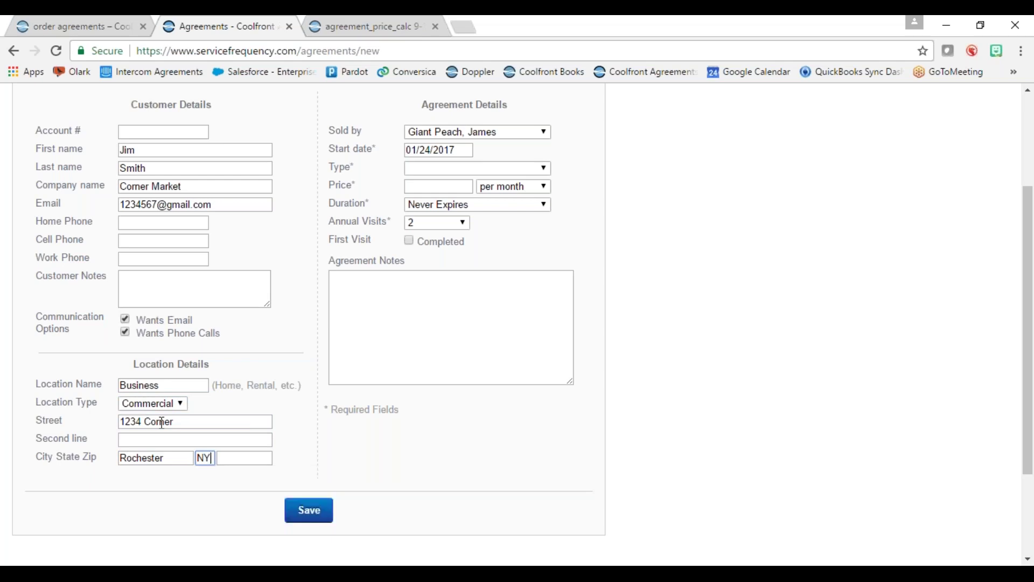
{"action": "key", "text": "Tab"}
{"action": "type", "text": "14625"}
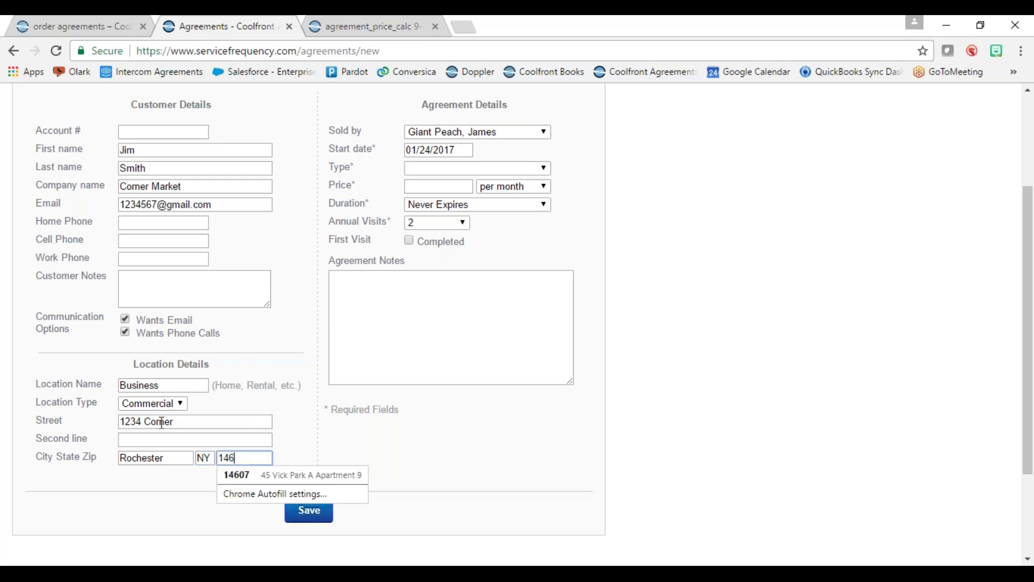
{"action": "left_click", "coordinate": [449, 457]}
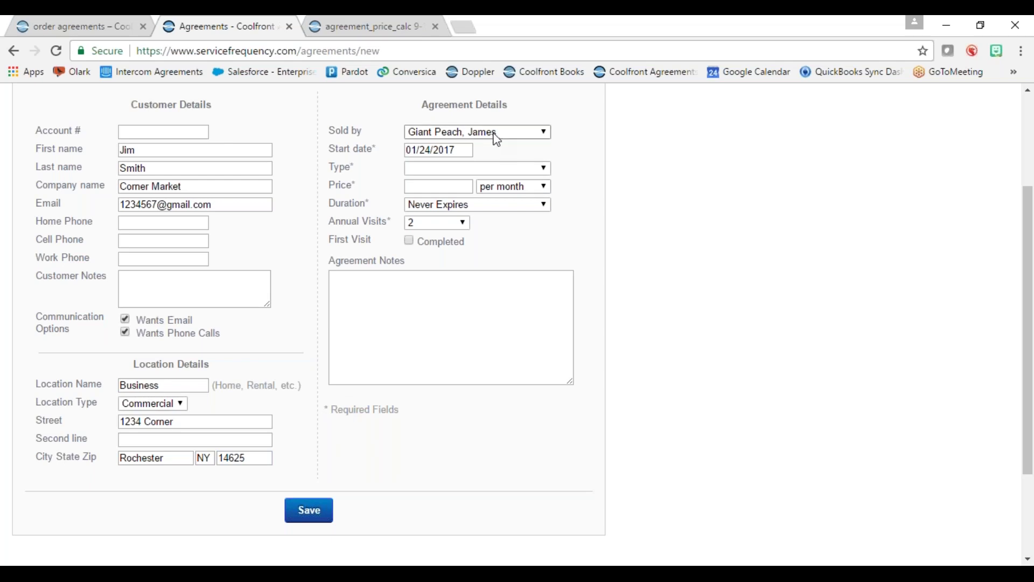
- Credit the sale to another salesperson, make it a Heating & Cooling agreement at $21/month, and save
{"action": "left_click", "coordinate": [536, 134]}
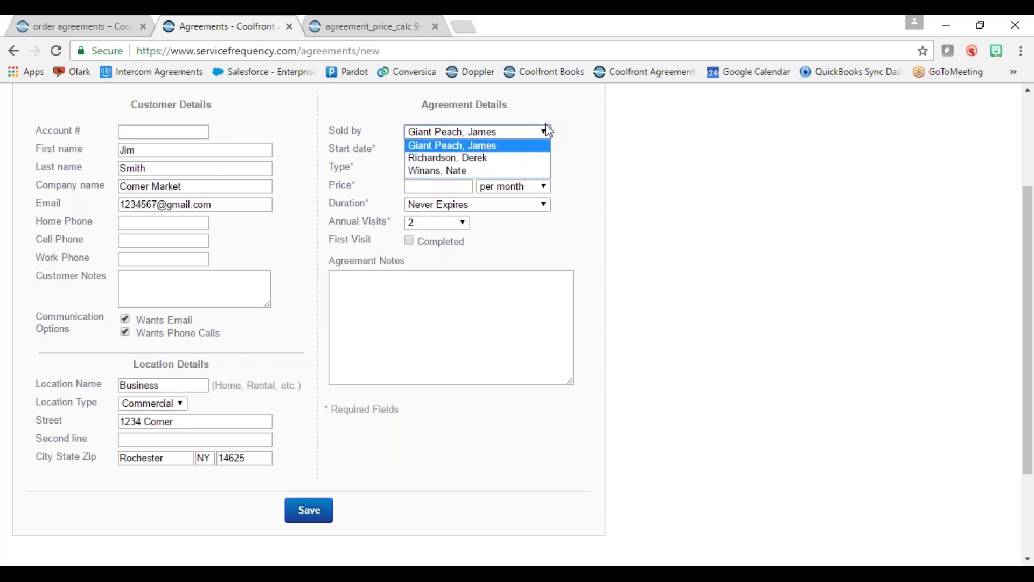
{"action": "left_click", "coordinate": [506, 172]}
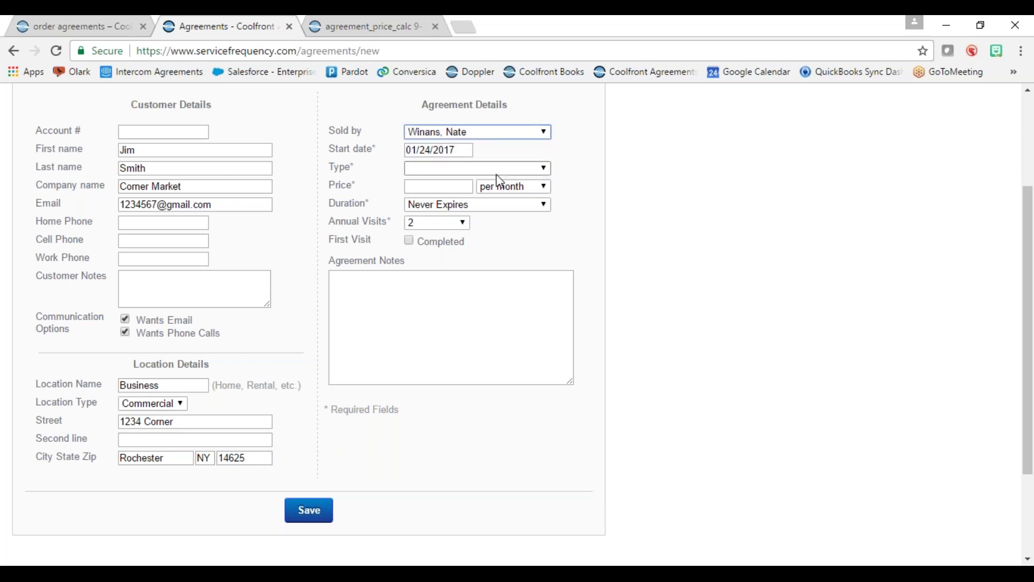
{"action": "left_click", "coordinate": [437, 167]}
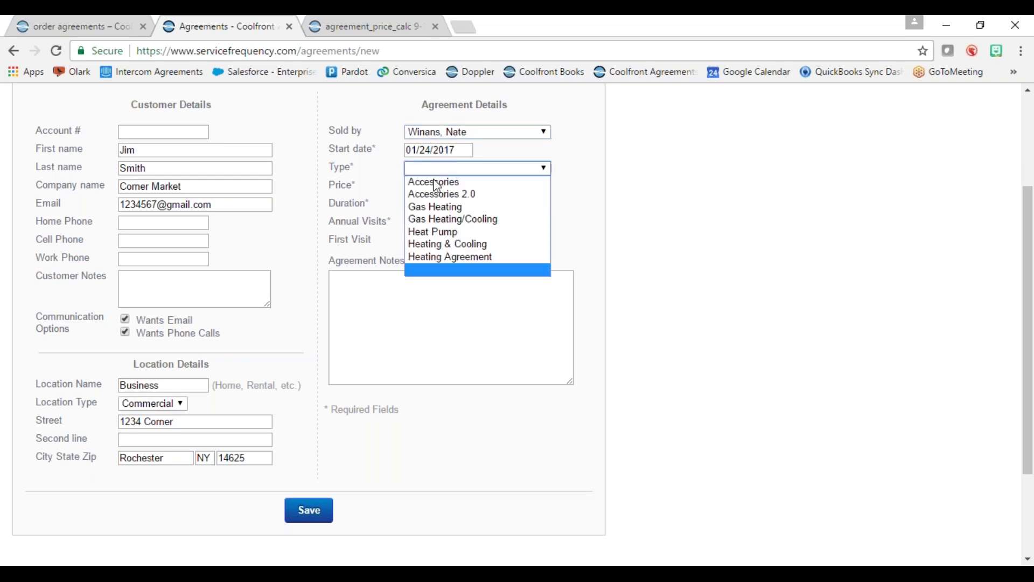
{"action": "left_click", "coordinate": [509, 246]}
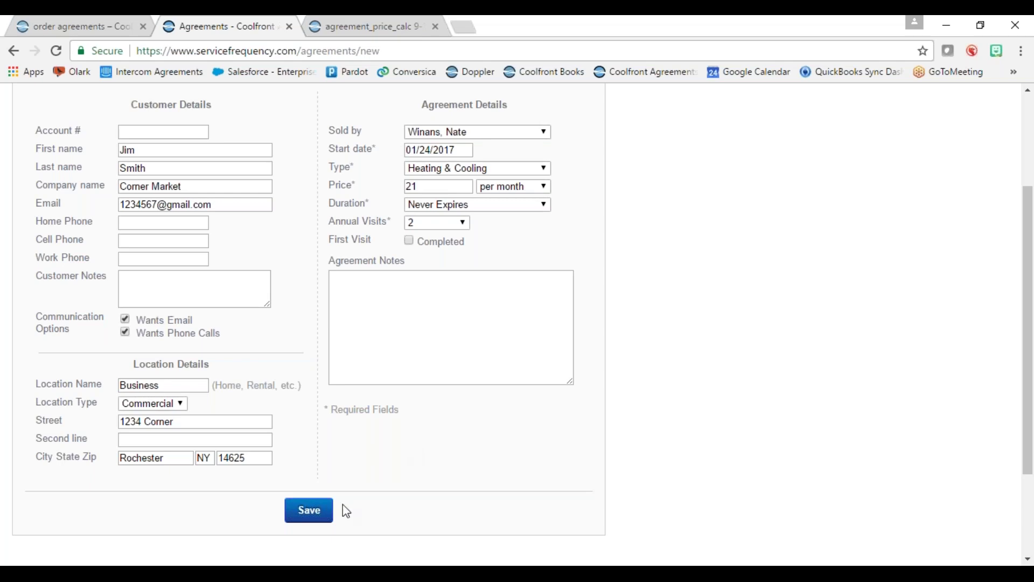
{"action": "left_click", "coordinate": [318, 511]}
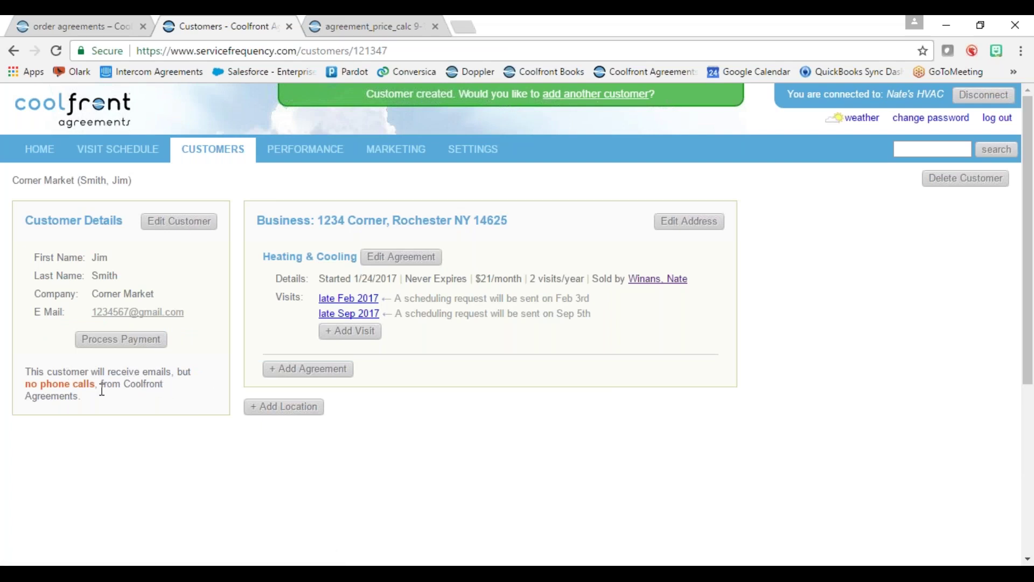
- Re-save the customer's details unchanged, highlight the 'no phone calls' note, and go to Settings
{"action": "left_click", "coordinate": [176, 232]}
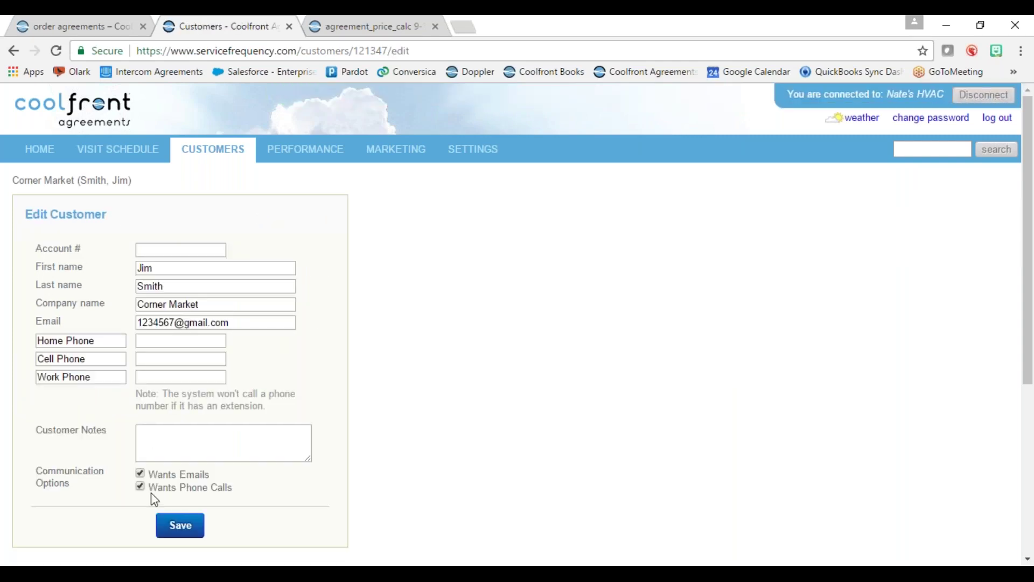
{"action": "left_click", "coordinate": [182, 530]}
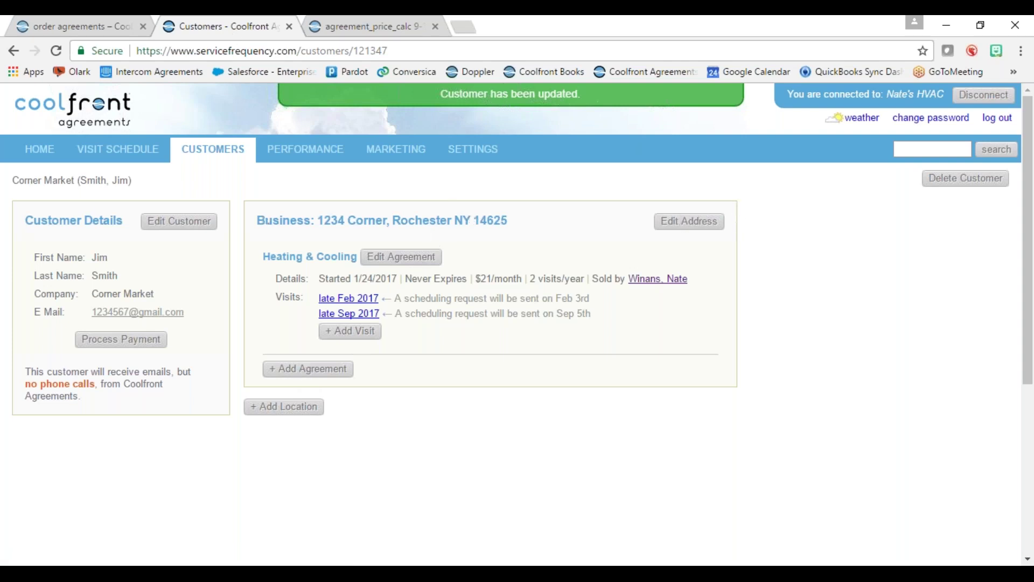
{"action": "left_click_drag", "start_coordinate": [25, 383], "coordinate": [98, 383]}
{"action": "left_click", "coordinate": [478, 156]}
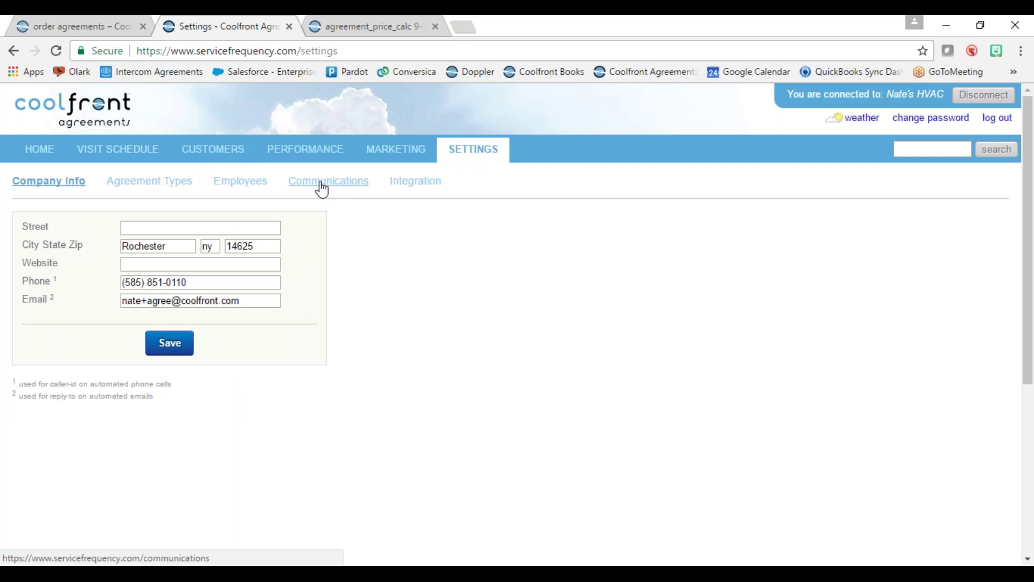
- Open customer communications and re-save the scheduling request message settings
{"action": "left_click", "coordinate": [326, 182]}
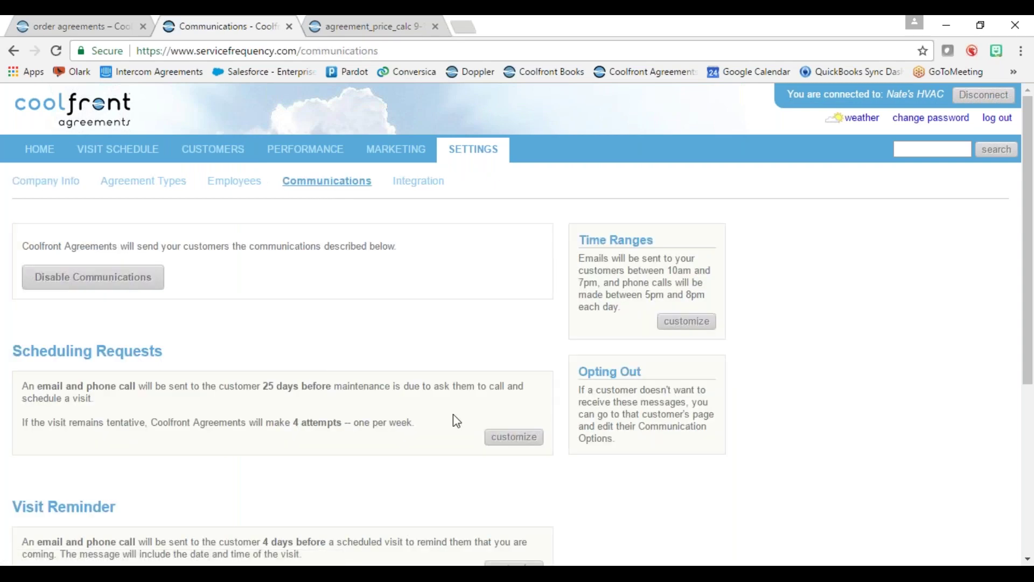
{"action": "left_click", "coordinate": [515, 440]}
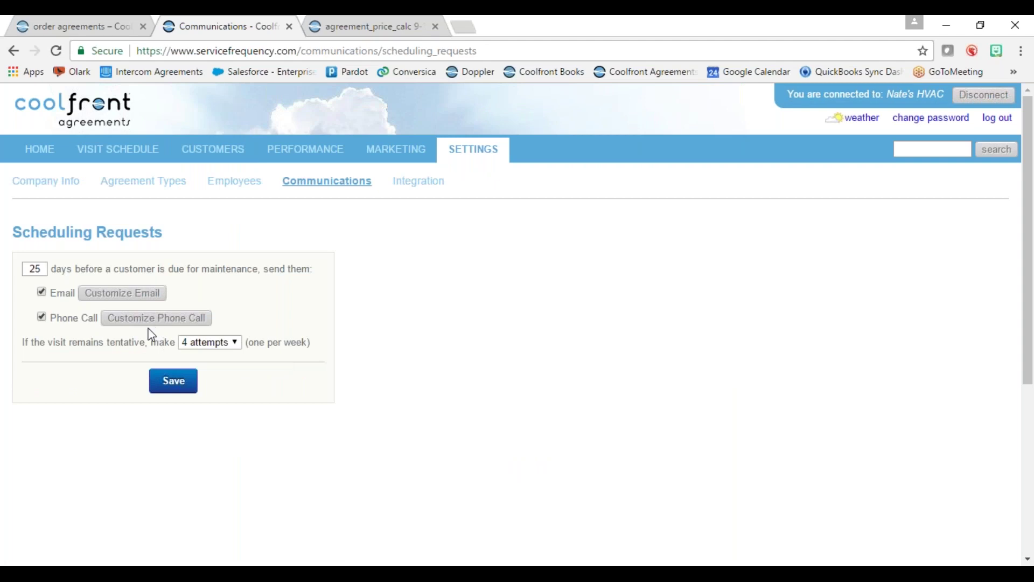
{"action": "left_click", "coordinate": [173, 381]}
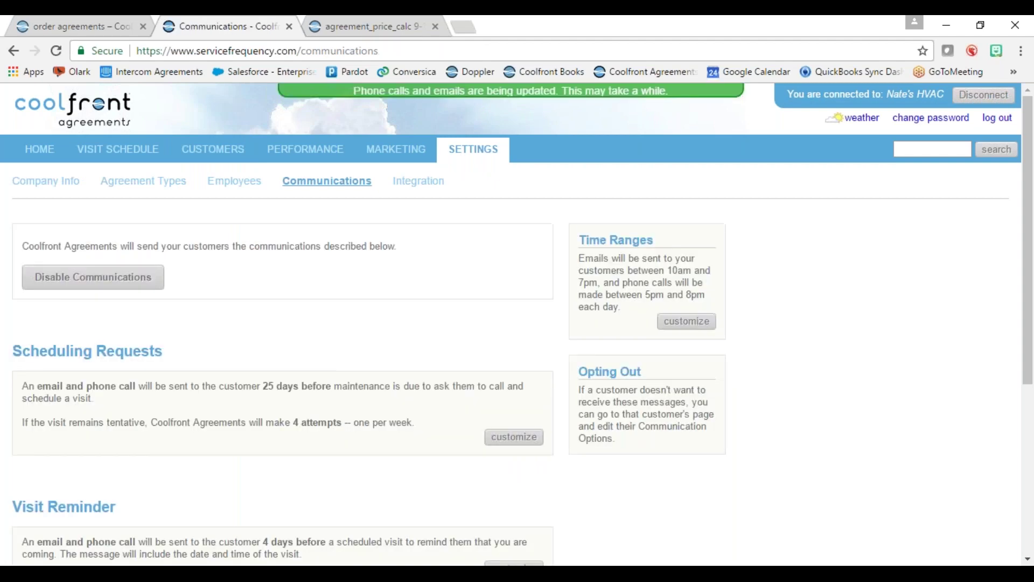
- Re-save the Visit Reminder and Thank You Email settings, then return to the customers list
{"action": "scroll", "coordinate": [223, 367], "scroll_direction": "down", "scroll_amount": 4}
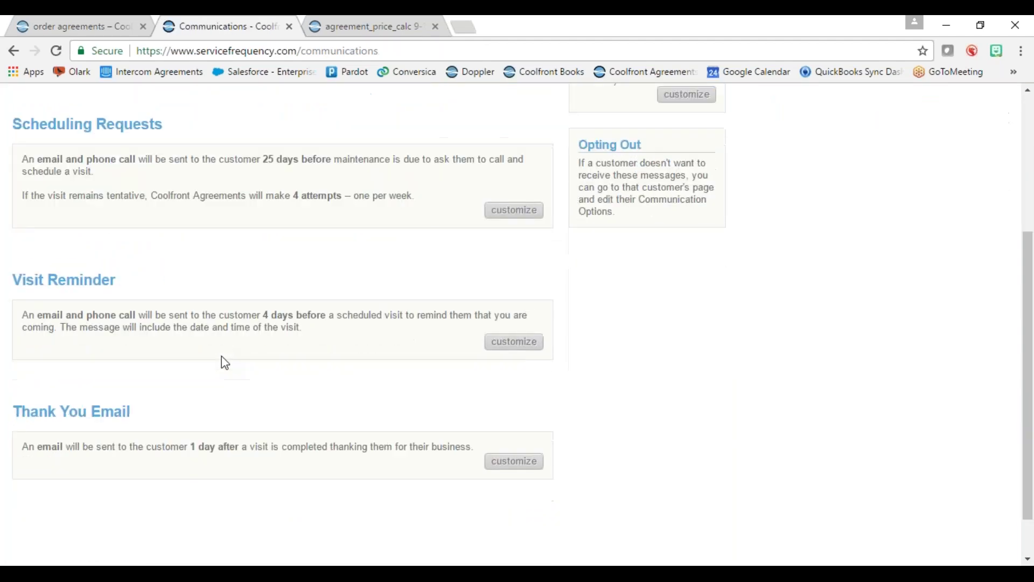
{"action": "left_click", "coordinate": [525, 345]}
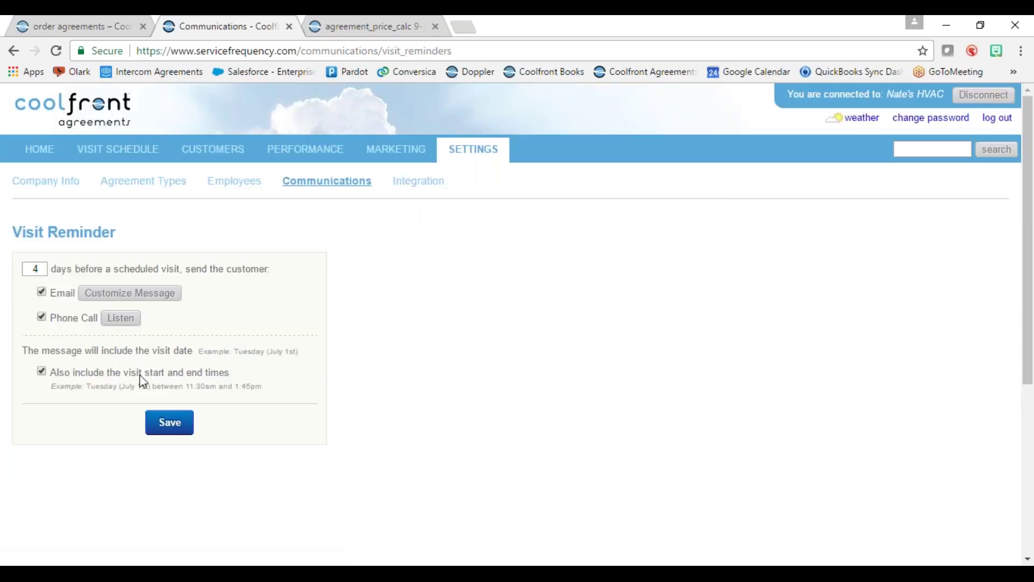
{"action": "left_click", "coordinate": [172, 426]}
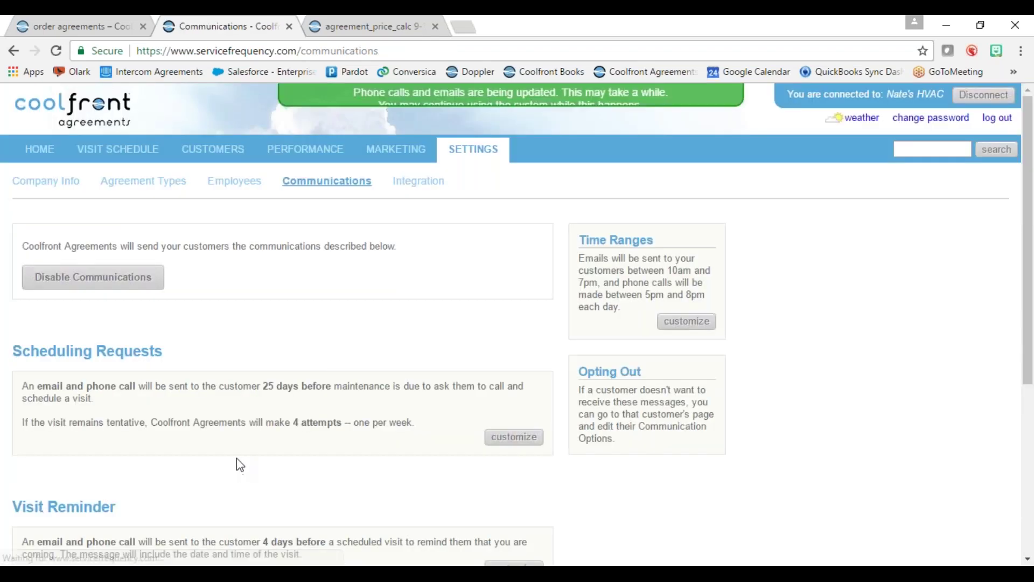
{"action": "scroll", "coordinate": [237, 458], "scroll_direction": "down", "scroll_amount": 5}
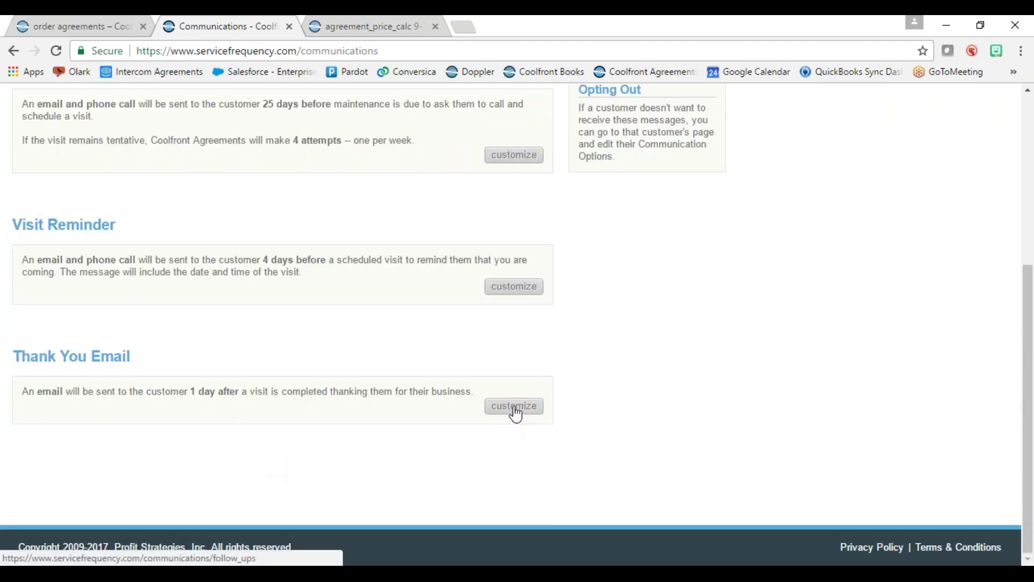
{"action": "left_click", "coordinate": [515, 408]}
{"action": "left_click", "coordinate": [177, 340]}
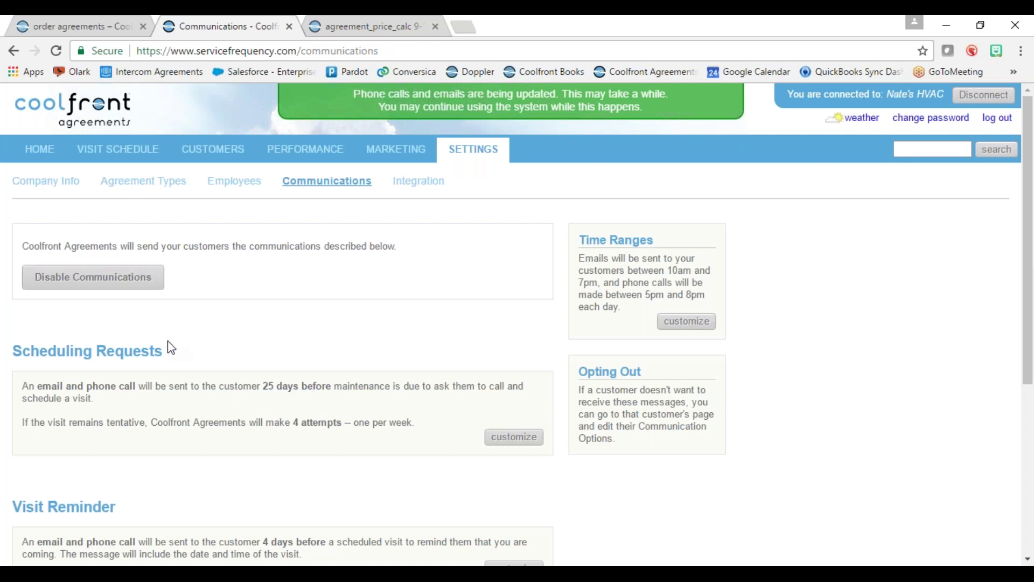
{"action": "left_click", "coordinate": [208, 161]}
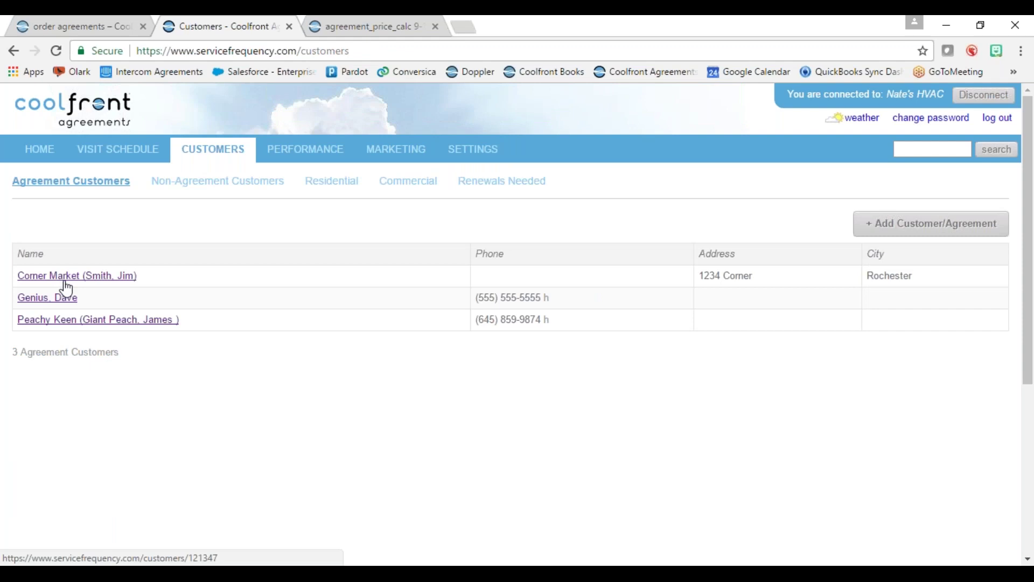
- Filter to commercial customers and browse the visit schedule, then open the Add Customer/Agreement form
{"action": "left_click", "coordinate": [411, 183]}
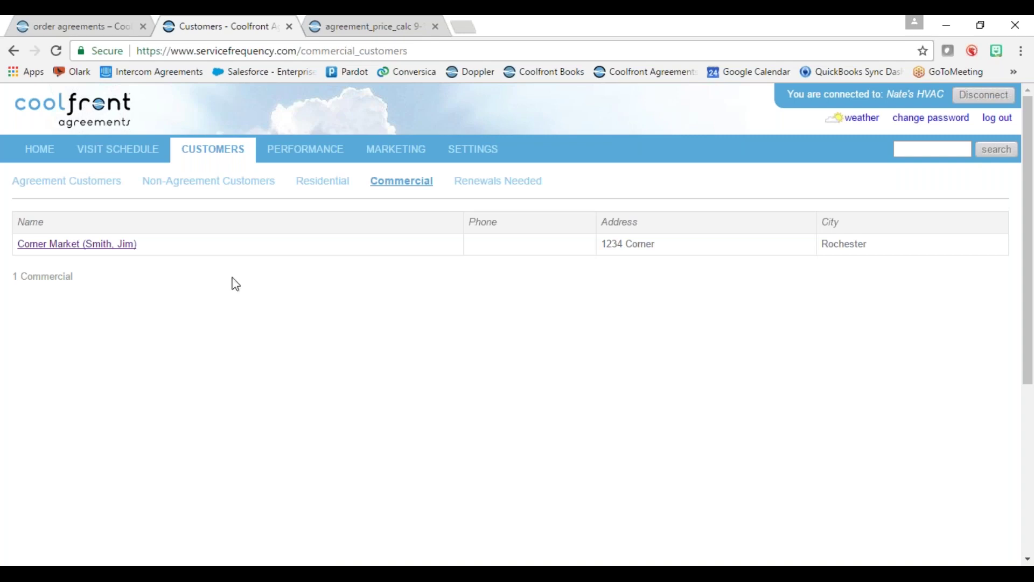
{"action": "left_click", "coordinate": [130, 159]}
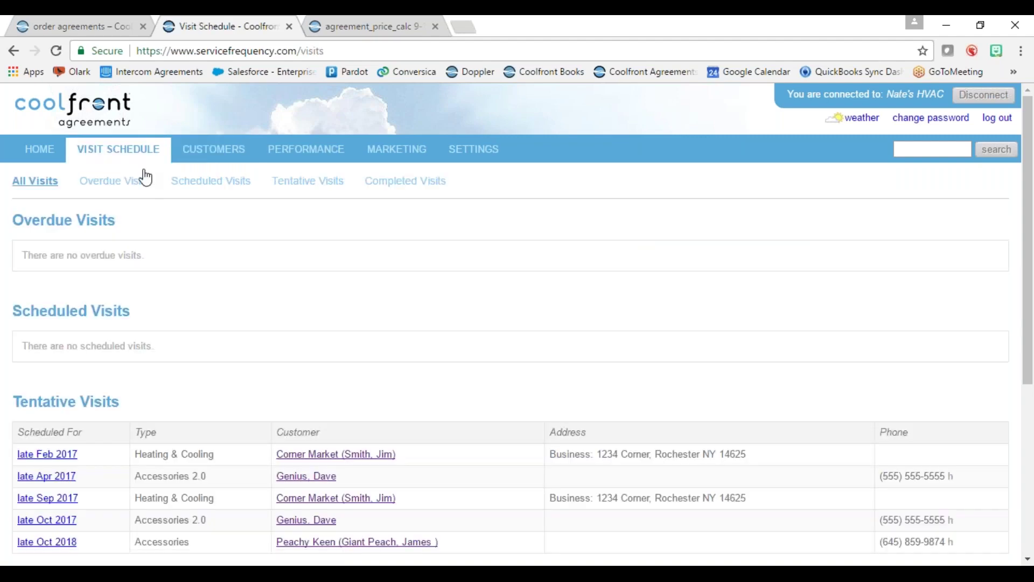
{"action": "scroll", "coordinate": [412, 415], "scroll_direction": "down", "scroll_amount": 3}
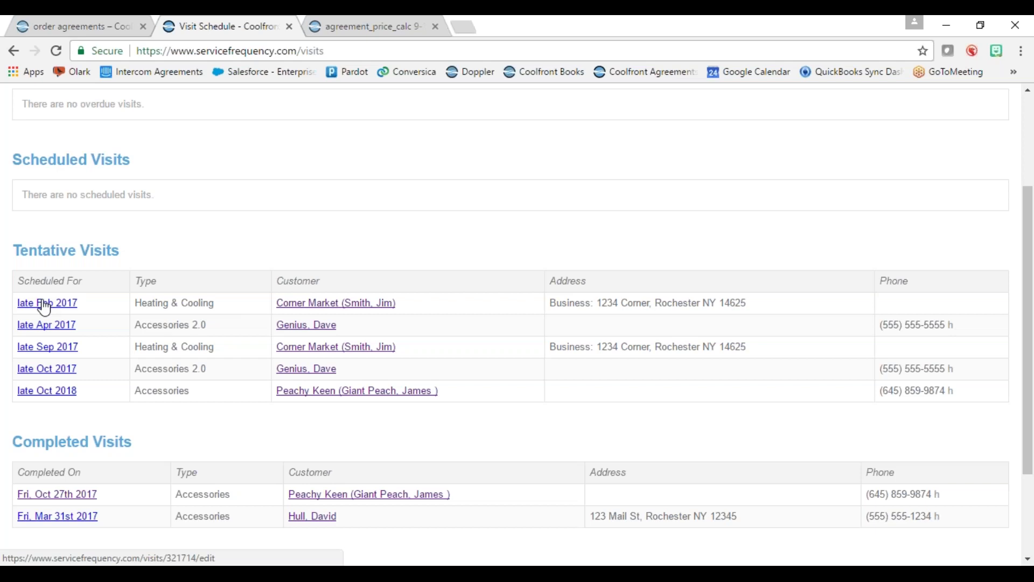
{"action": "scroll", "coordinate": [438, 340], "scroll_direction": "up", "scroll_amount": 3}
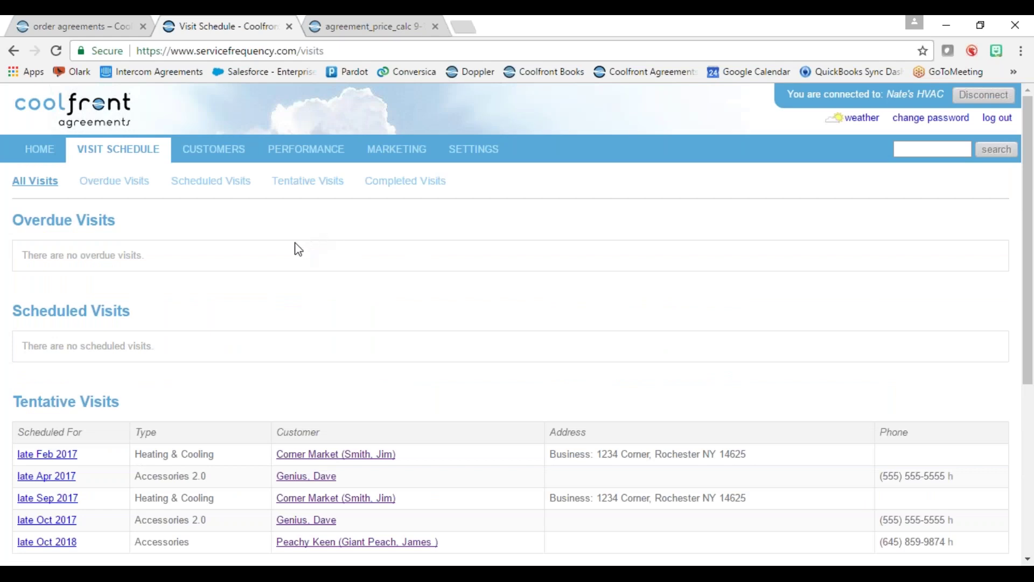
{"action": "left_click", "coordinate": [205, 156]}
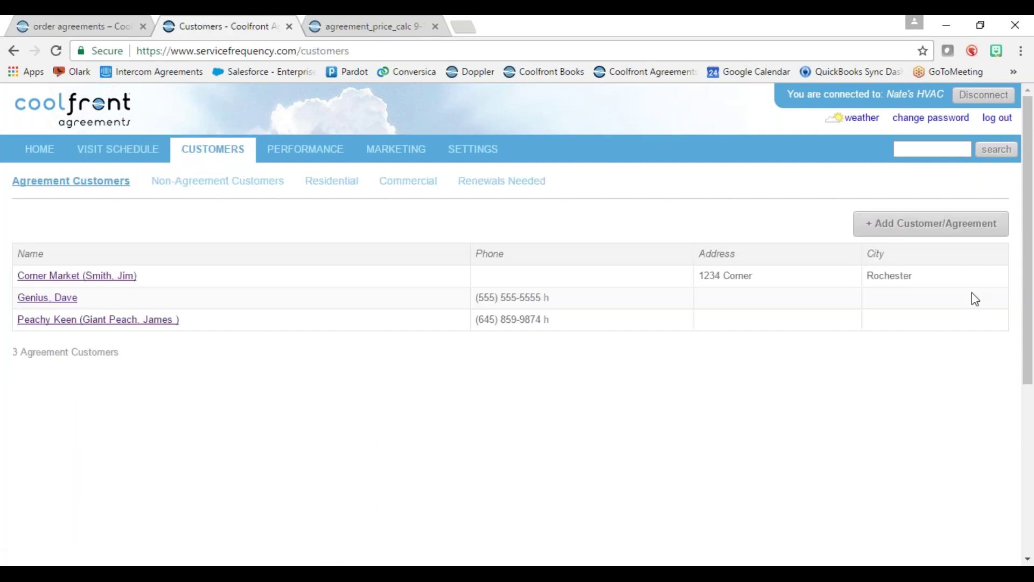
{"action": "left_click", "coordinate": [912, 232]}
- Enter the new customer's first name, last name and e-mail address
{"action": "left_click", "coordinate": [205, 301]}
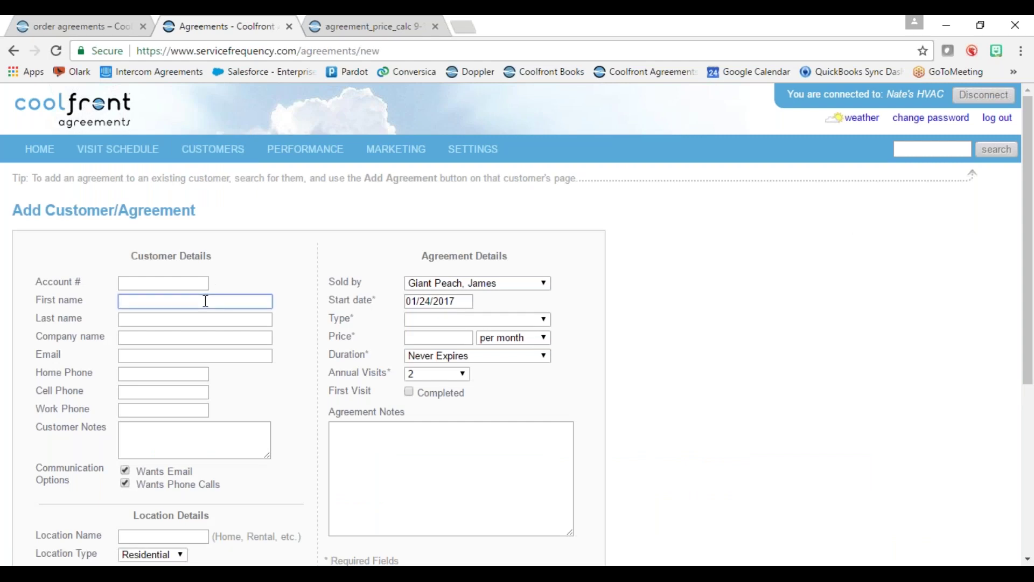
{"action": "left_click", "coordinate": [168, 321]}
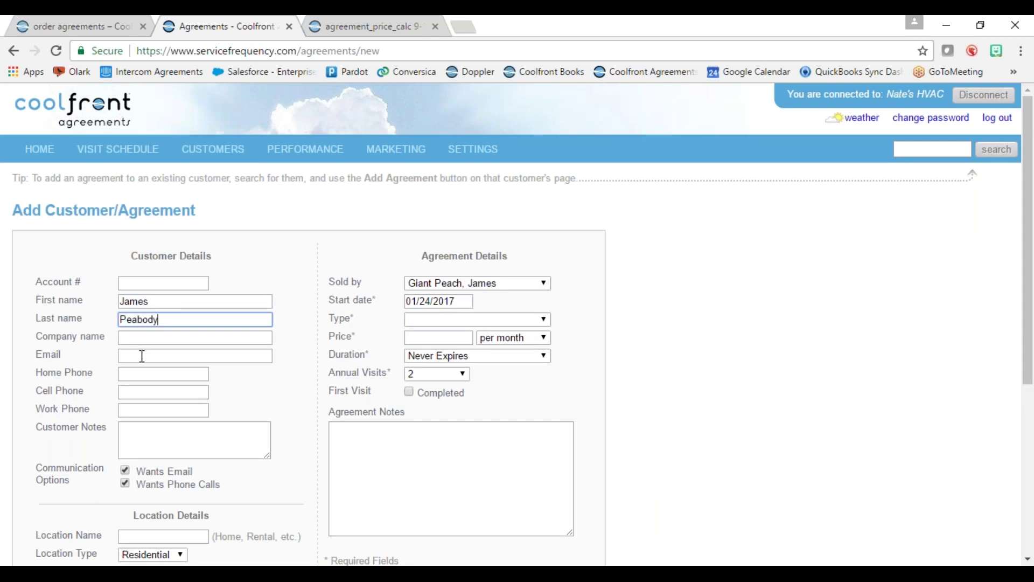
{"action": "left_click", "coordinate": [142, 356]}
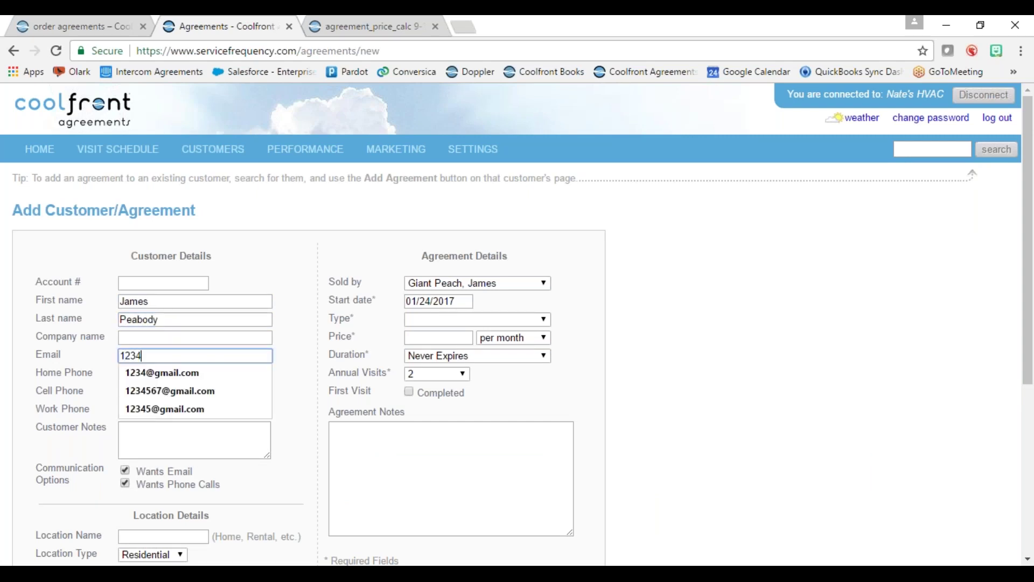
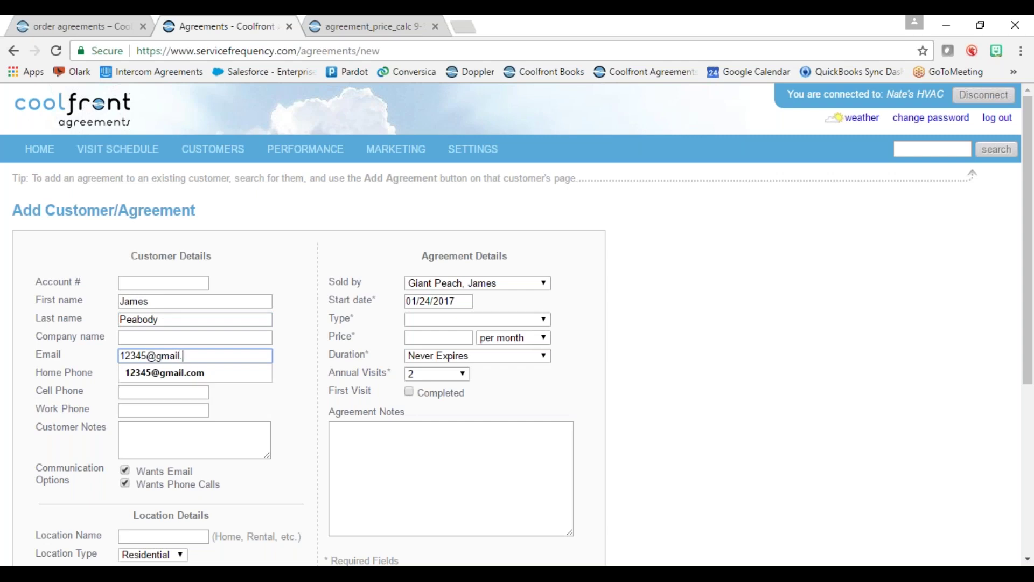
{"action": "key", "text": "Tab"}
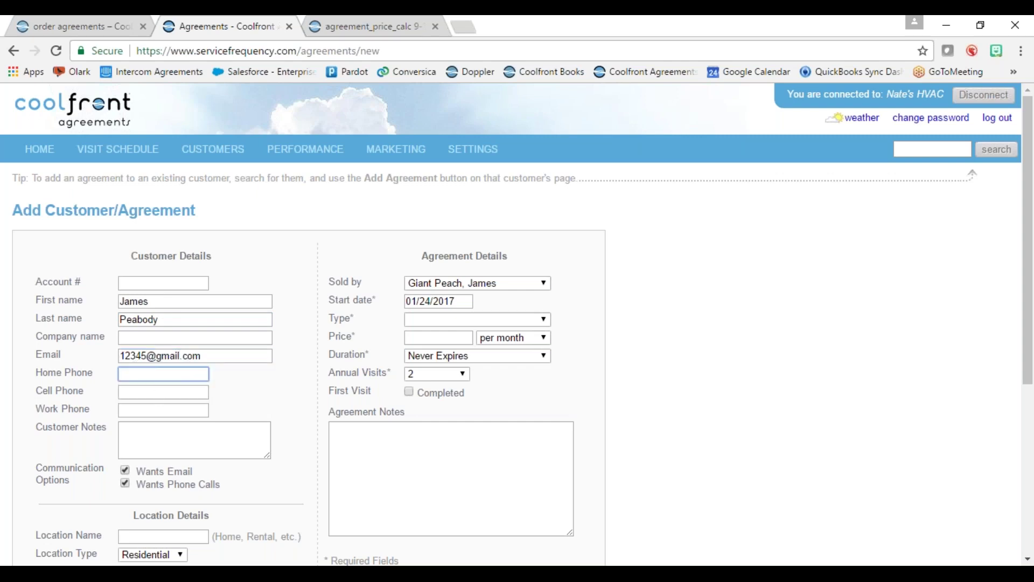
- Choose Heating & Cooling as the agreement type and save the customer
{"action": "scroll", "coordinate": [220, 377], "scroll_direction": "down", "scroll_amount": 4}
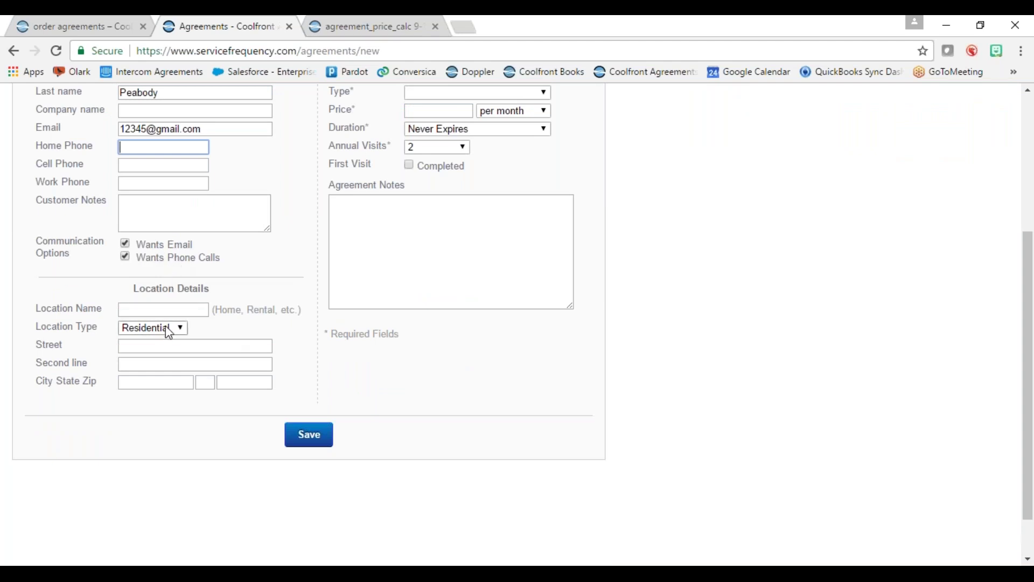
{"action": "scroll", "coordinate": [446, 262], "scroll_direction": "up", "scroll_amount": 2}
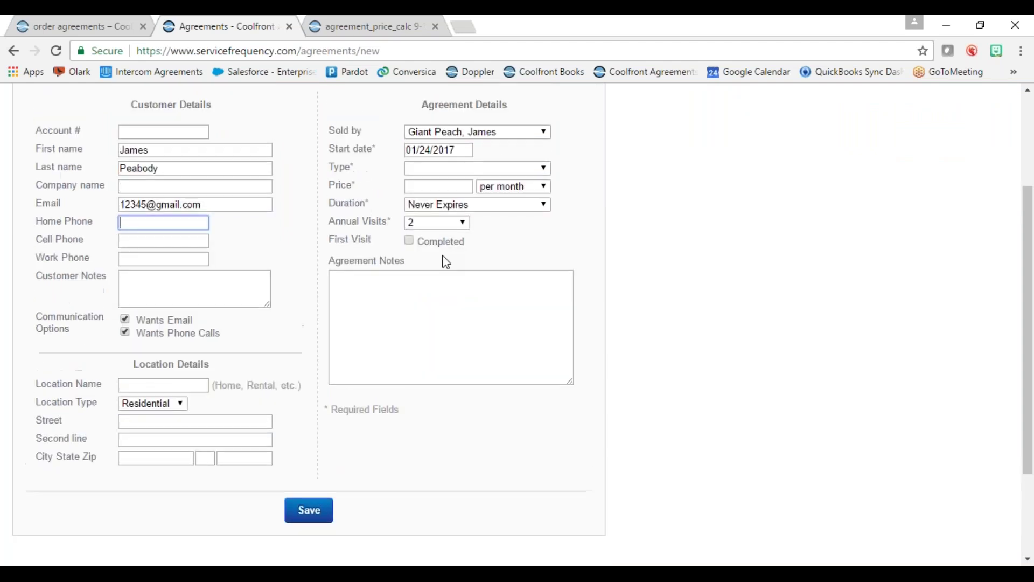
{"action": "left_click", "coordinate": [462, 171]}
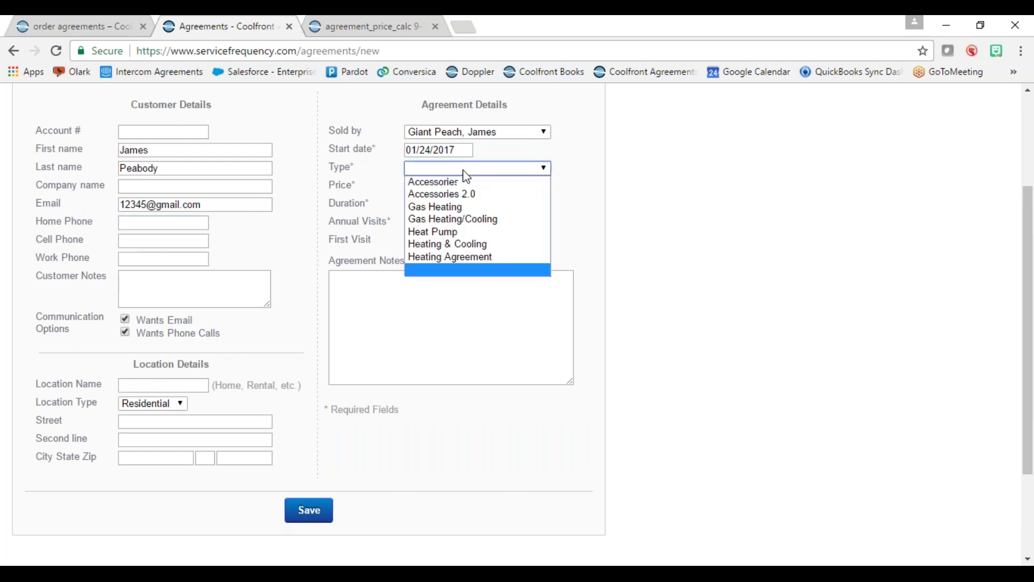
{"action": "left_click", "coordinate": [492, 245]}
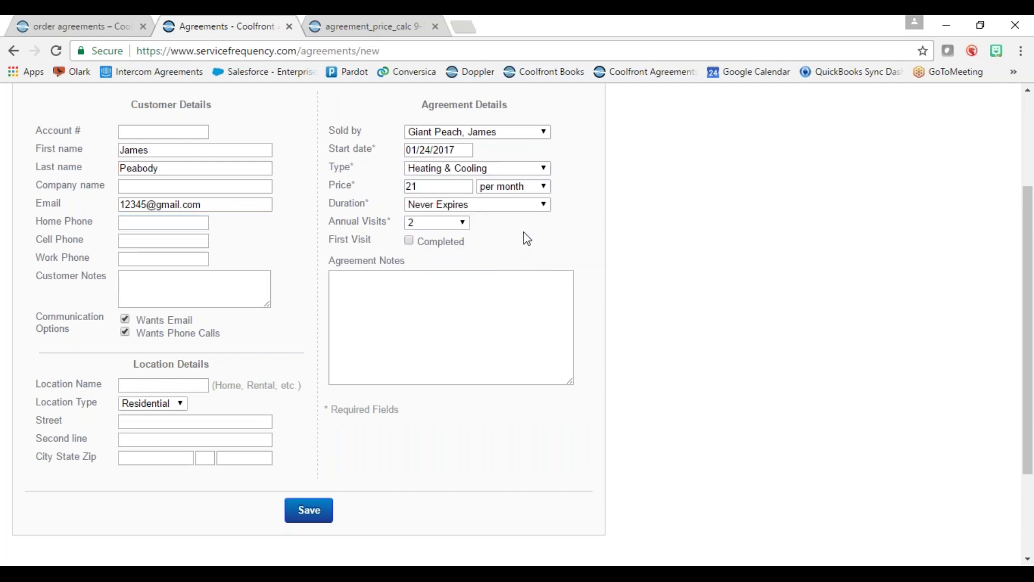
{"action": "left_click", "coordinate": [308, 521]}
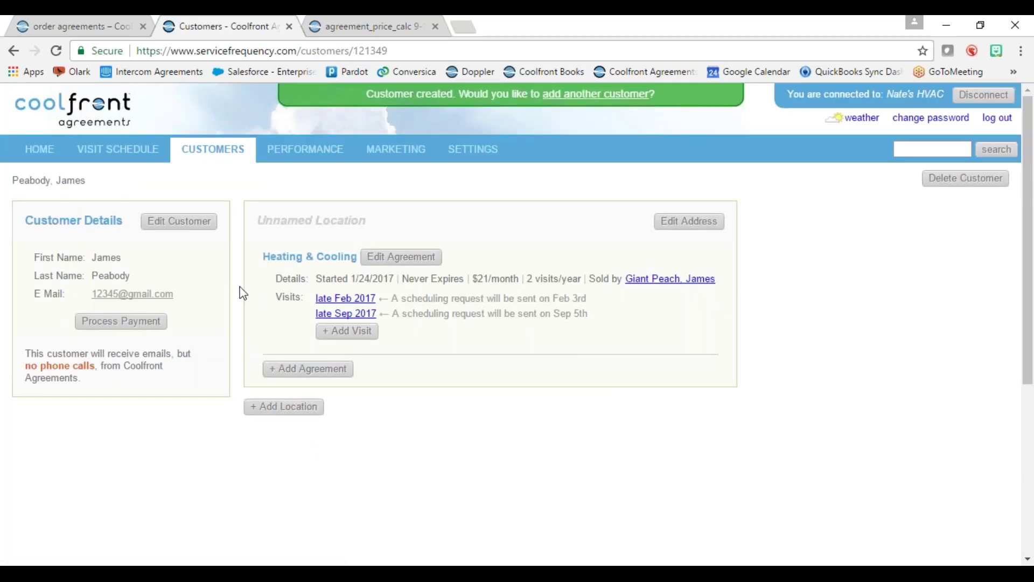
- Set the Heating & Cooling agreement's status to Cancelled, save, and show cancelled agreements and deleted visits
{"action": "left_click", "coordinate": [397, 266]}
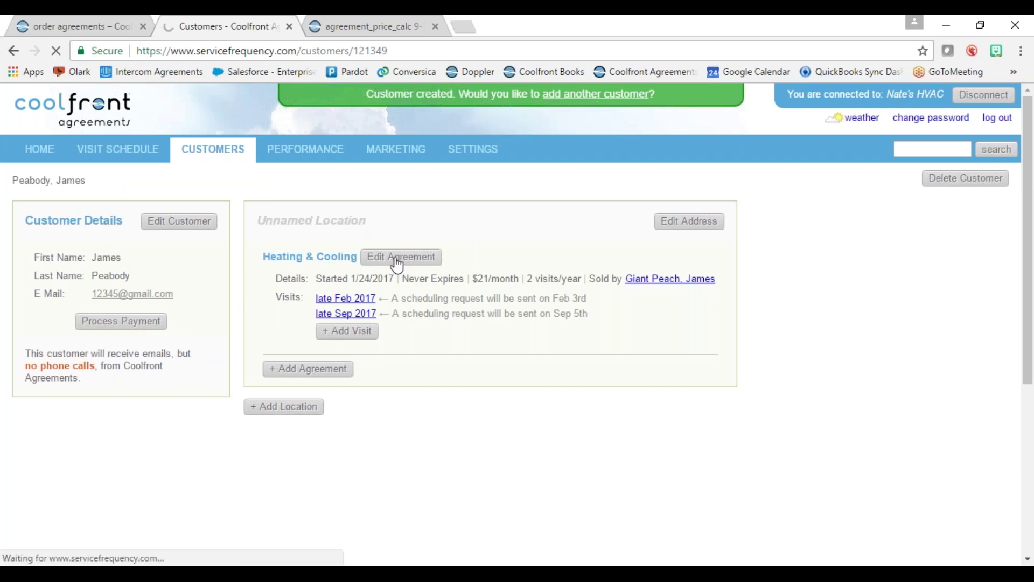
{"action": "left_click", "coordinate": [162, 278]}
{"action": "left_click", "coordinate": [173, 305]}
{"action": "left_click", "coordinate": [152, 514]}
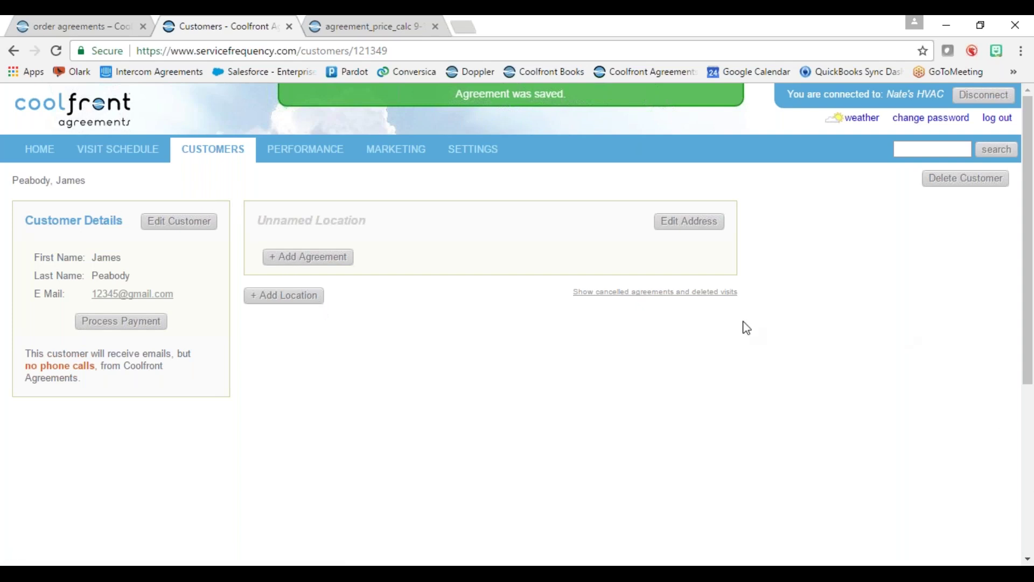
{"action": "left_click", "coordinate": [643, 295]}
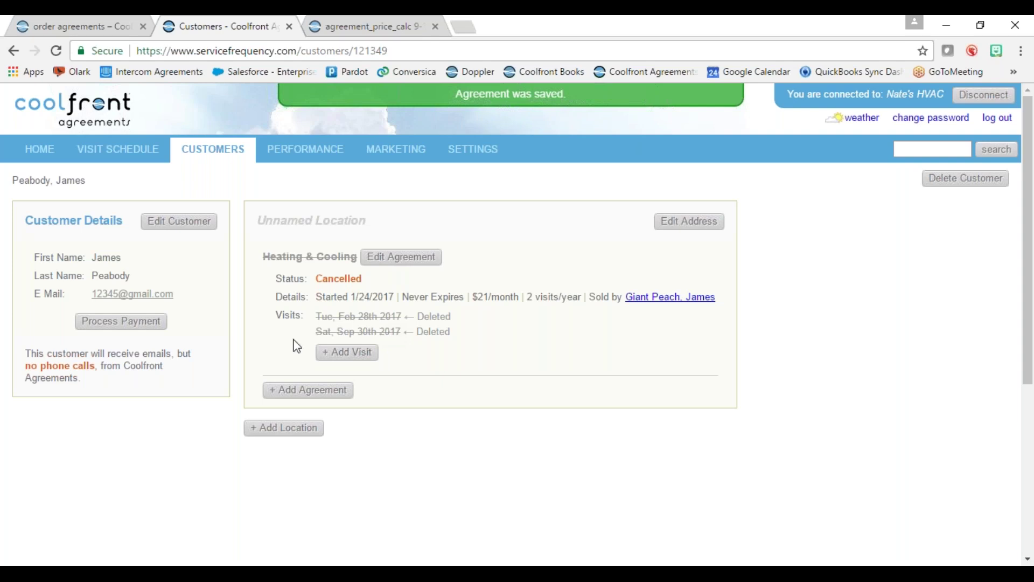
- Switch to the Visit Schedule to see overdue, scheduled and tentative visits
{"action": "left_click", "coordinate": [109, 159]}
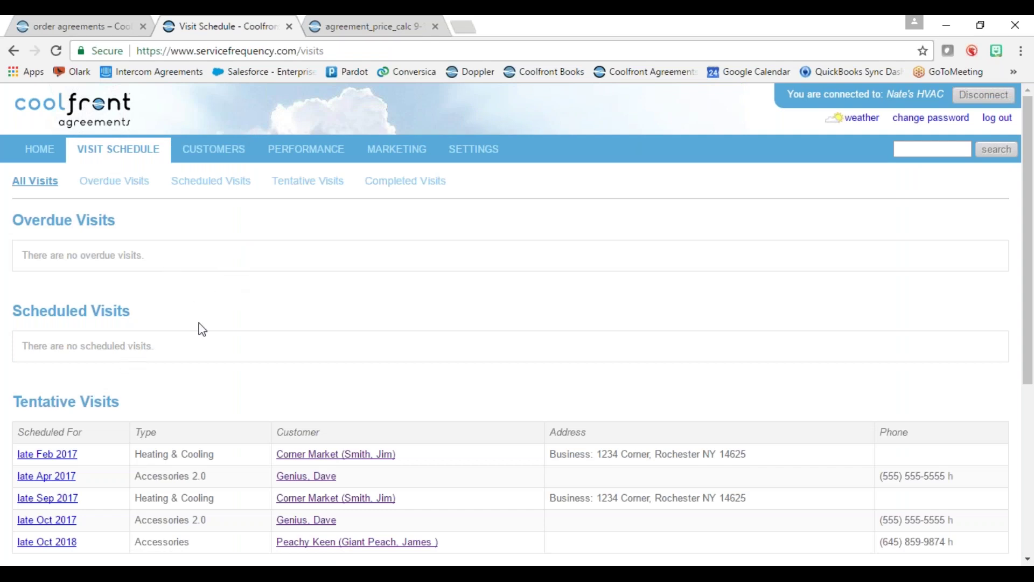
- Change the late-February tentative visit to Scheduled on February 14, 2017
{"action": "scroll", "coordinate": [199, 328], "scroll_direction": "down", "scroll_amount": 4}
{"action": "scroll", "coordinate": [240, 371], "scroll_direction": "down", "scroll_amount": 2}
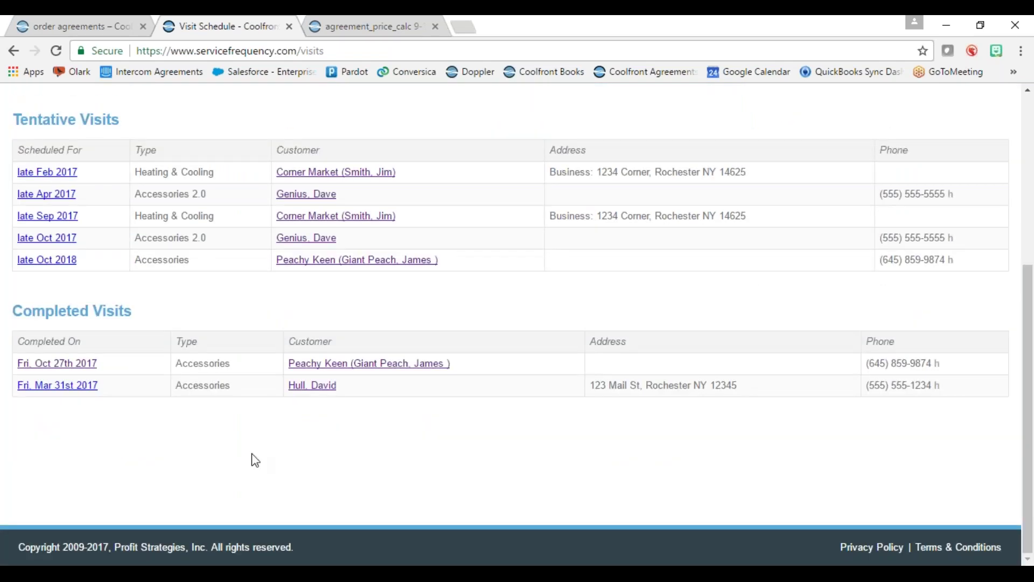
{"action": "scroll", "coordinate": [256, 461], "scroll_direction": "up", "scroll_amount": 3}
{"action": "scroll", "coordinate": [266, 420], "scroll_direction": "up", "scroll_amount": 3}
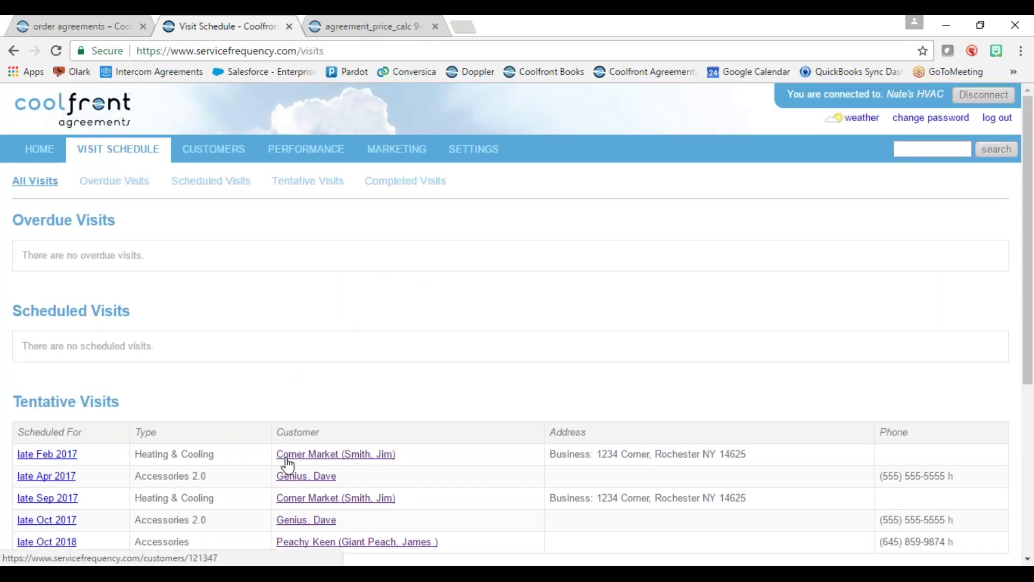
{"action": "left_click", "coordinate": [27, 455]}
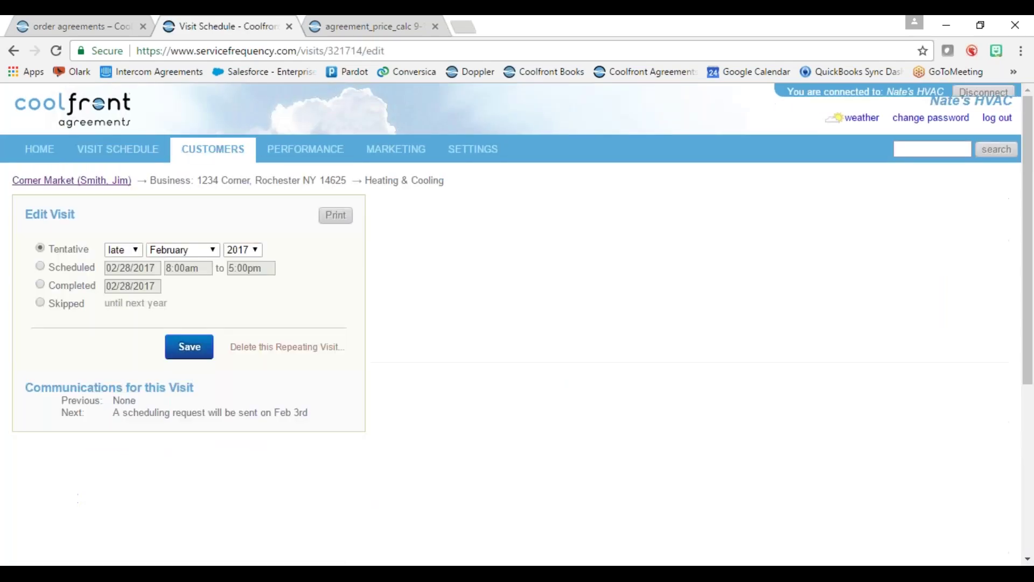
{"action": "left_click", "coordinate": [39, 266]}
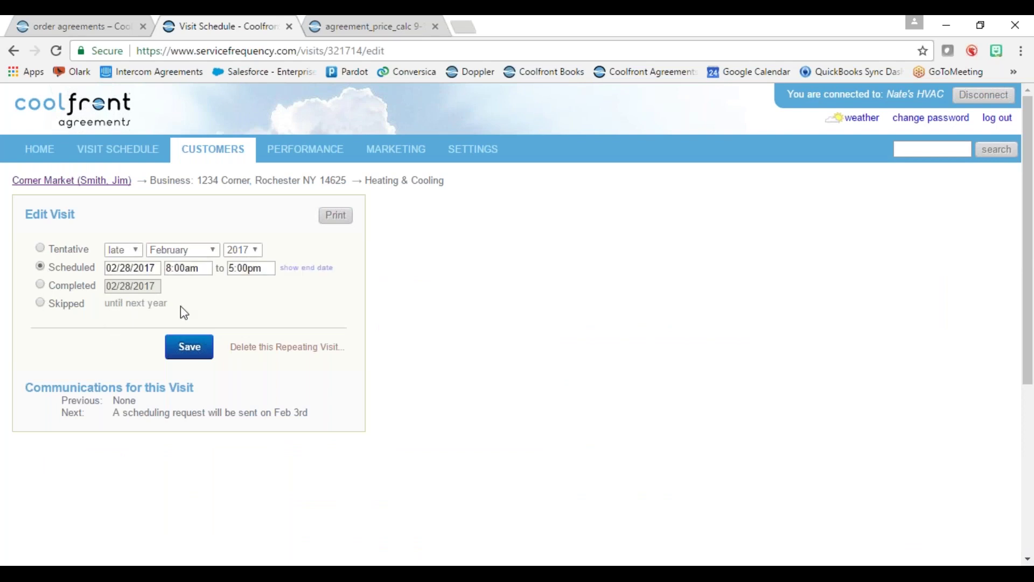
{"action": "left_click", "coordinate": [122, 266]}
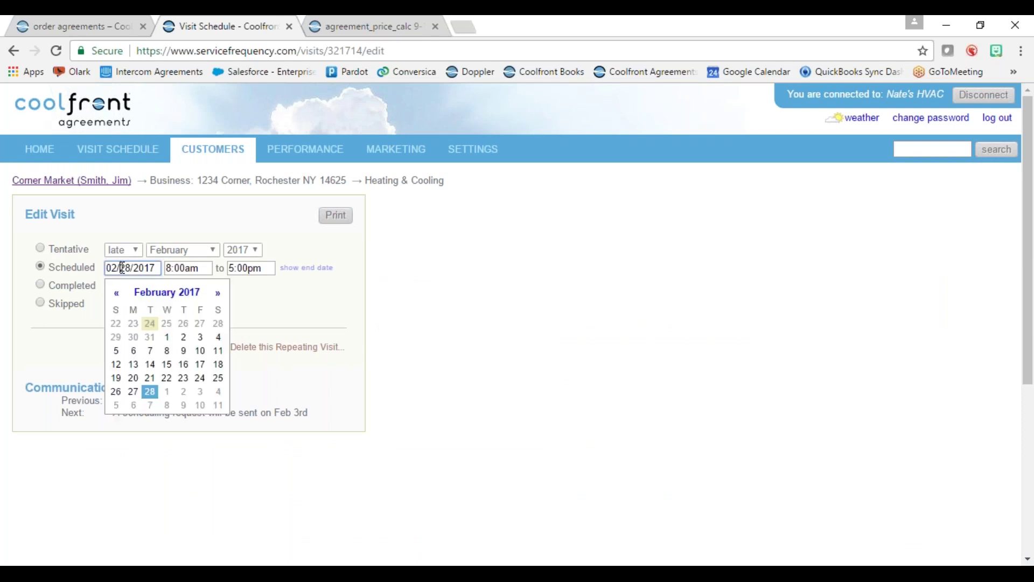
{"action": "left_click", "coordinate": [150, 364]}
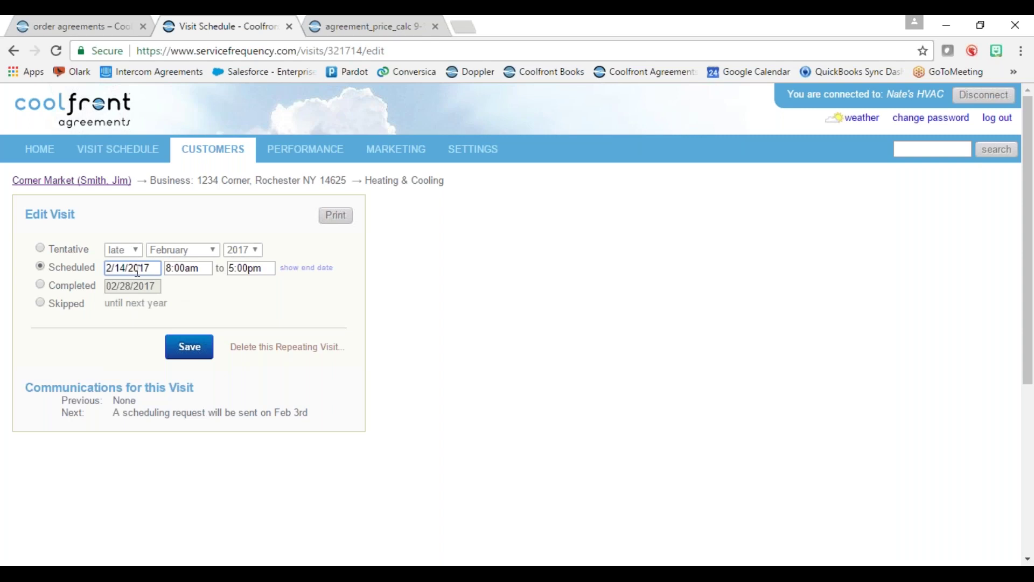
- Set the visit to start at 12:00pm and end at 12:30pm
{"action": "left_click", "coordinate": [194, 270]}
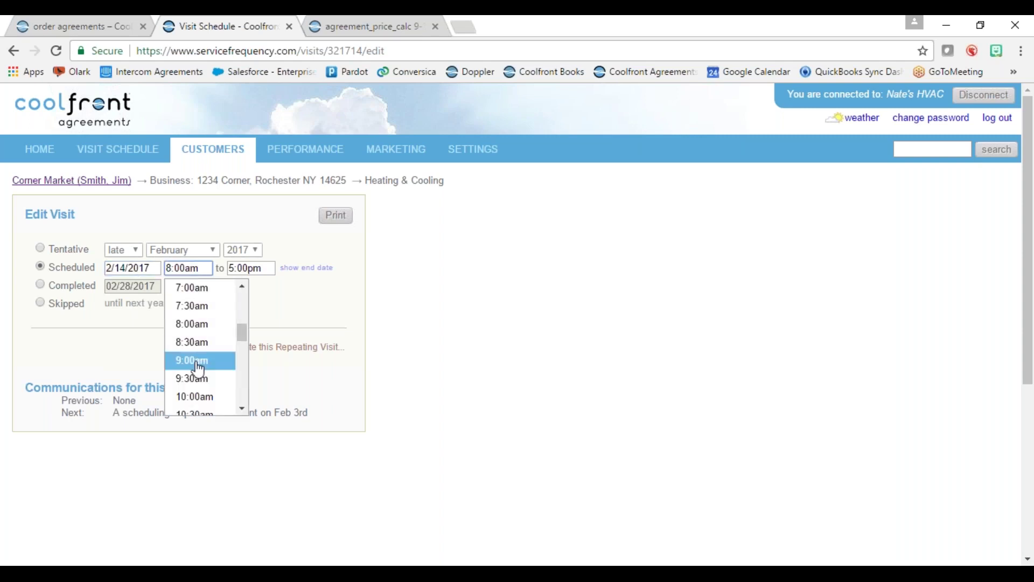
{"action": "left_click_drag", "start_coordinate": [241, 332], "coordinate": [244, 353]}
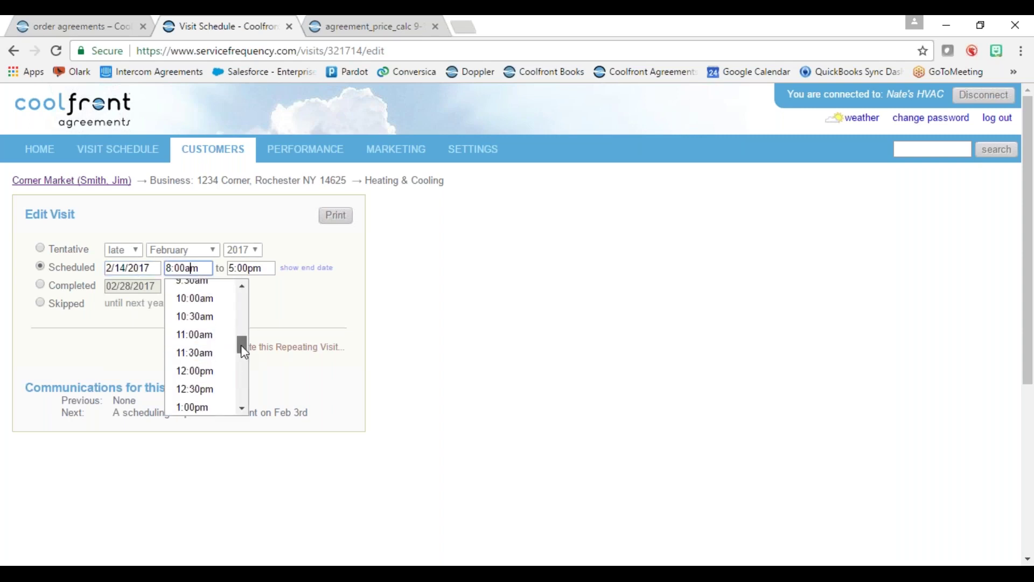
{"action": "left_click", "coordinate": [213, 372]}
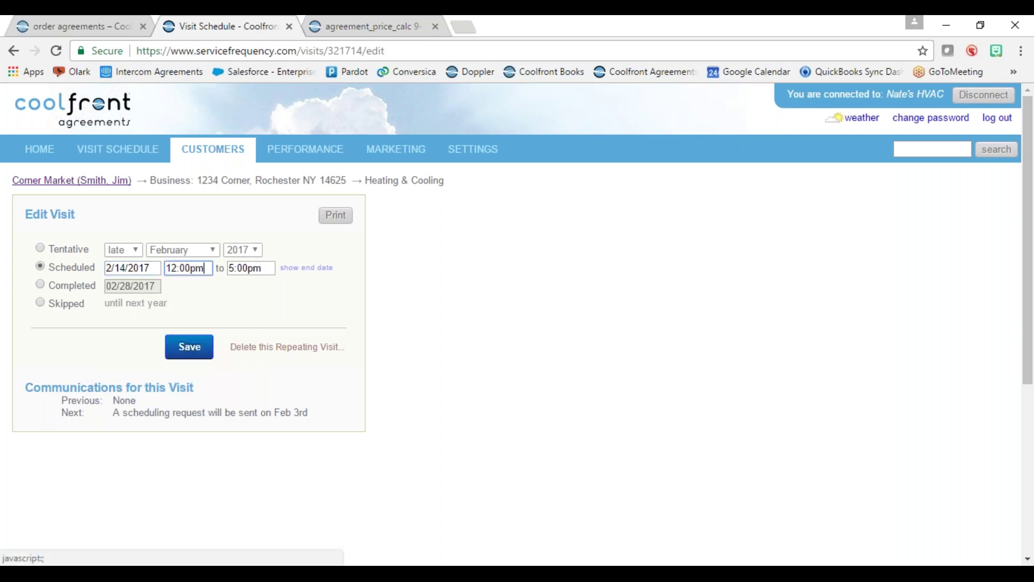
{"action": "left_click", "coordinate": [244, 268]}
{"action": "left_click_drag", "start_coordinate": [346, 347], "coordinate": [345, 300]}
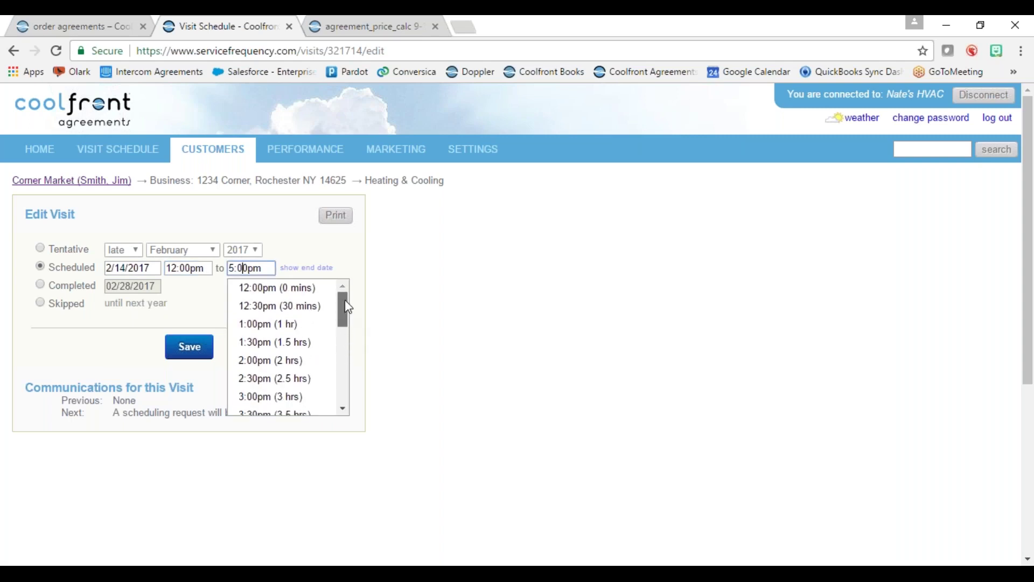
{"action": "left_click", "coordinate": [318, 306]}
{"action": "left_click", "coordinate": [227, 296]}
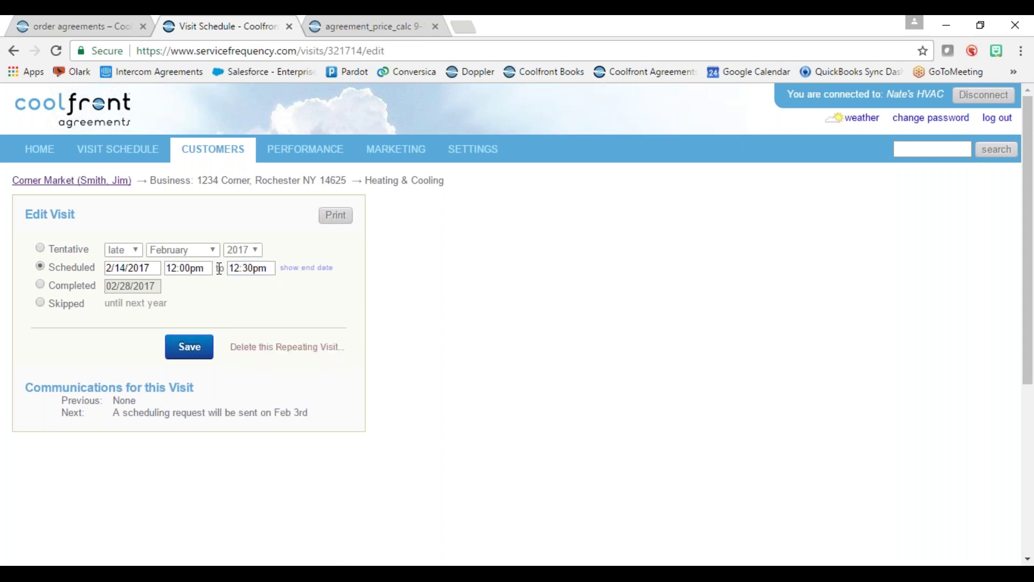
- Save the Corner Market visit and check it lists Feb 14th 2017, 12:00pm–12:30pm
{"action": "left_click", "coordinate": [193, 349]}
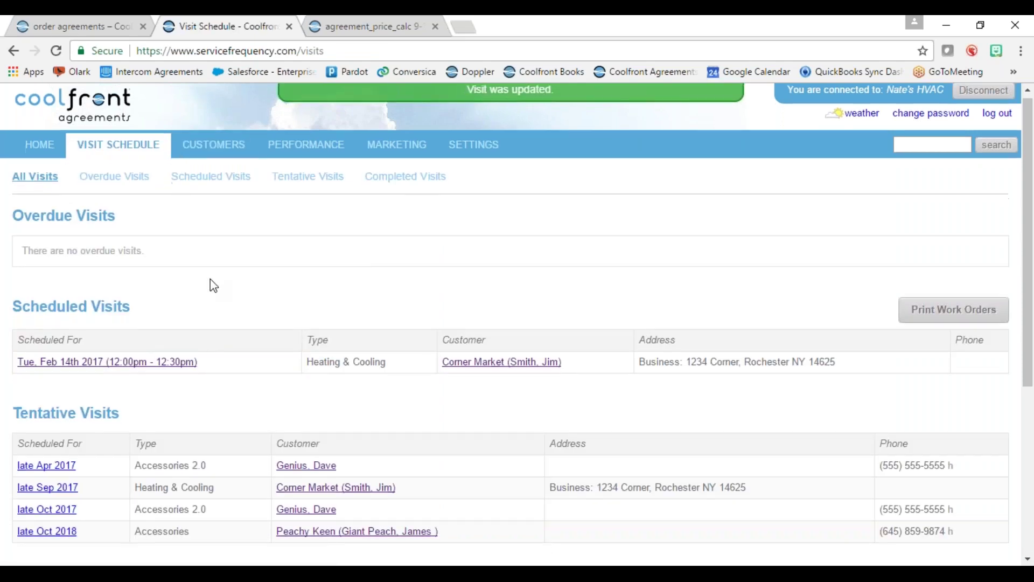
{"action": "scroll", "coordinate": [521, 347], "scroll_direction": "down", "scroll_amount": 1}
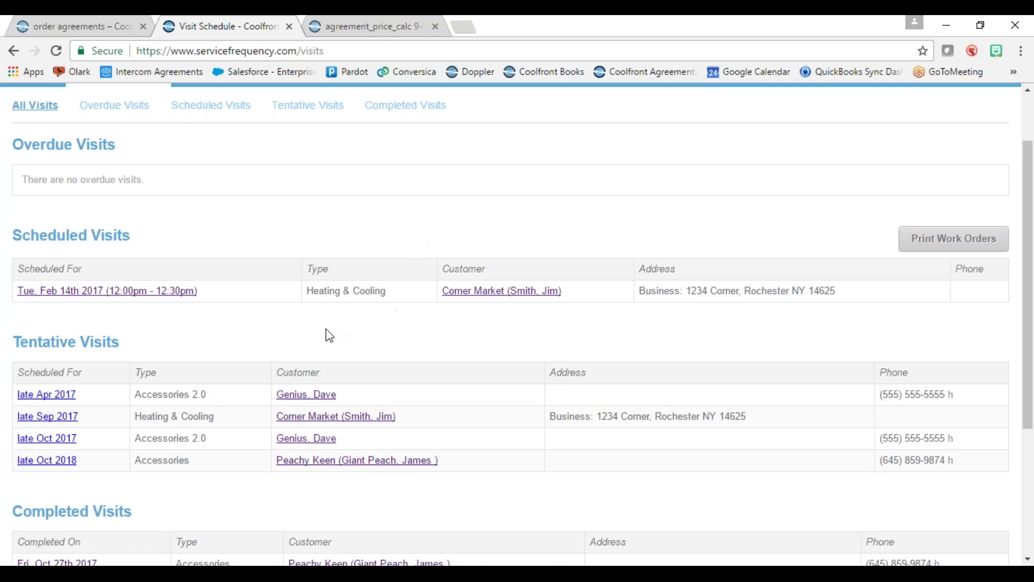
{"action": "scroll", "coordinate": [325, 335], "scroll_direction": "up", "scroll_amount": 2}
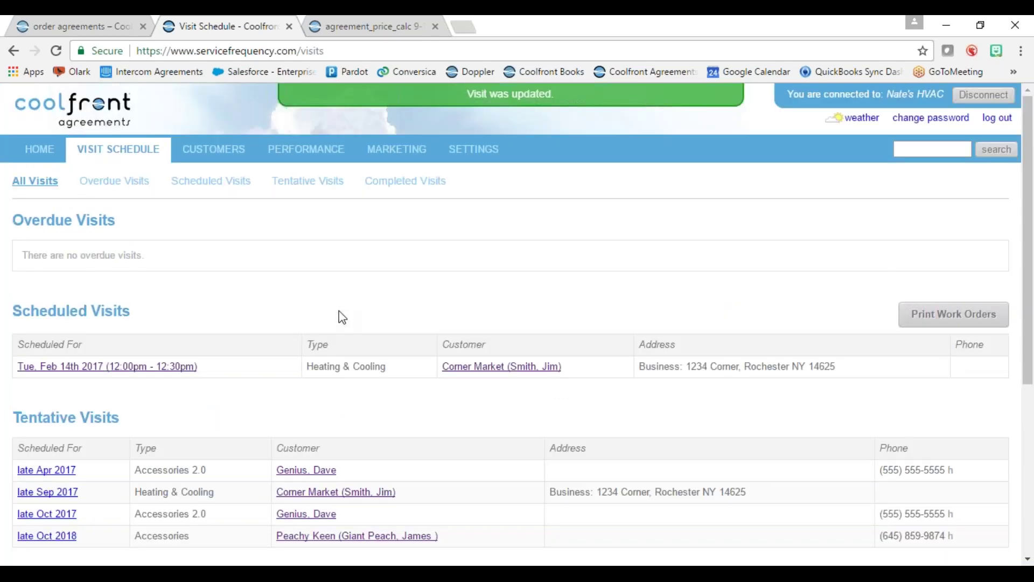
- Scroll through the Performance charts for agreement sales, visit workload and completed visits
{"action": "left_click", "coordinate": [313, 157]}
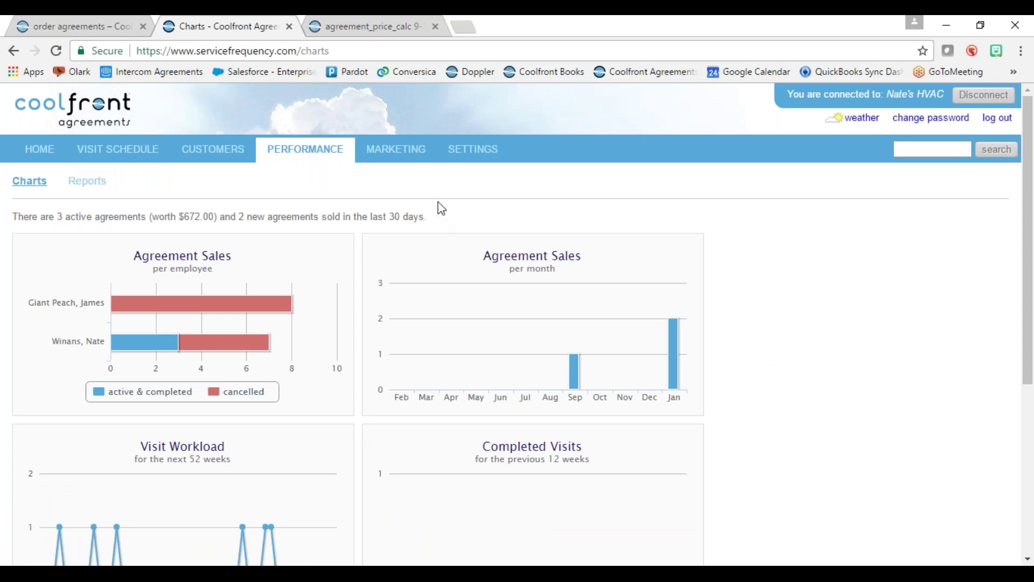
{"action": "scroll", "coordinate": [437, 201], "scroll_direction": "down", "scroll_amount": 2}
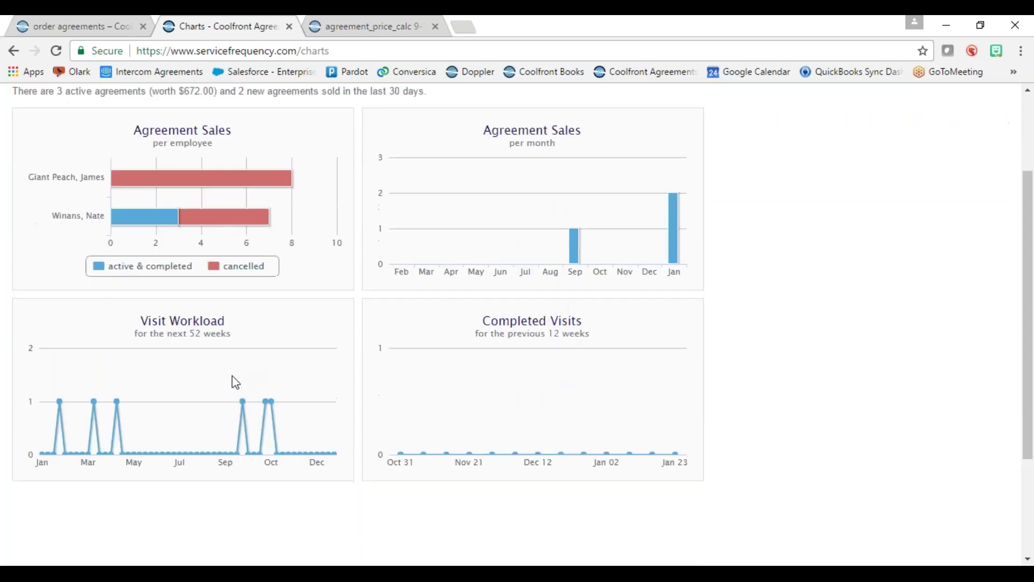
{"action": "scroll", "coordinate": [233, 415], "scroll_direction": "down", "scroll_amount": 1}
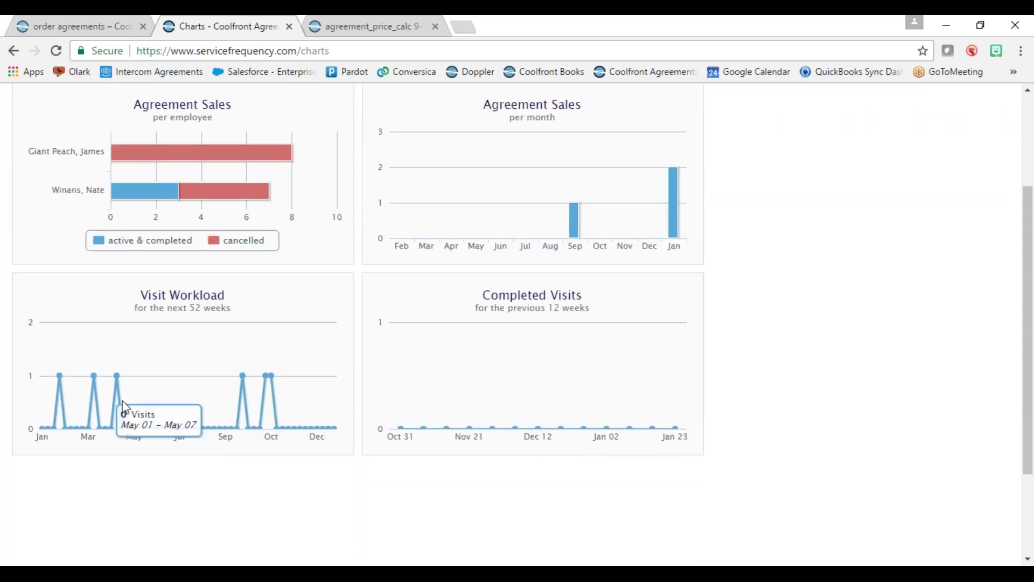
{"action": "scroll", "coordinate": [203, 386], "scroll_direction": "up", "scroll_amount": 2}
- View the All Customers report from the Reports list, then go back to the Reports page
{"action": "left_click", "coordinate": [90, 187]}
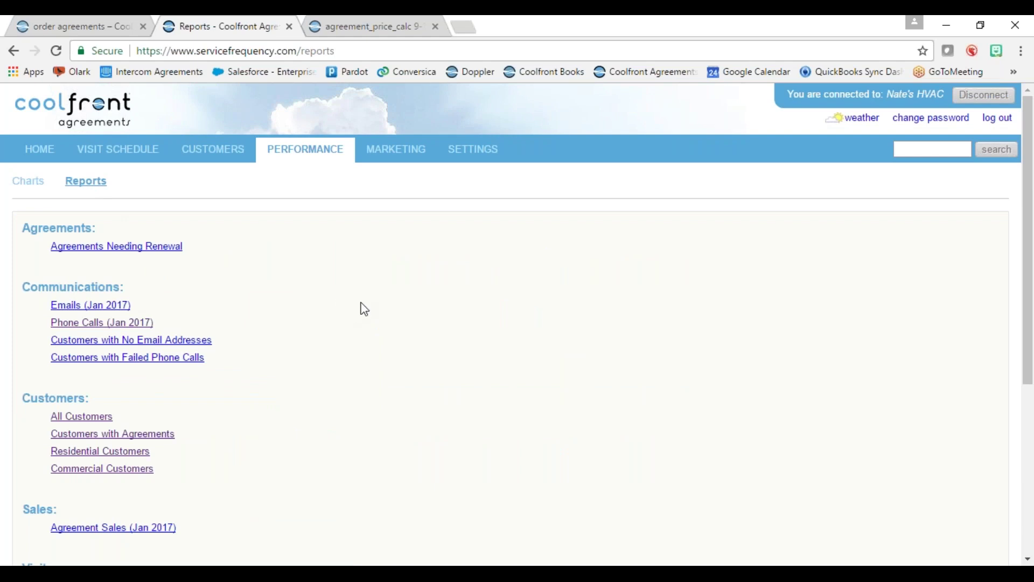
{"action": "scroll", "coordinate": [331, 340], "scroll_direction": "down", "scroll_amount": 3}
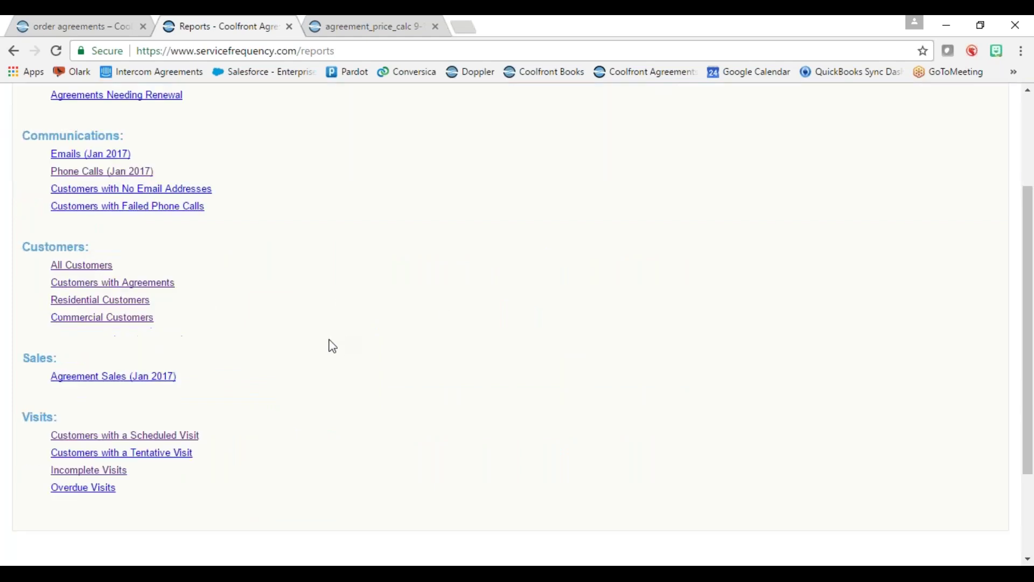
{"action": "left_click", "coordinate": [80, 270]}
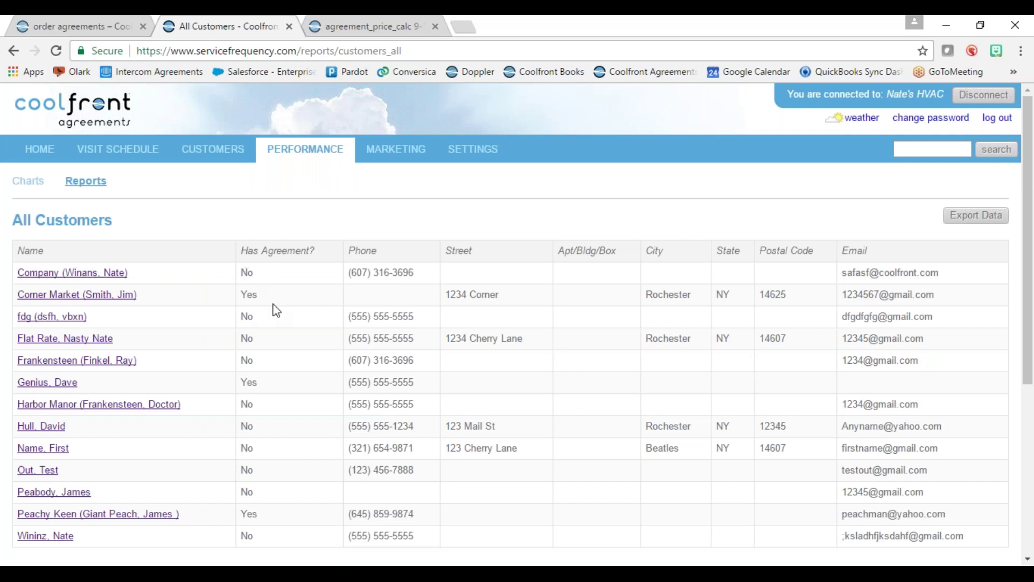
{"action": "left_click", "coordinate": [15, 52]}
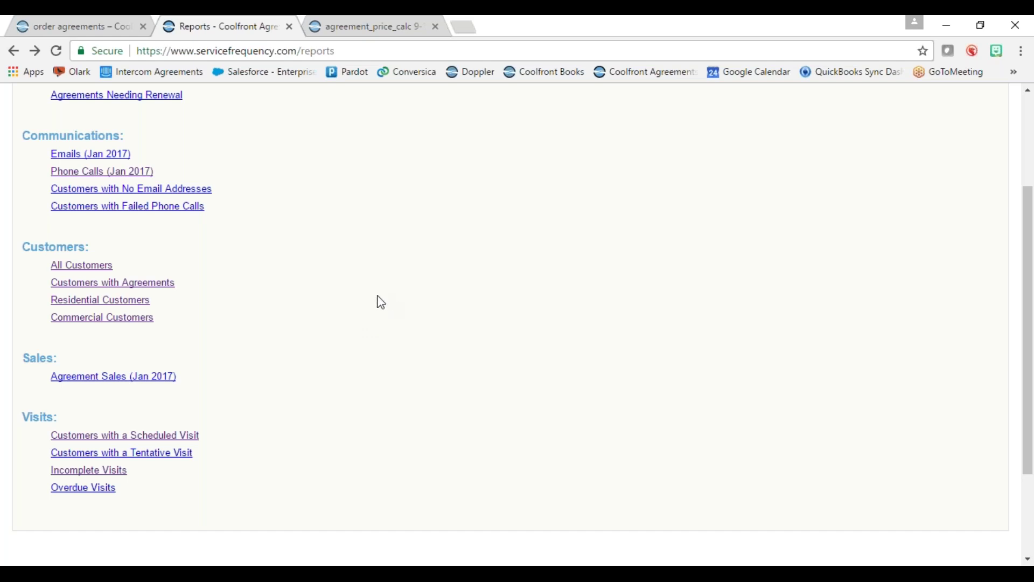
{"action": "scroll", "coordinate": [400, 316], "scroll_direction": "up", "scroll_amount": 3}
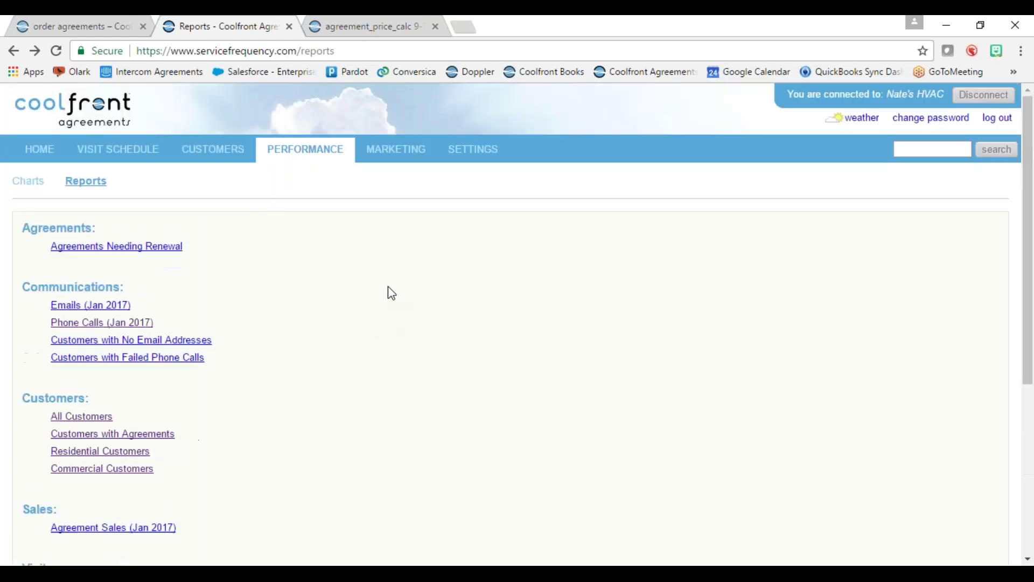
- Download the Gas Heating and AC Agreement sell sheet from Marketing's Technician Sell Sheets
{"action": "left_click", "coordinate": [388, 157]}
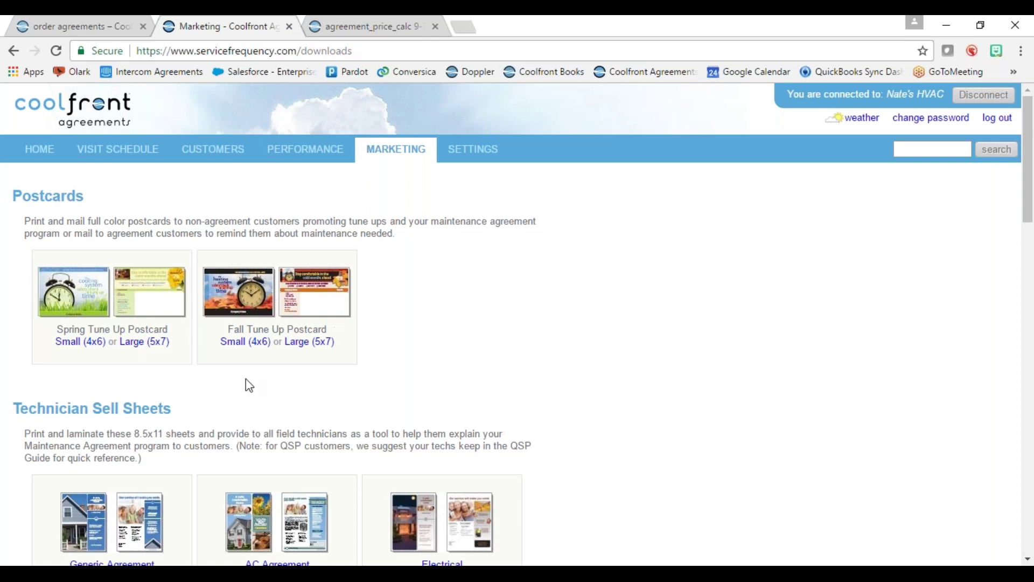
{"action": "scroll", "coordinate": [404, 346], "scroll_direction": "down", "scroll_amount": 1}
{"action": "scroll", "coordinate": [401, 344], "scroll_direction": "down", "scroll_amount": 2}
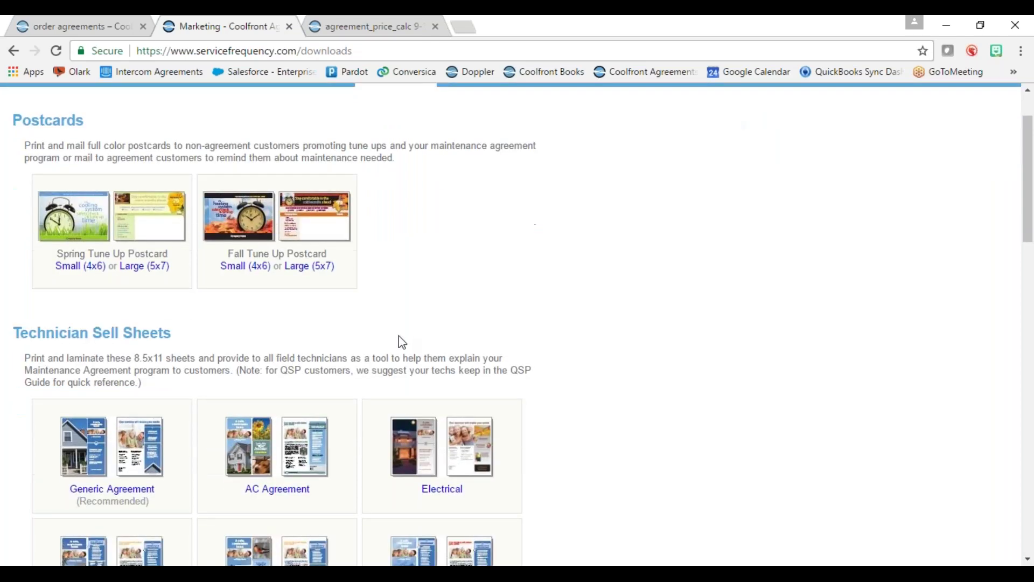
{"action": "scroll", "coordinate": [406, 348], "scroll_direction": "down", "scroll_amount": 2}
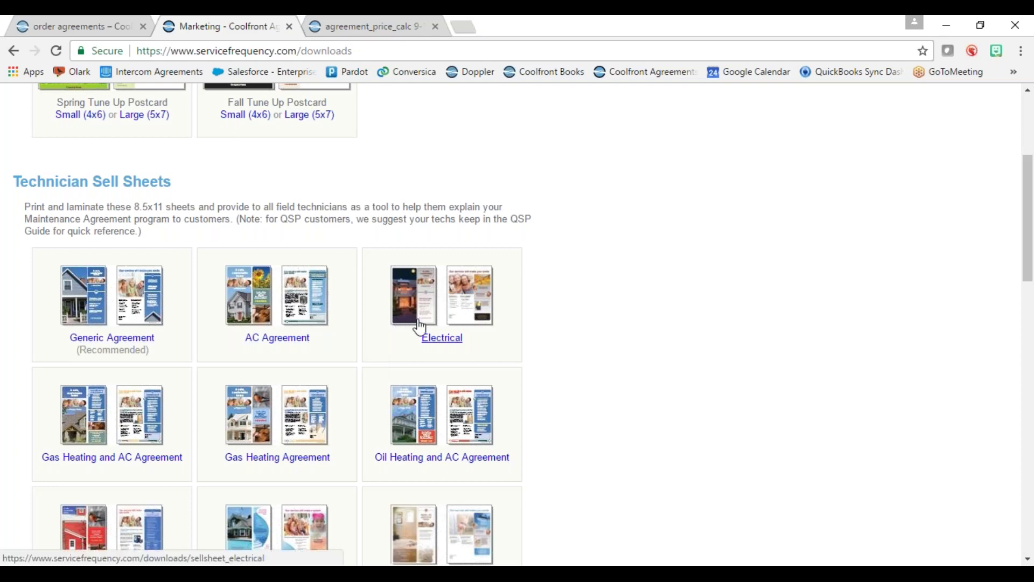
{"action": "scroll", "coordinate": [421, 327], "scroll_direction": "down", "scroll_amount": 14}
{"action": "scroll", "coordinate": [507, 383], "scroll_direction": "down", "scroll_amount": 5}
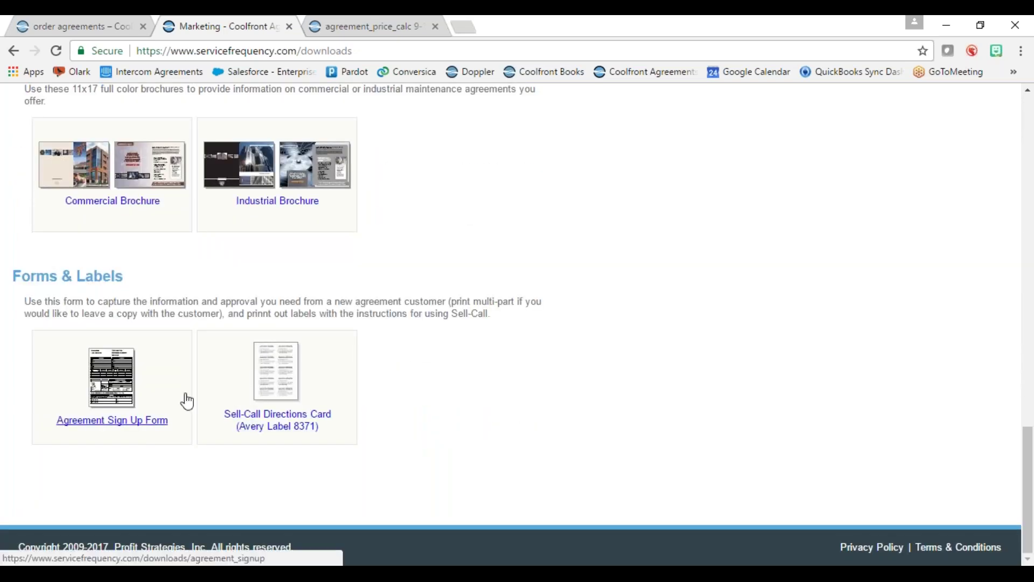
{"action": "scroll", "coordinate": [187, 401], "scroll_direction": "up", "scroll_amount": 15}
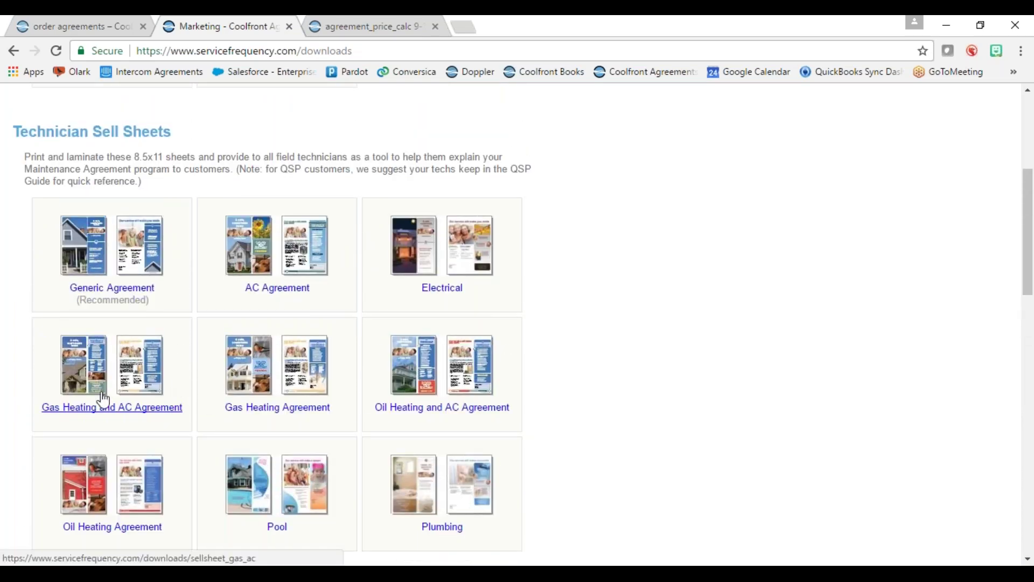
{"action": "left_click", "coordinate": [97, 372]}
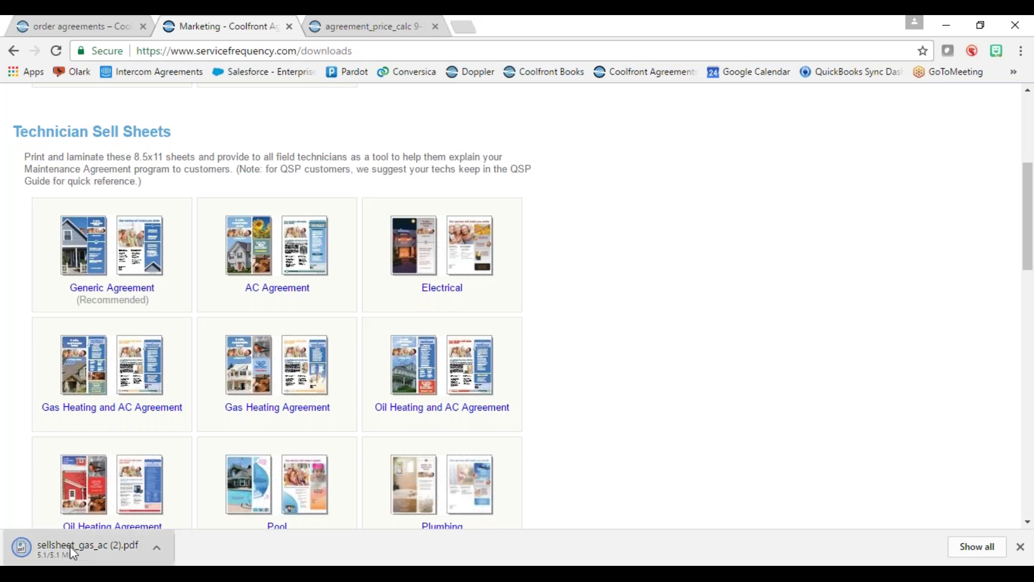
- Open sellsheet_gas_ac (2).pdf and read through its three pages, down to the heat pump services page
{"action": "left_click", "coordinate": [87, 541]}
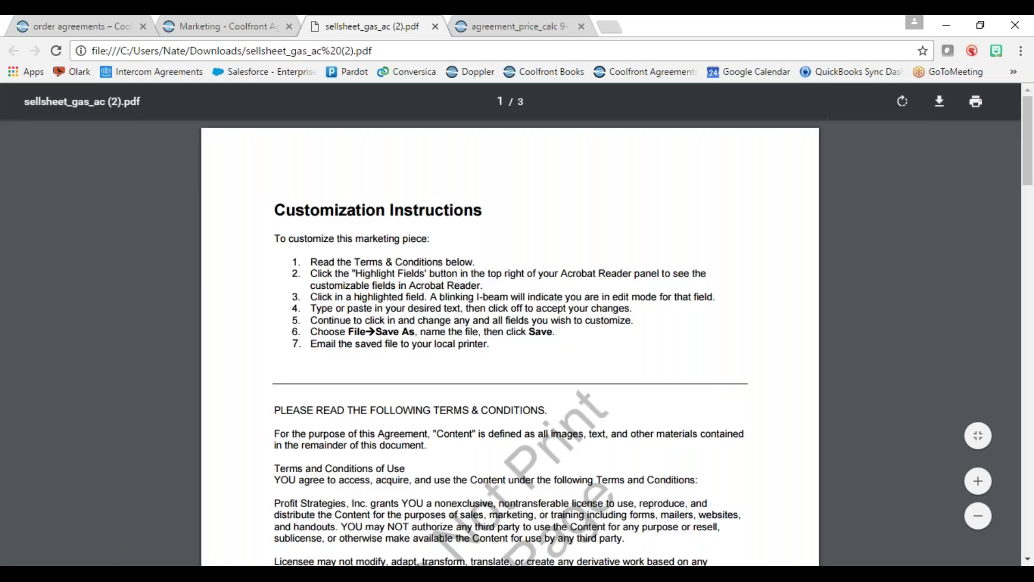
{"action": "scroll", "coordinate": [450, 374], "scroll_direction": "down", "scroll_amount": 4}
{"action": "scroll", "coordinate": [447, 383], "scroll_direction": "down", "scroll_amount": 8}
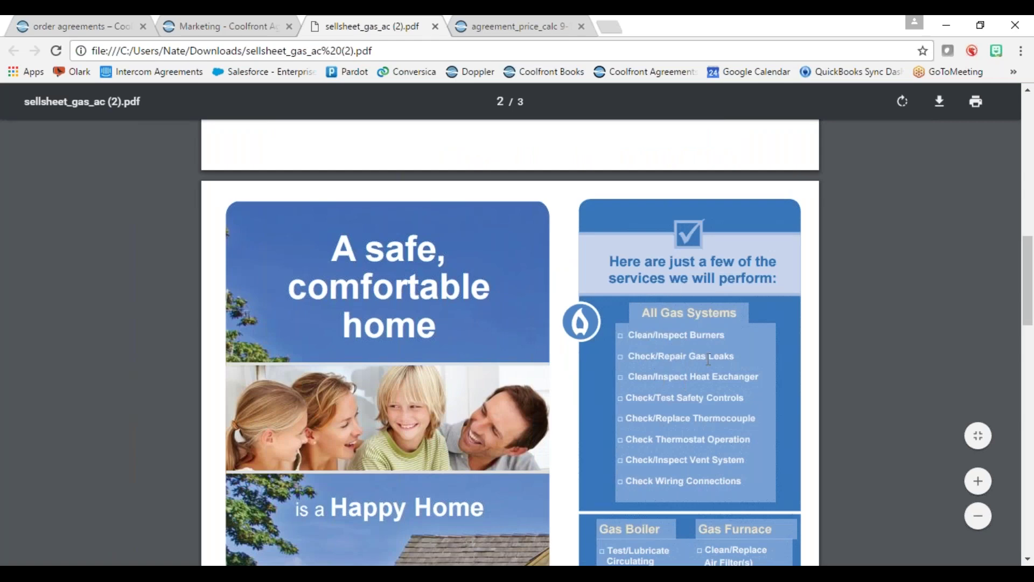
{"action": "scroll", "coordinate": [705, 364], "scroll_direction": "down", "scroll_amount": 8}
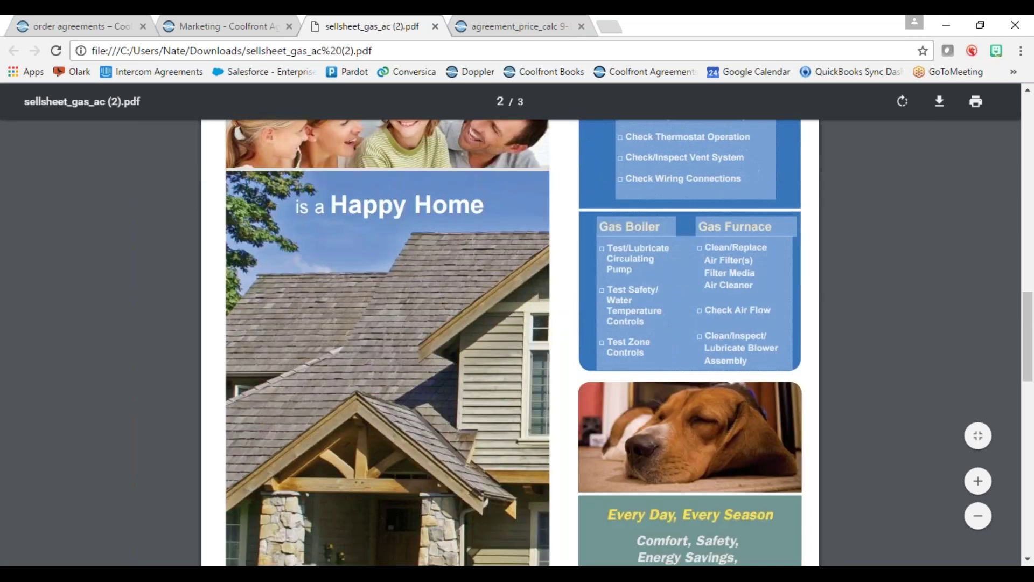
{"action": "scroll", "coordinate": [701, 329], "scroll_direction": "down", "scroll_amount": 14}
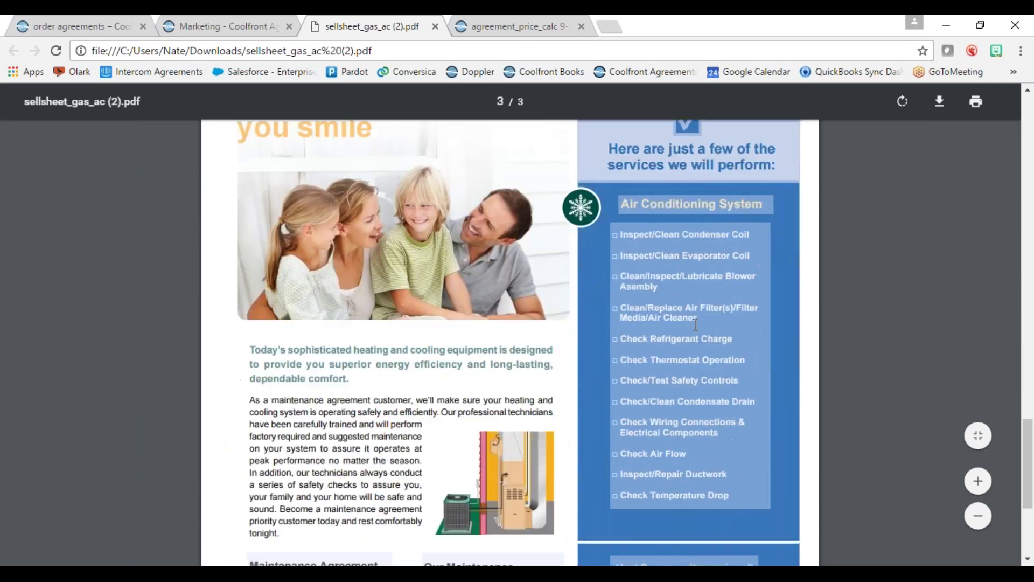
{"action": "scroll", "coordinate": [697, 328], "scroll_direction": "down", "scroll_amount": 2}
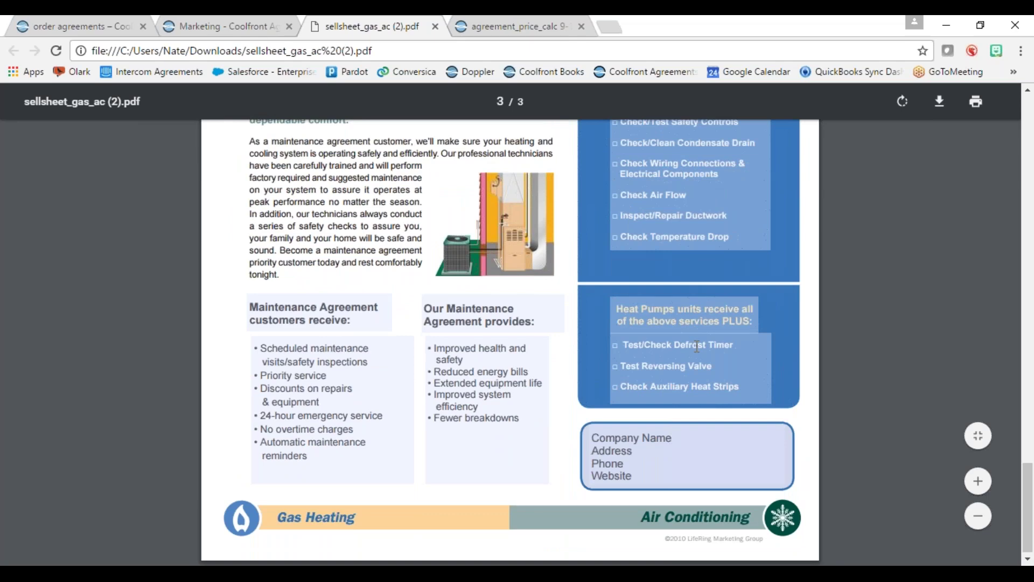
{"action": "scroll", "coordinate": [697, 346], "scroll_direction": "up", "scroll_amount": 20}
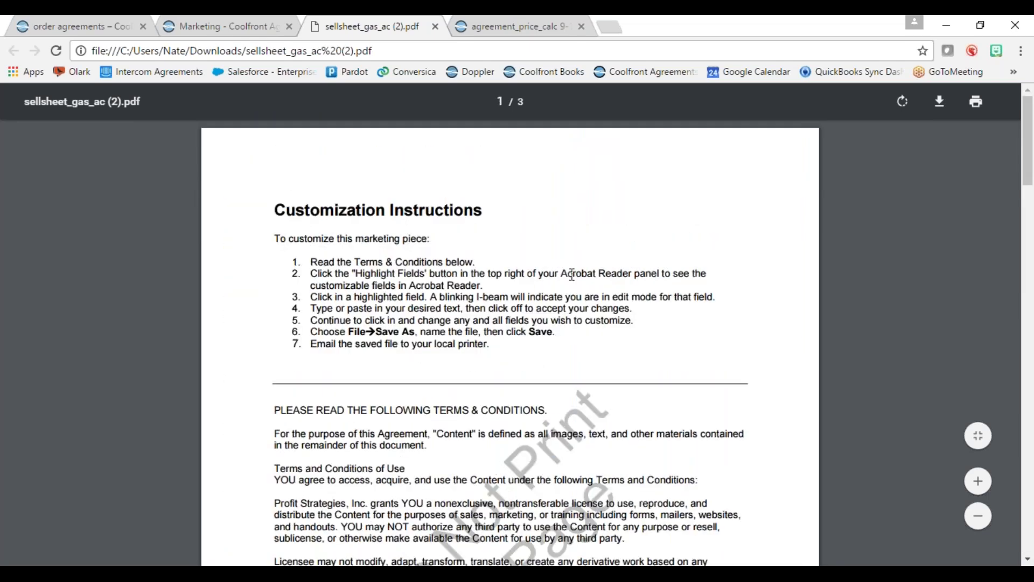
- Close the sell sheet PDF and bring the Technician Sell Sheets options back into view
{"action": "left_click", "coordinate": [436, 26]}
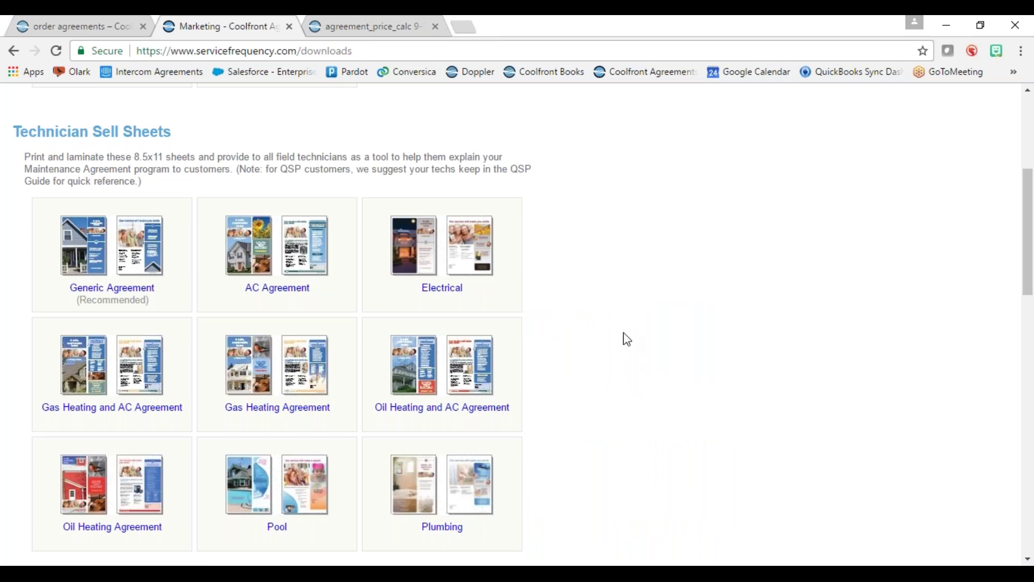
{"action": "scroll", "coordinate": [624, 337], "scroll_direction": "up", "scroll_amount": 5}
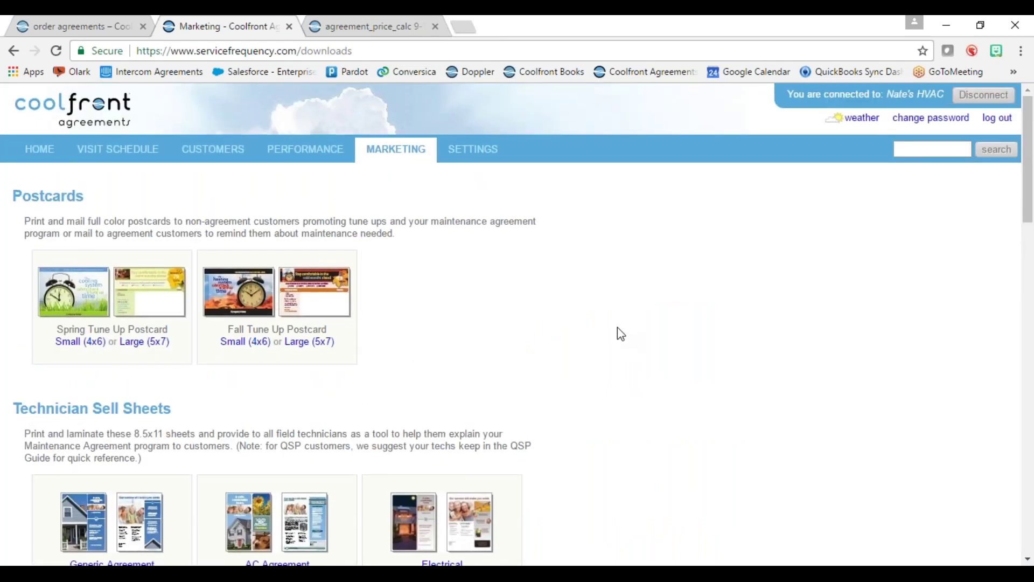